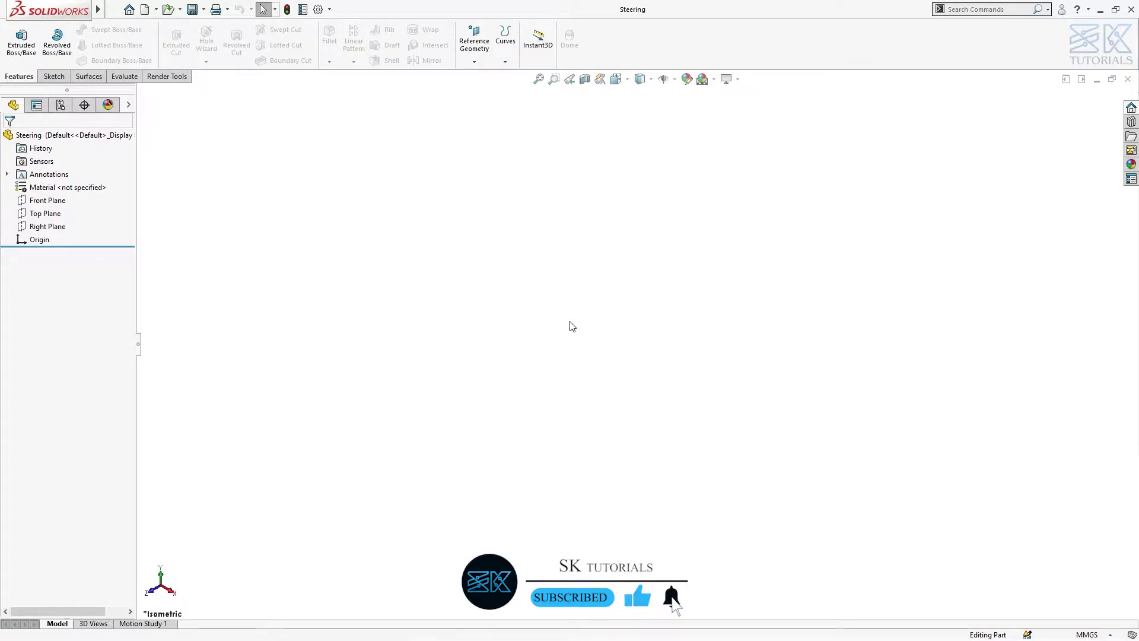
Start a sketch on the Front Plane and draw a vertical line about 92 mm long upward from the origin
{"action": "left_click", "coordinate": [48, 200]}
{"action": "left_click", "coordinate": [47, 179]}
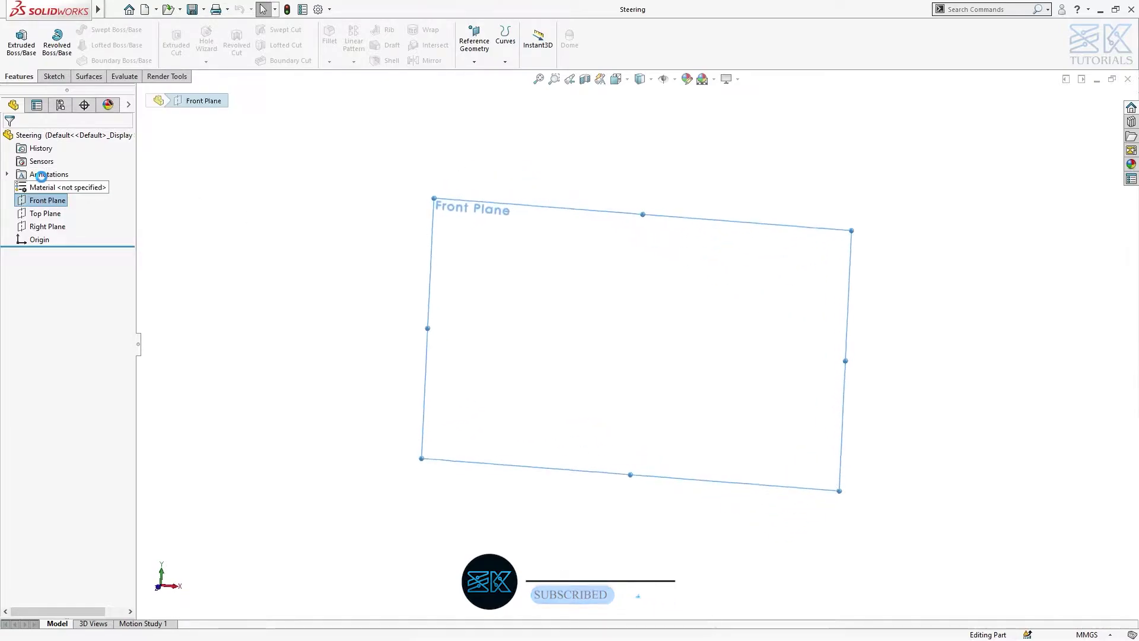
{"action": "left_click", "coordinate": [380, 312]}
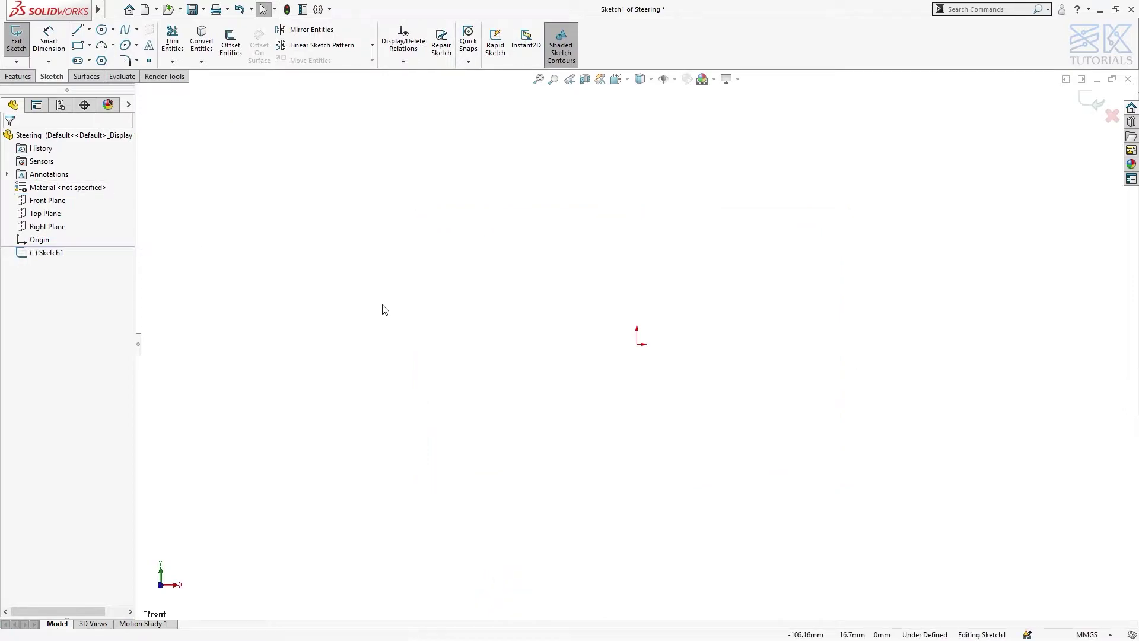
{"action": "key", "text": "l"}
{"action": "left_click", "coordinate": [637, 344]}
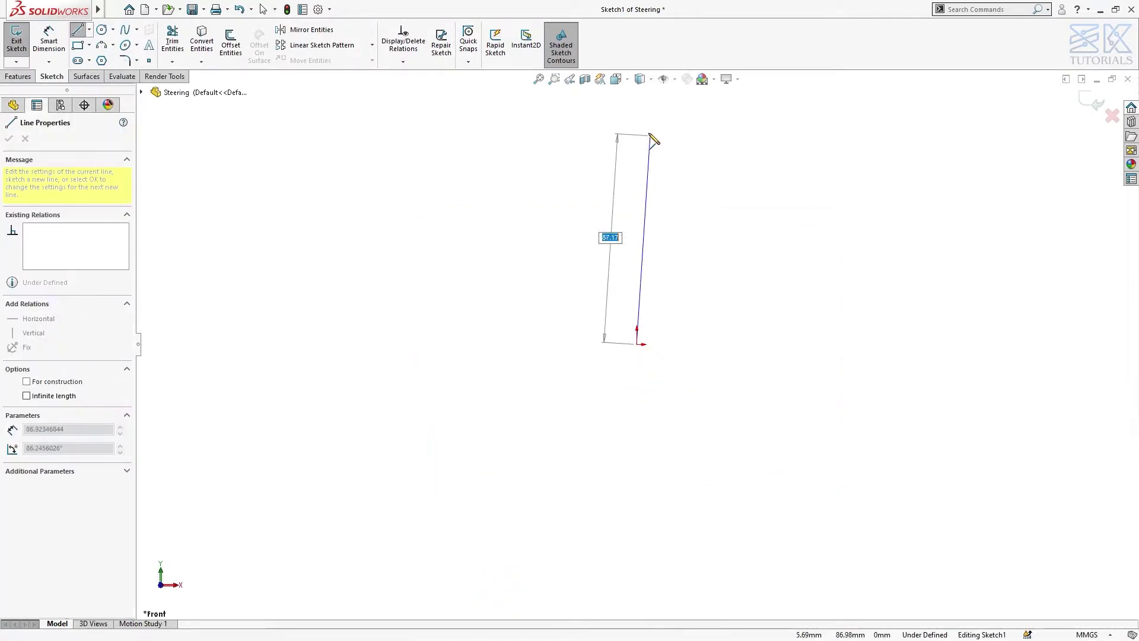
{"action": "left_click", "coordinate": [638, 124]}
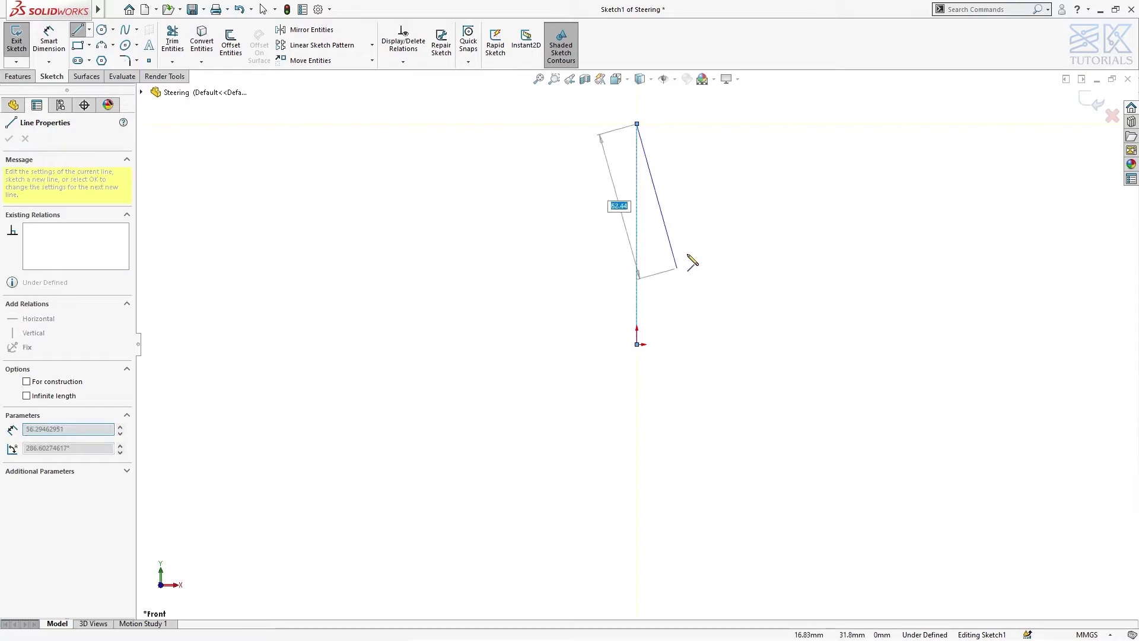
{"action": "key", "text": "Escape"}
Dimension the vertical line's length to 10 mm
{"action": "middle_click_drag", "start_coordinate": [688, 242], "coordinate": [688, 438], "text": "ctrl"}
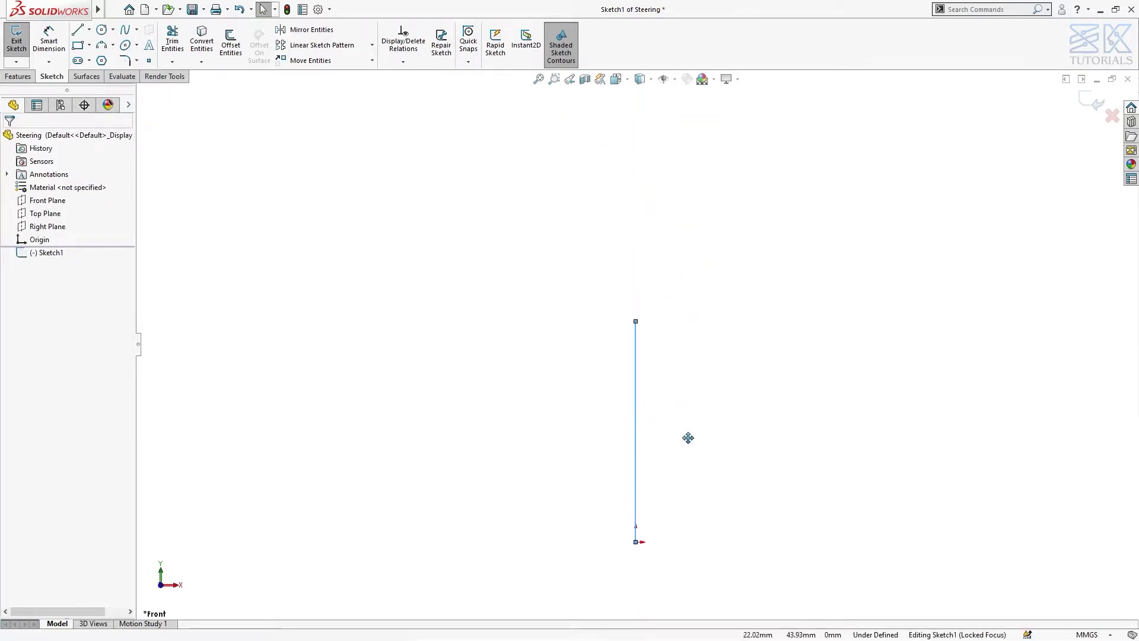
{"action": "left_click", "coordinate": [637, 378]}
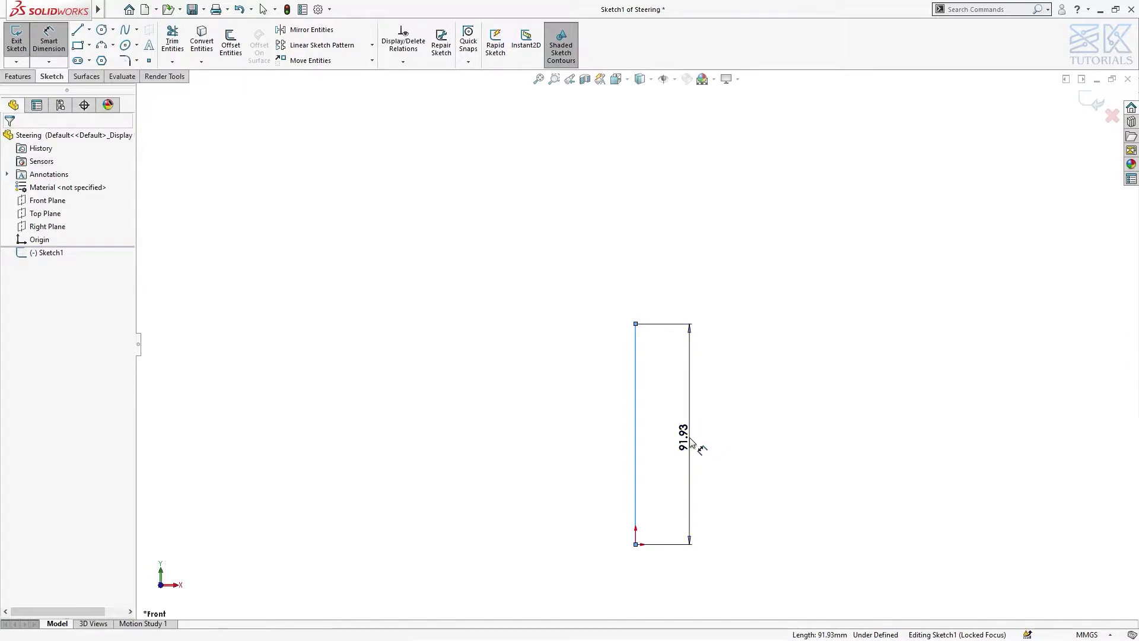
{"action": "left_click", "coordinate": [691, 442]}
{"action": "type", "text": "10"}
{"action": "key", "text": "Return"}
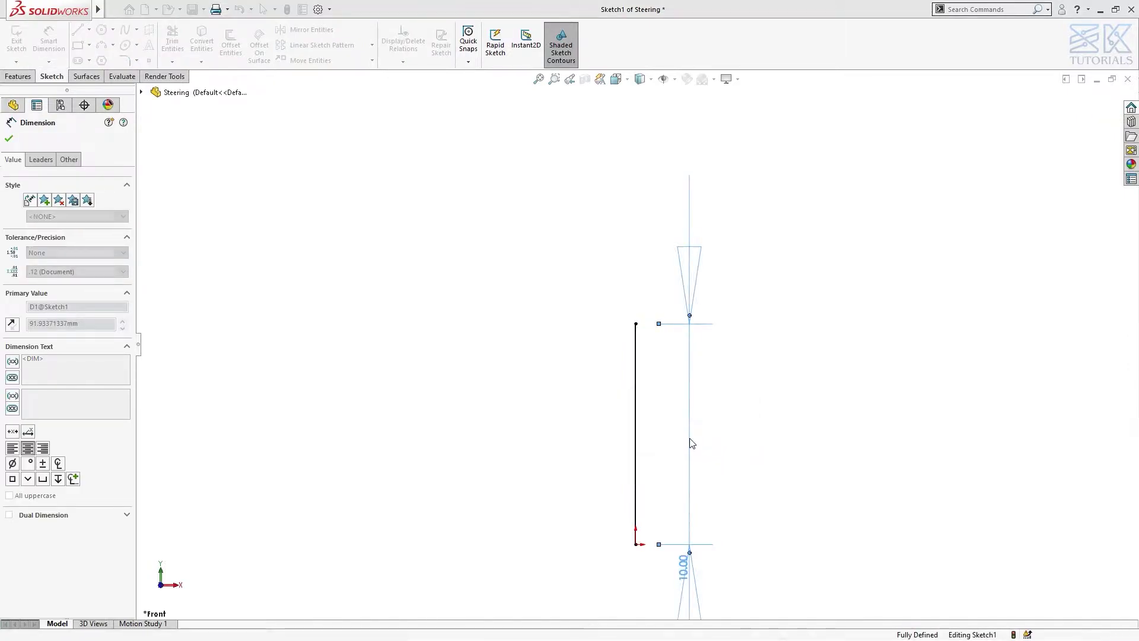
{"action": "key", "text": "Escape"}
Draw a 1 mm horizontal line from the origin toward negative X
{"action": "key", "text": "l"}
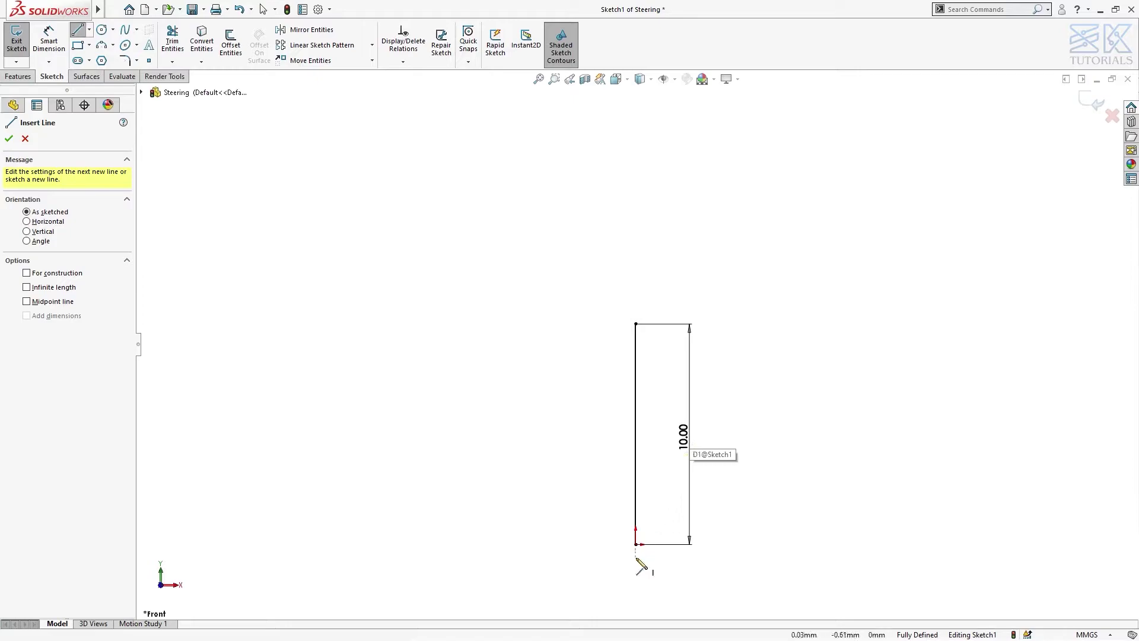
{"action": "left_click", "coordinate": [635, 544]}
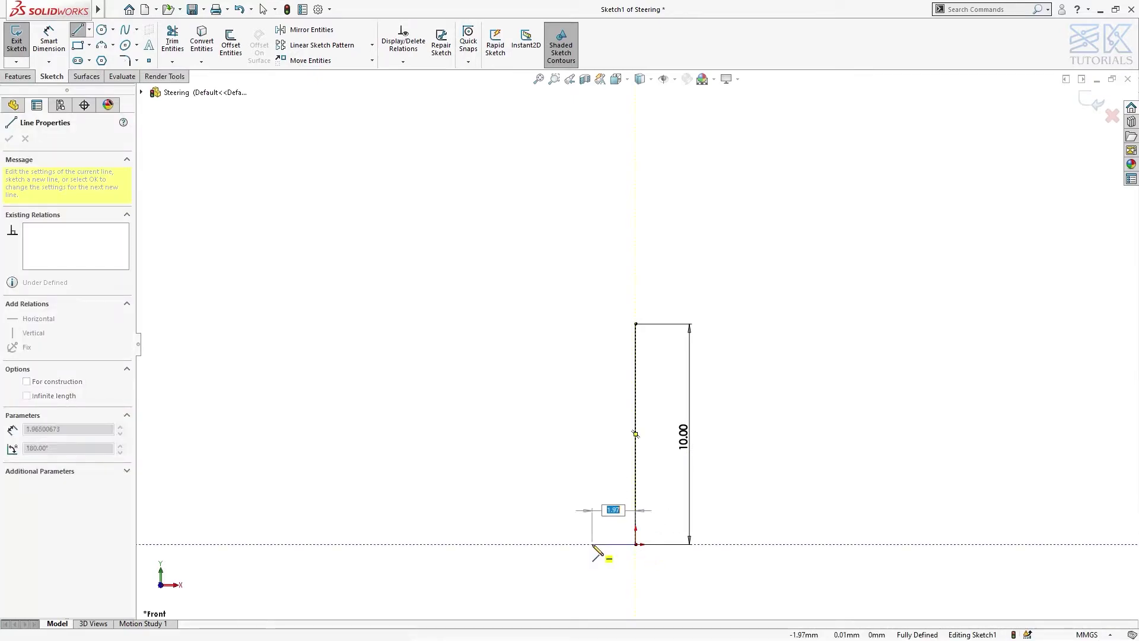
{"action": "type", "text": "1"}
{"action": "key", "text": "Return"}
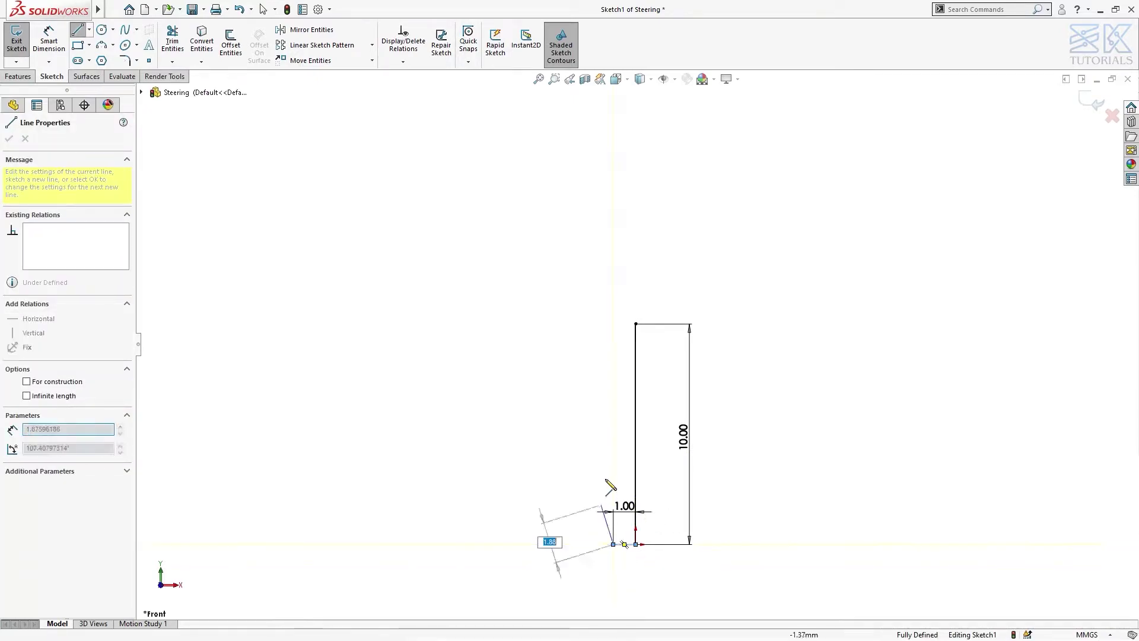
Continue the outline up about 4.7 mm, outward about 1.3 mm, up along a slanted side, and horizontally back to the vertical line's upper end
{"action": "key", "text": "Return"}
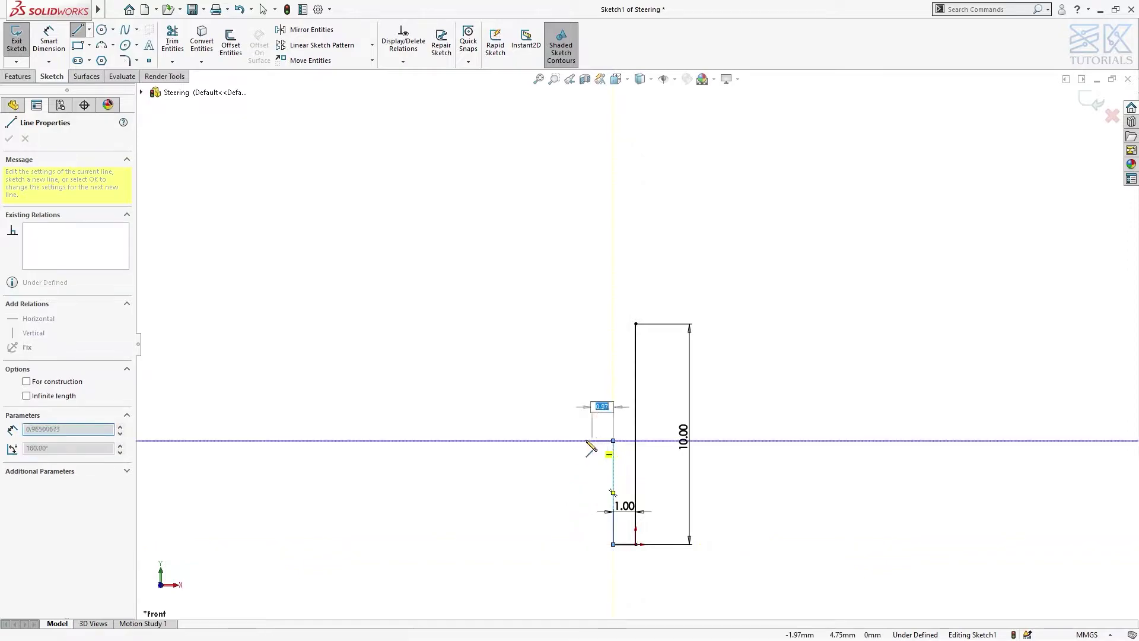
{"action": "left_click", "coordinate": [587, 440]}
{"action": "left_click", "coordinate": [563, 324]}
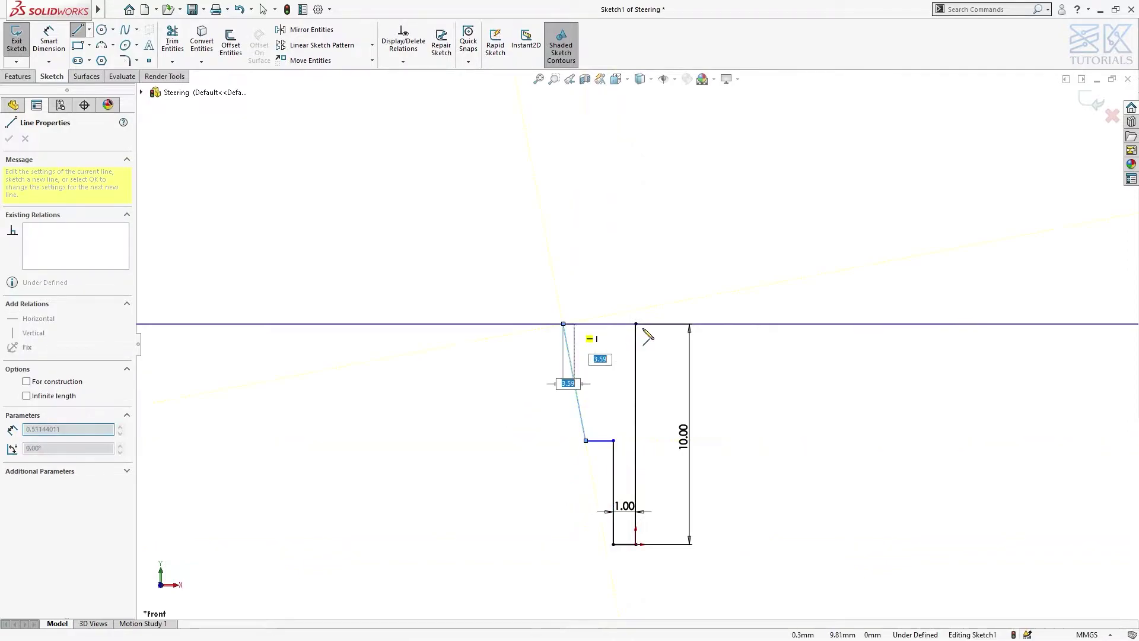
{"action": "left_click", "coordinate": [636, 324]}
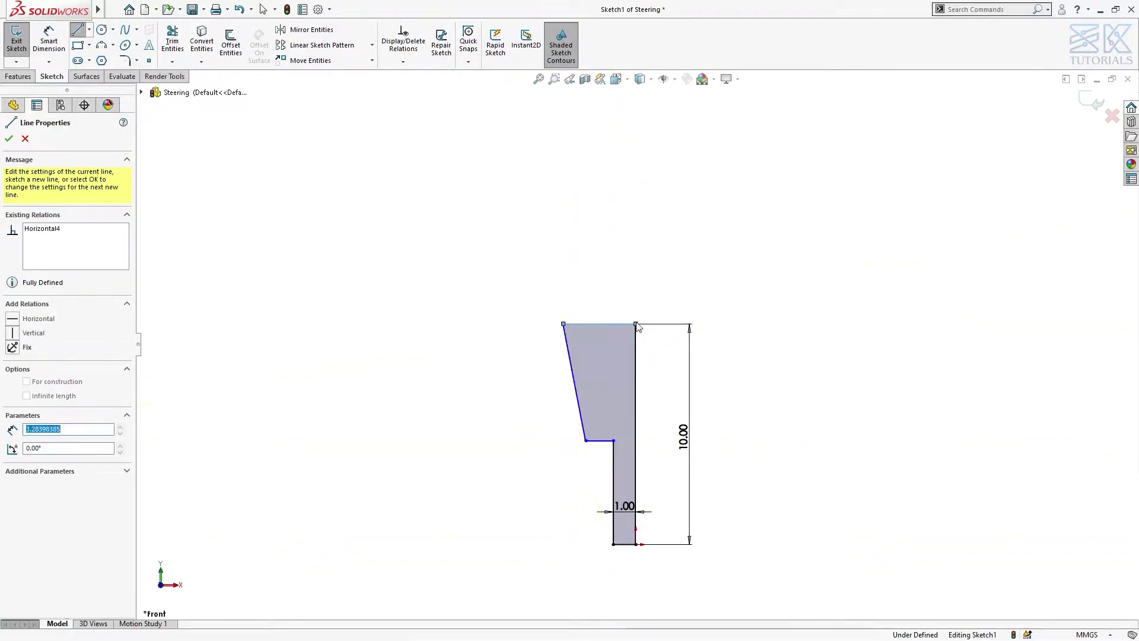
Dimension the distance between the profile's upper edge and the horizontal step edge to 4.5 mm
{"action": "key", "text": "d"}
{"action": "left_click", "coordinate": [593, 325]}
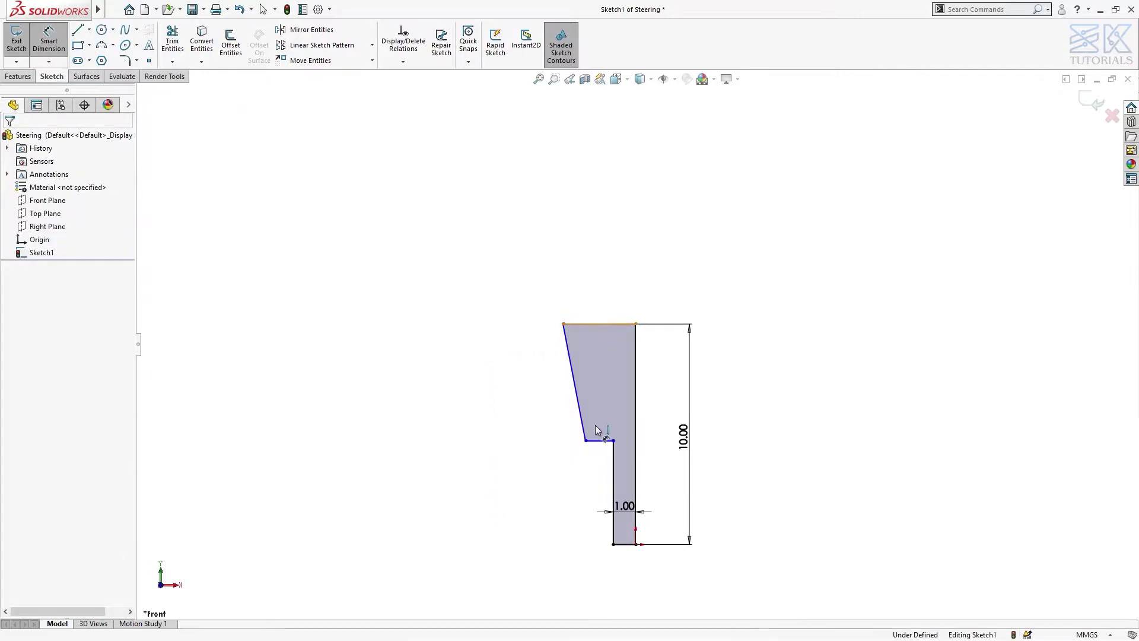
{"action": "left_click", "coordinate": [599, 440]}
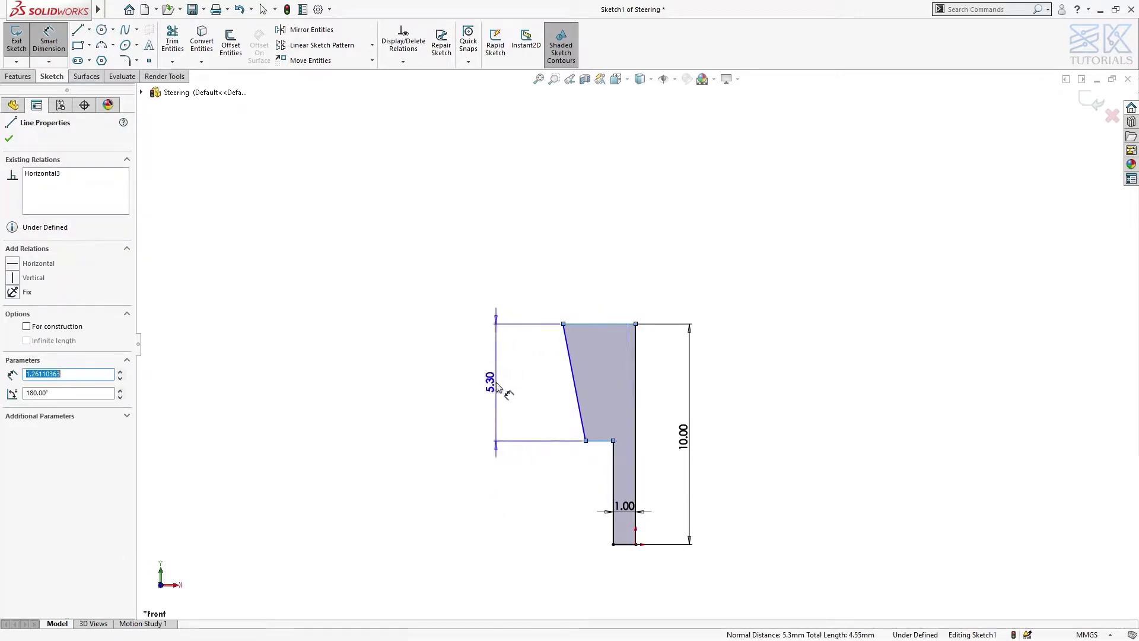
{"action": "left_click", "coordinate": [495, 392]}
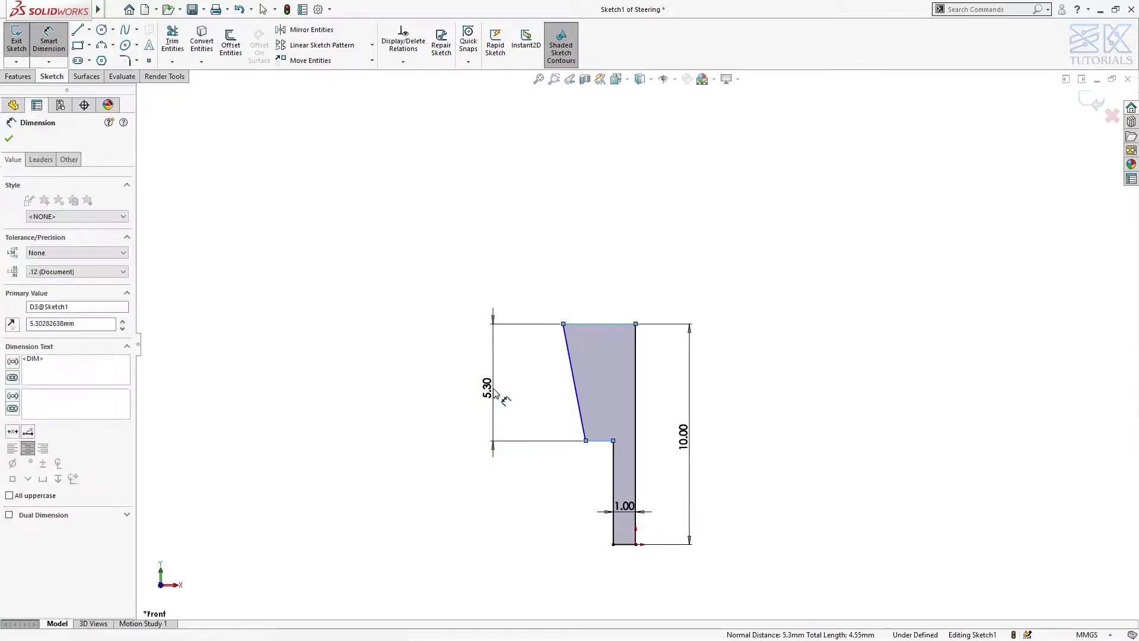
{"action": "type", "text": "4.5"}
{"action": "key", "text": "Return"}
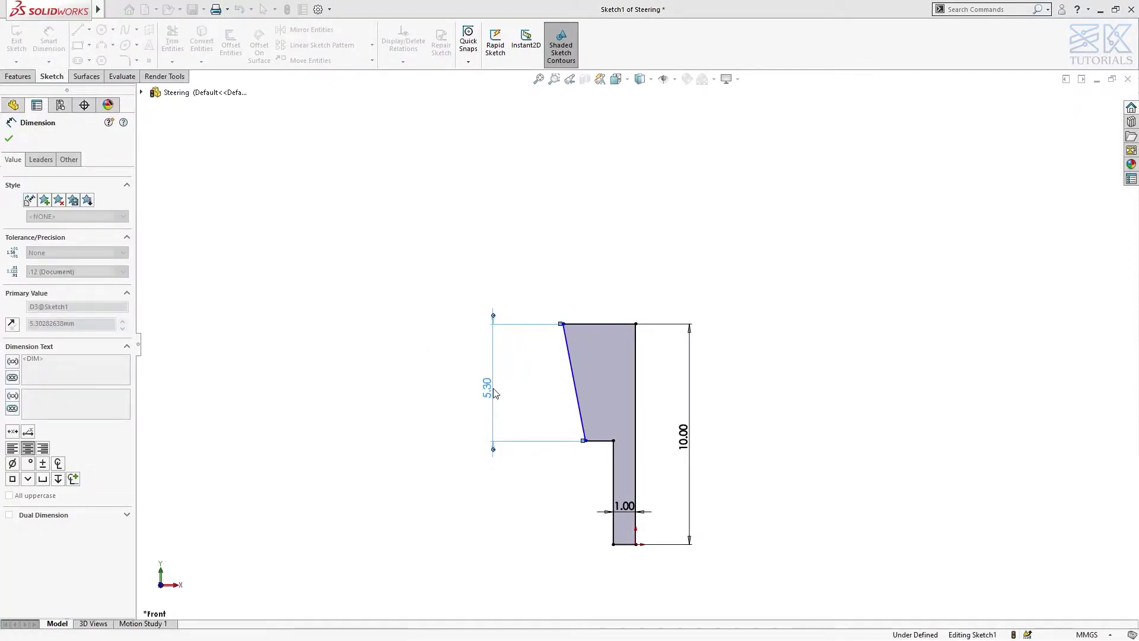
{"action": "key", "text": "Escape"}
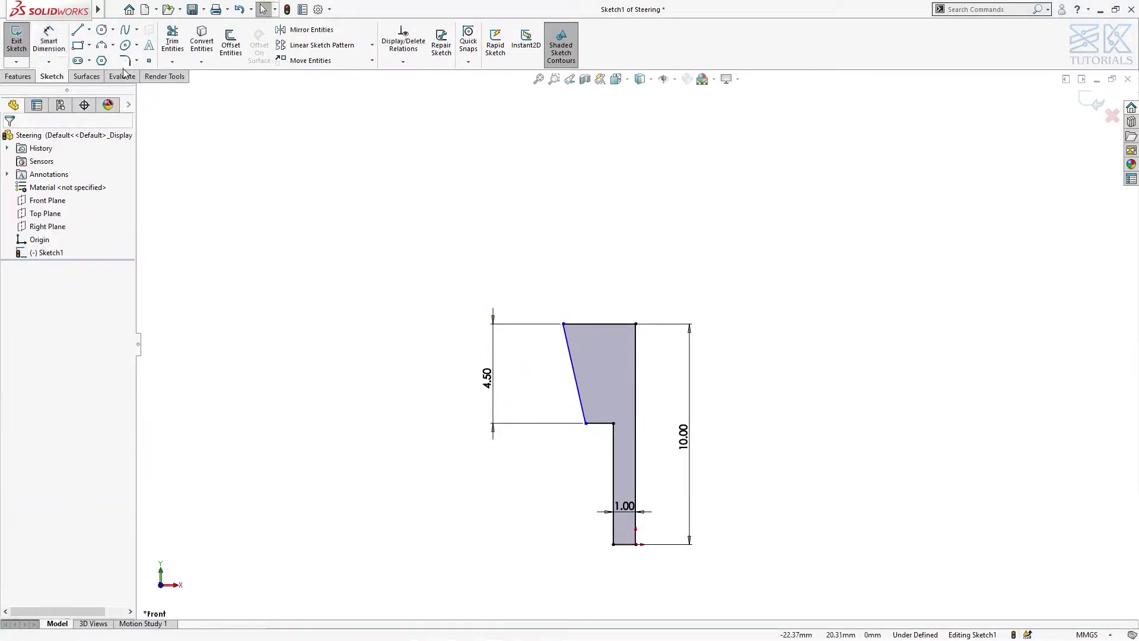
Fillet the slanted side's upper corner at 1 mm and lower corner at 0.5 mm, moving the smaller radius label clear of the profile
{"action": "left_click", "coordinate": [124, 61]}
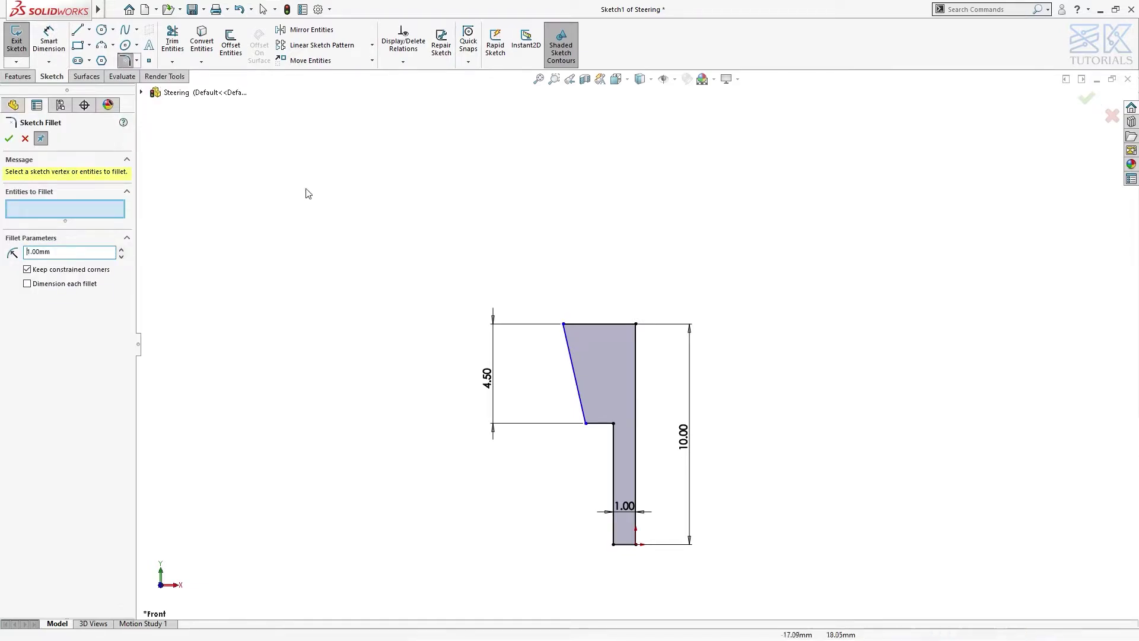
{"action": "left_click", "coordinate": [565, 325]}
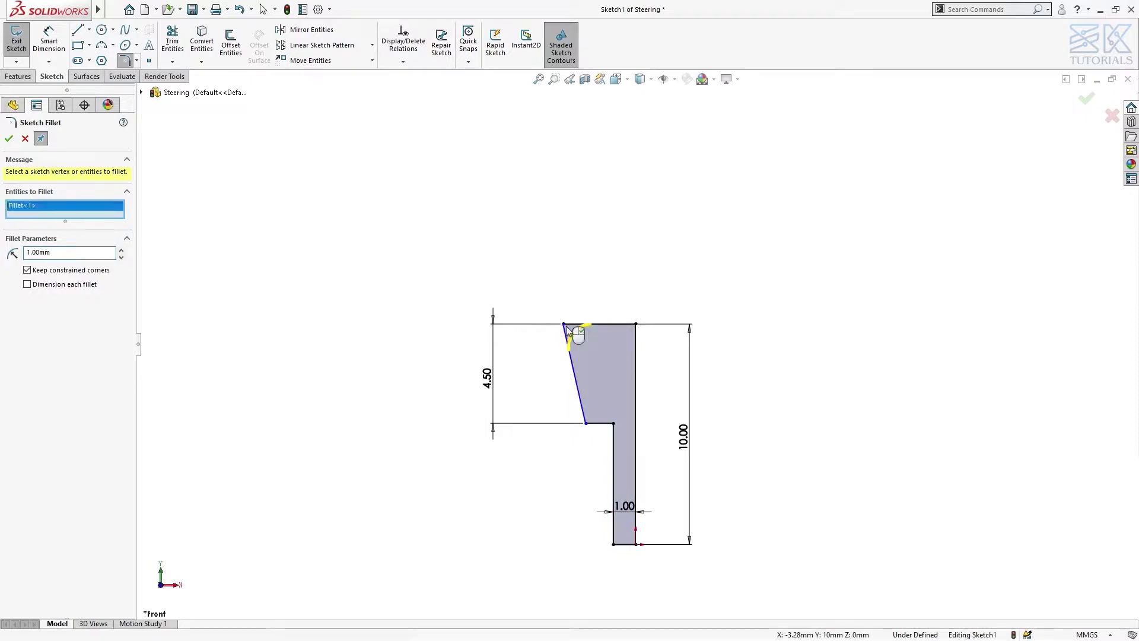
{"action": "double_click", "coordinate": [66, 252]}
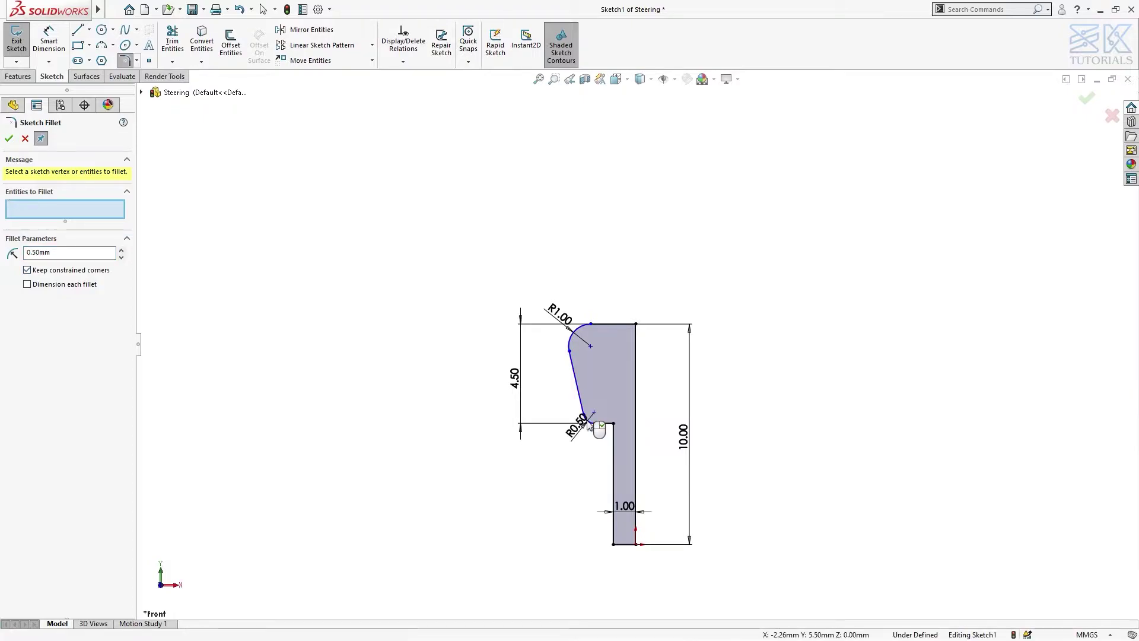
{"action": "right_click_drag", "start_coordinate": [544, 545], "coordinate": [547, 475]}
{"action": "left_click_drag", "start_coordinate": [584, 419], "coordinate": [568, 446]}
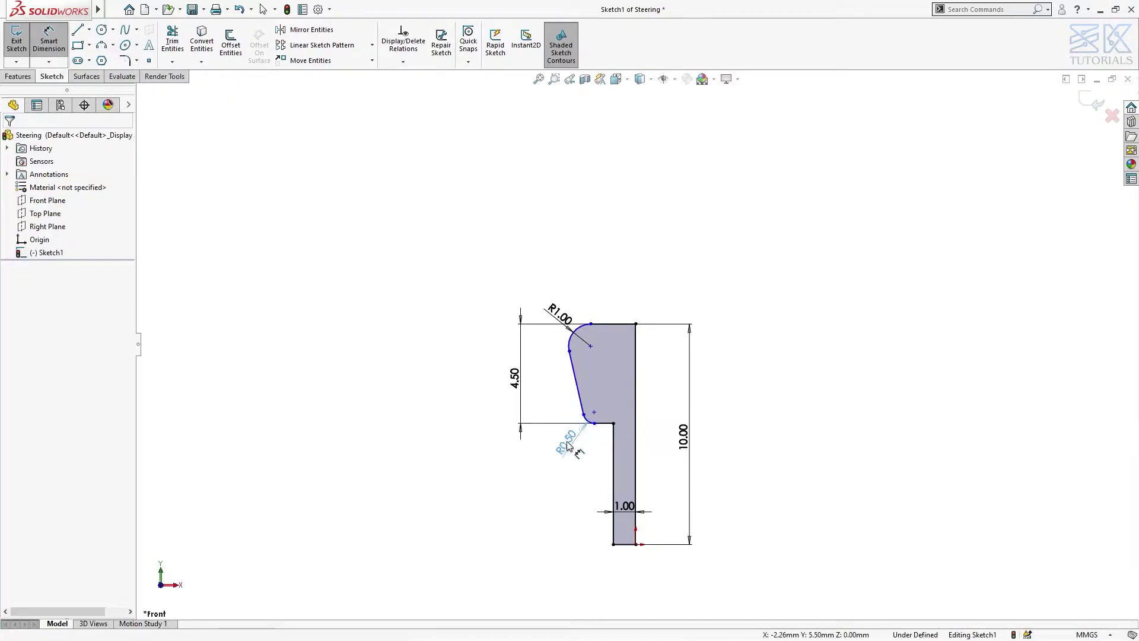
Dimension the distance from the 0.5 mm fillet's end on the slanted side to the long vertical line as 2 mm
{"action": "left_click", "coordinate": [583, 414]}
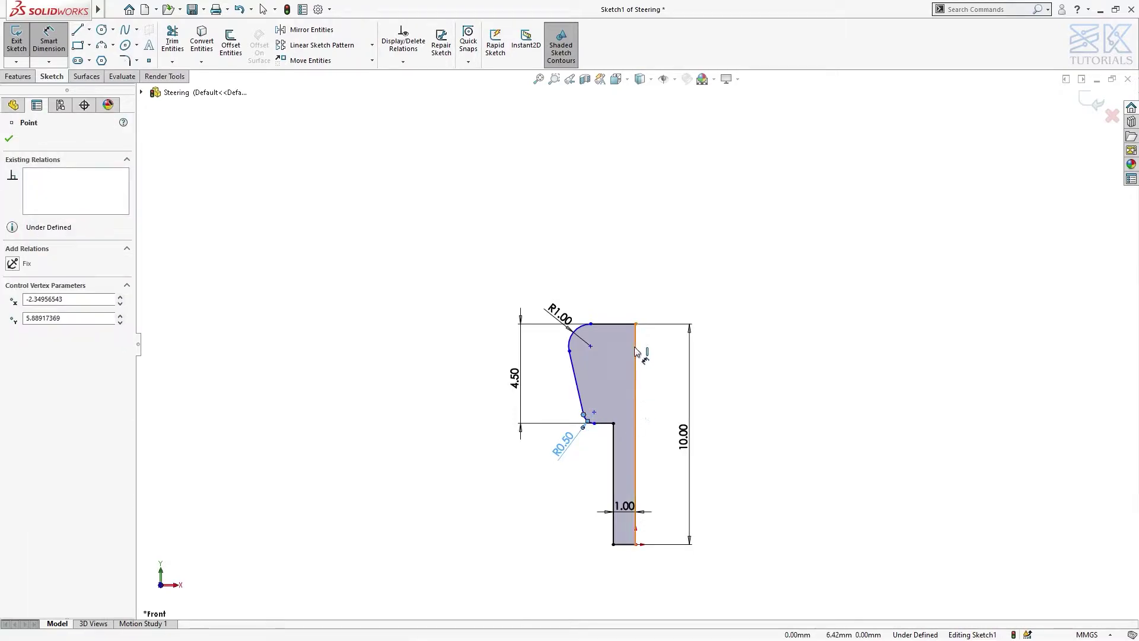
{"action": "left_click", "coordinate": [637, 375]}
{"action": "left_click", "coordinate": [609, 277]}
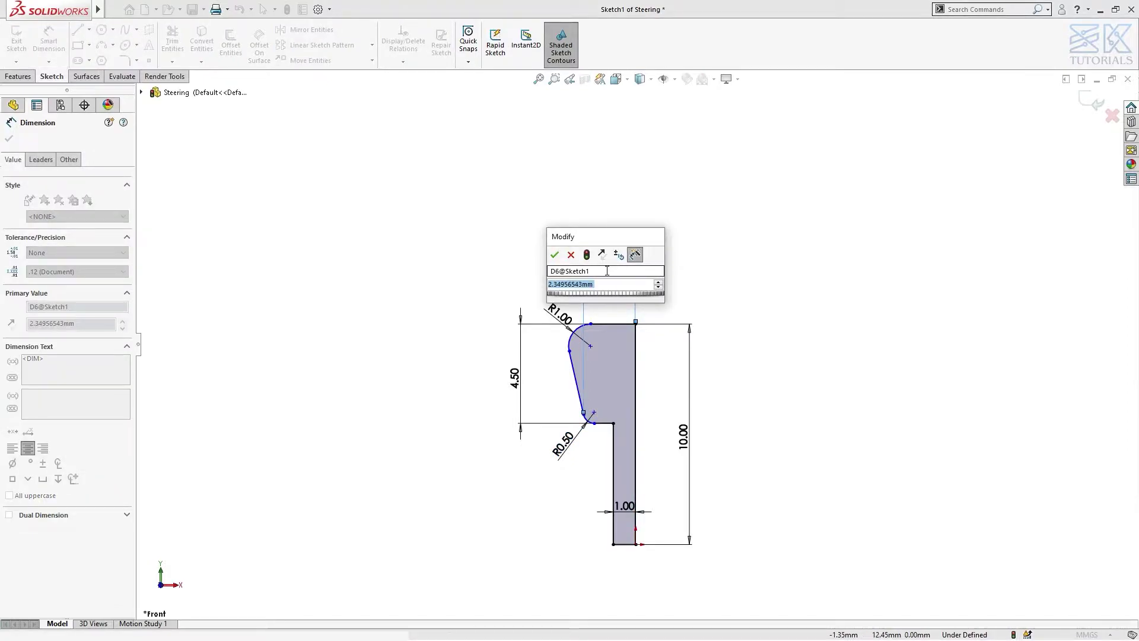
{"action": "type", "text": "2"}
{"action": "key", "text": "Return"}
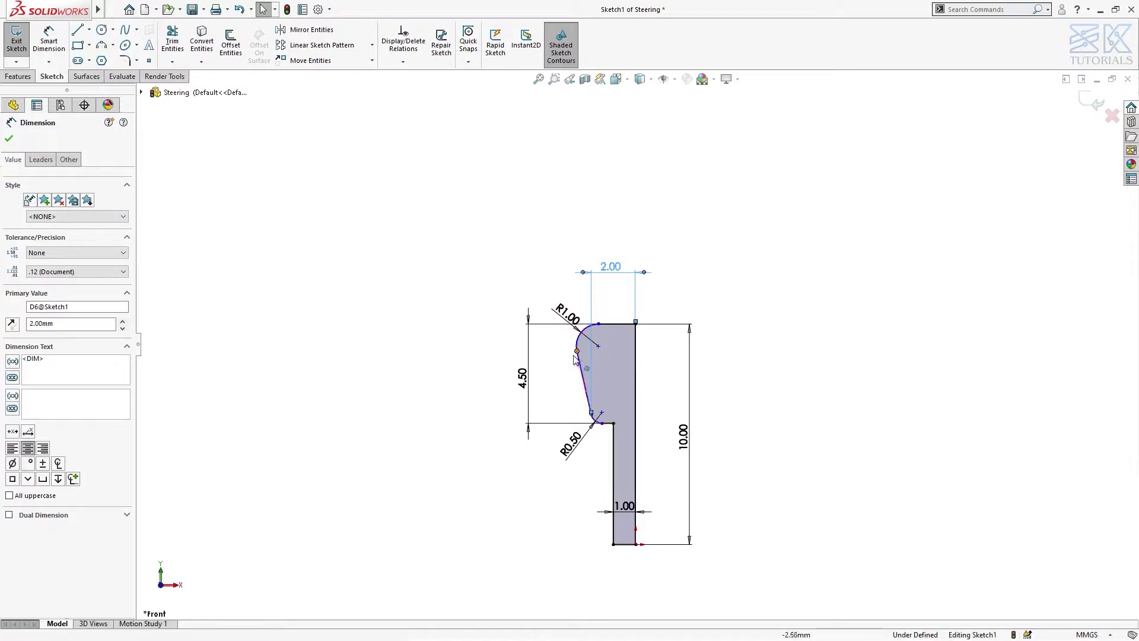
Dimension the distance from the 1 mm fillet's end on the slanted side to the long vertical line as 2.5 mm
{"action": "left_click", "coordinate": [527, 520]}
{"action": "left_click", "coordinate": [576, 351]}
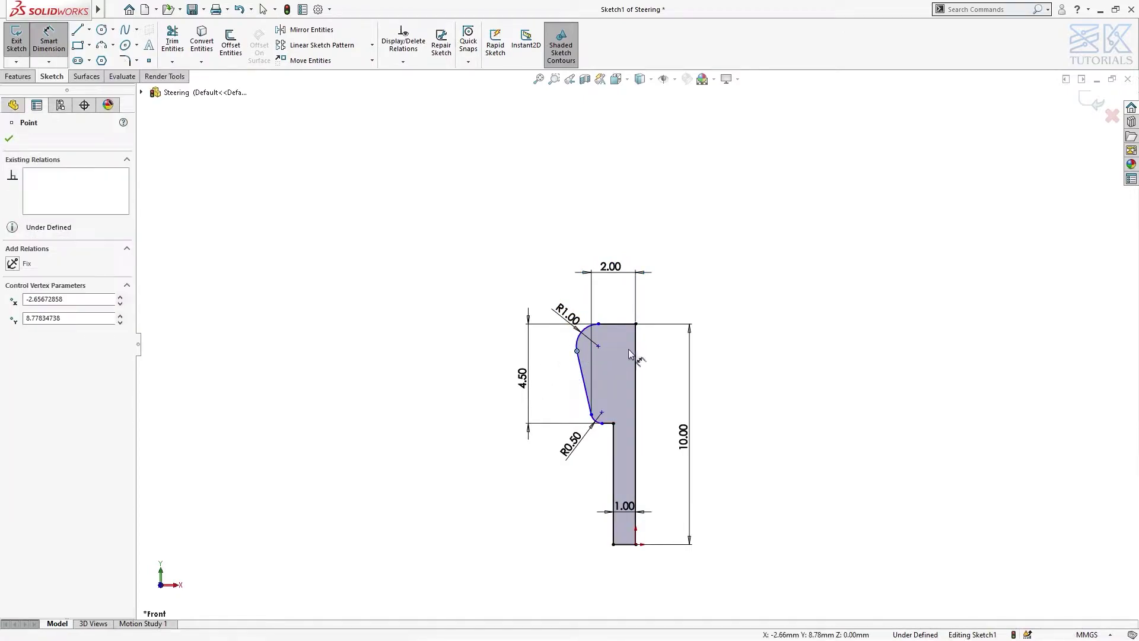
{"action": "left_click", "coordinate": [634, 354]}
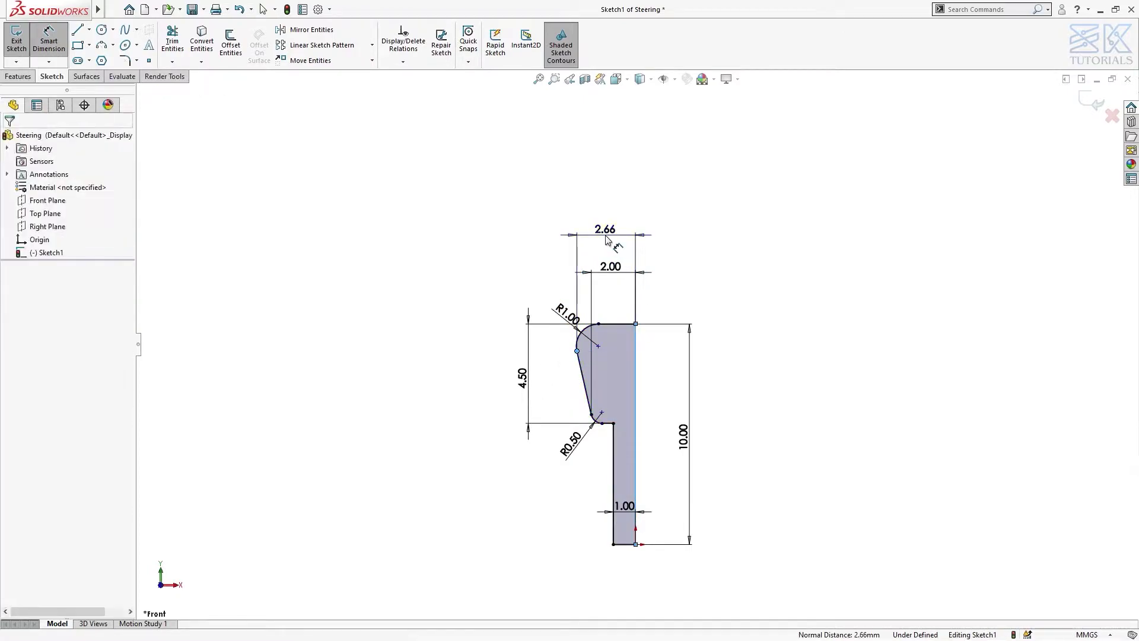
{"action": "left_click", "coordinate": [606, 240]}
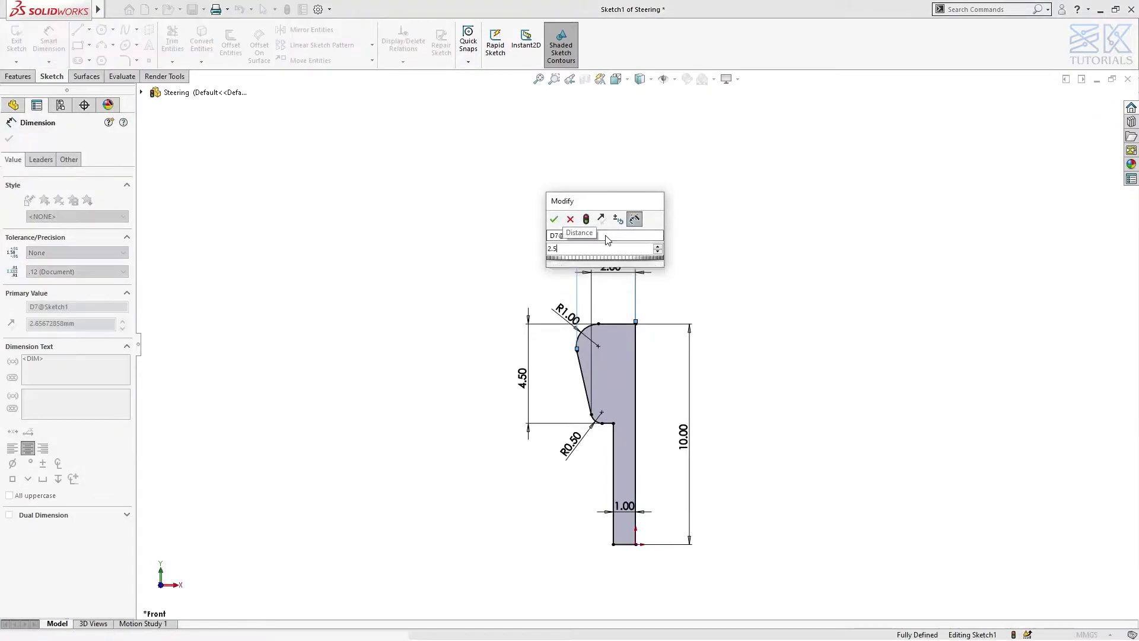
{"action": "key", "text": "Return"}
{"action": "key", "text": "Escape"}
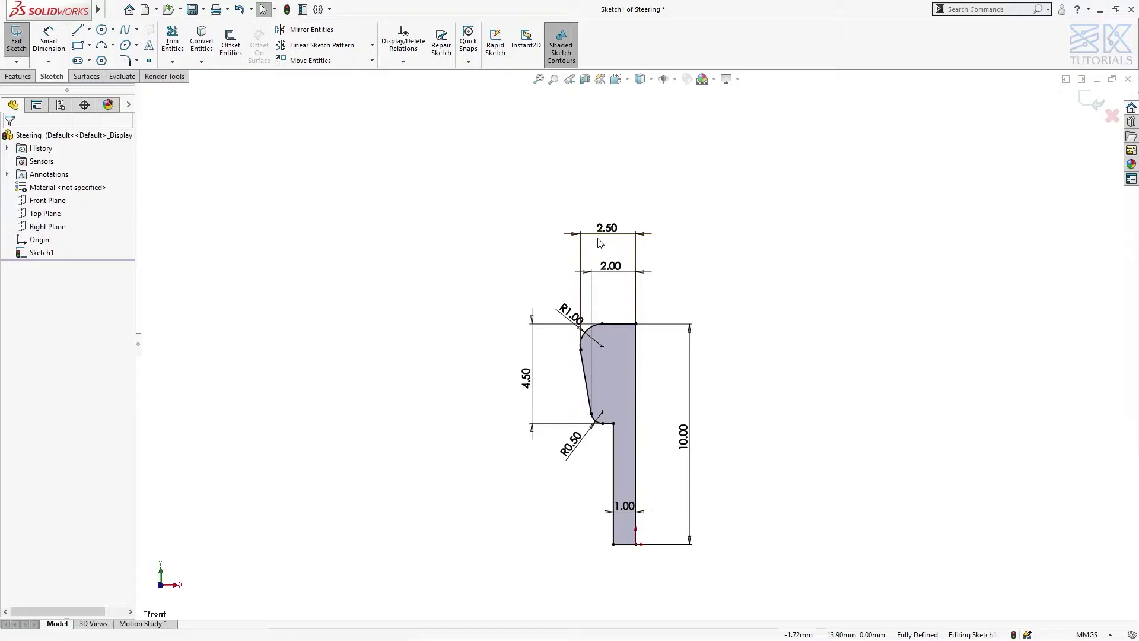
Draw a separate open chain above the profile: short horizontal top, long slanted side, short inward slant, and a horizontal base about 2.6 mm long
{"action": "key", "text": "l"}
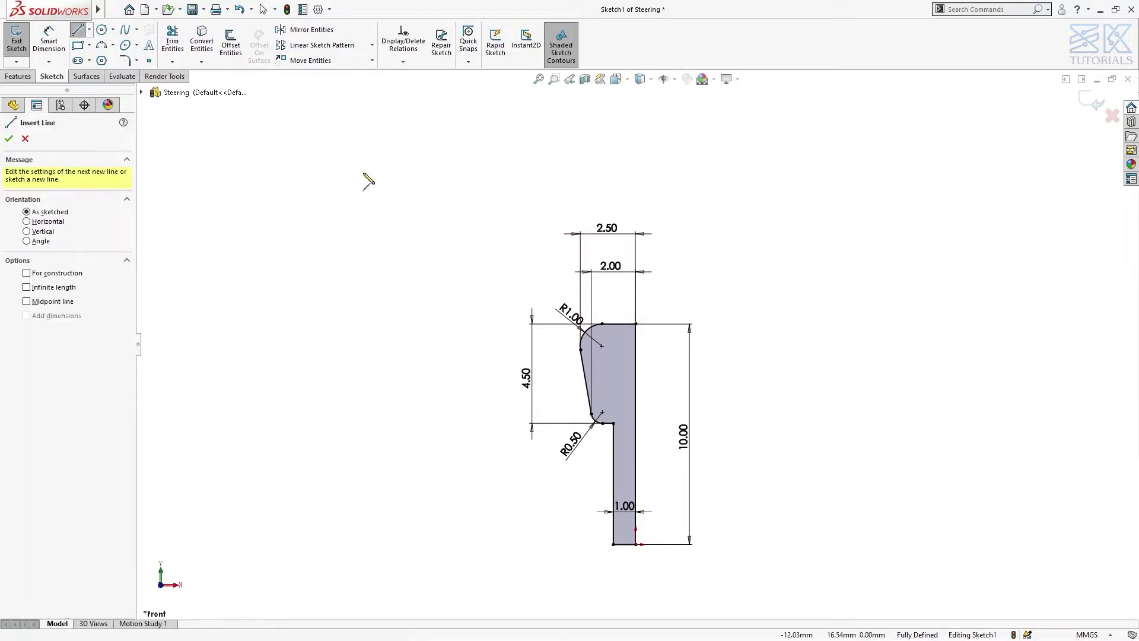
{"action": "left_click", "coordinate": [331, 152]}
{"action": "left_click", "coordinate": [368, 152]}
{"action": "left_click", "coordinate": [393, 206]}
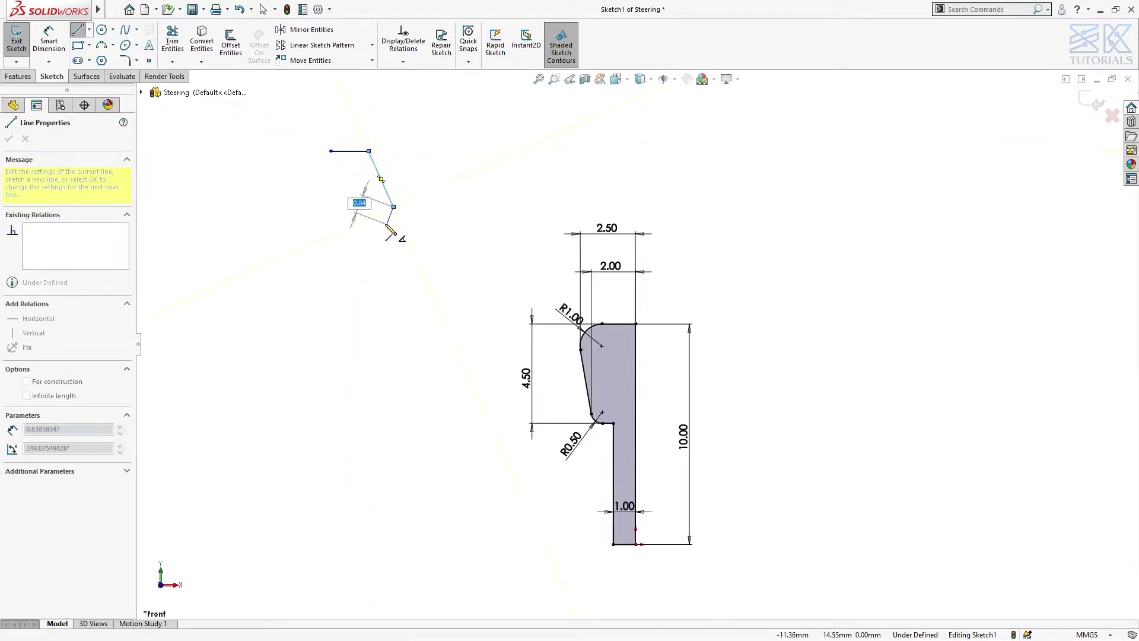
{"action": "left_click", "coordinate": [387, 224]}
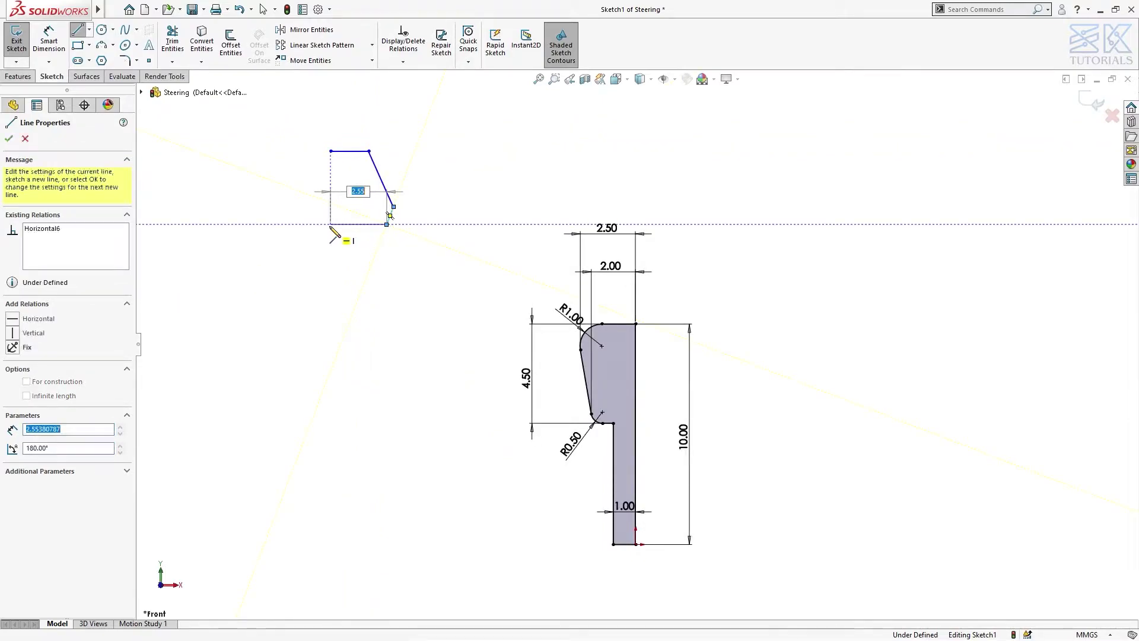
{"action": "left_click", "coordinate": [331, 224]}
{"action": "key", "text": "Escape"}
Close the open chain with a shallow outward-bulging three-point arc between the free ends of its top and base lines
{"action": "left_click", "coordinate": [102, 44]}
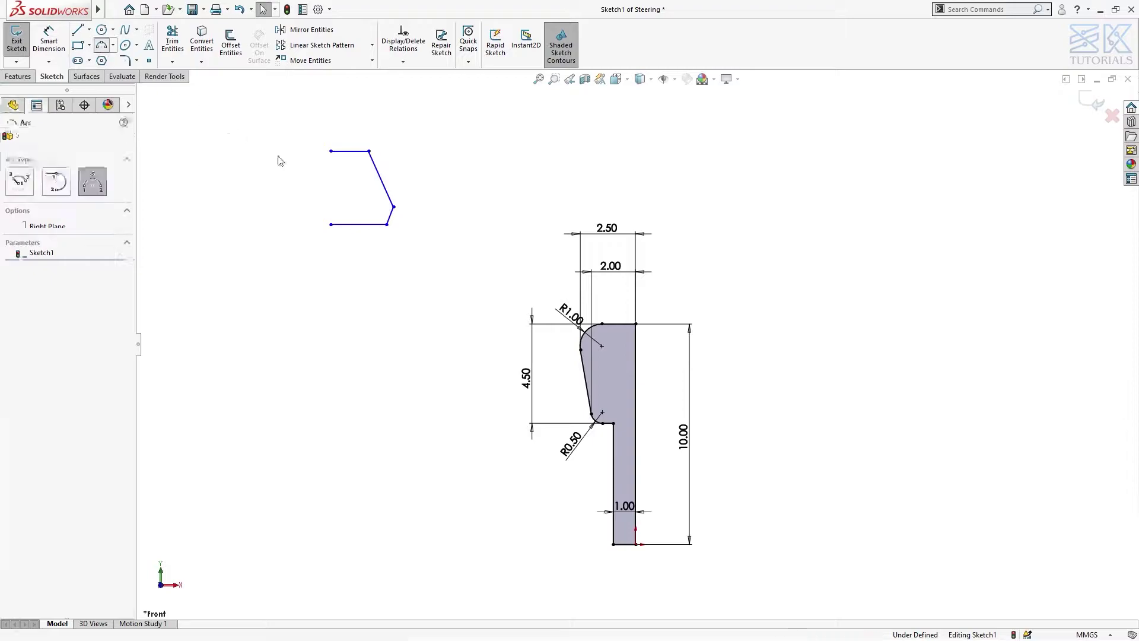
{"action": "left_click", "coordinate": [330, 151]}
{"action": "left_click", "coordinate": [330, 224]}
{"action": "left_click", "coordinate": [325, 201]}
{"action": "key", "text": "Escape"}
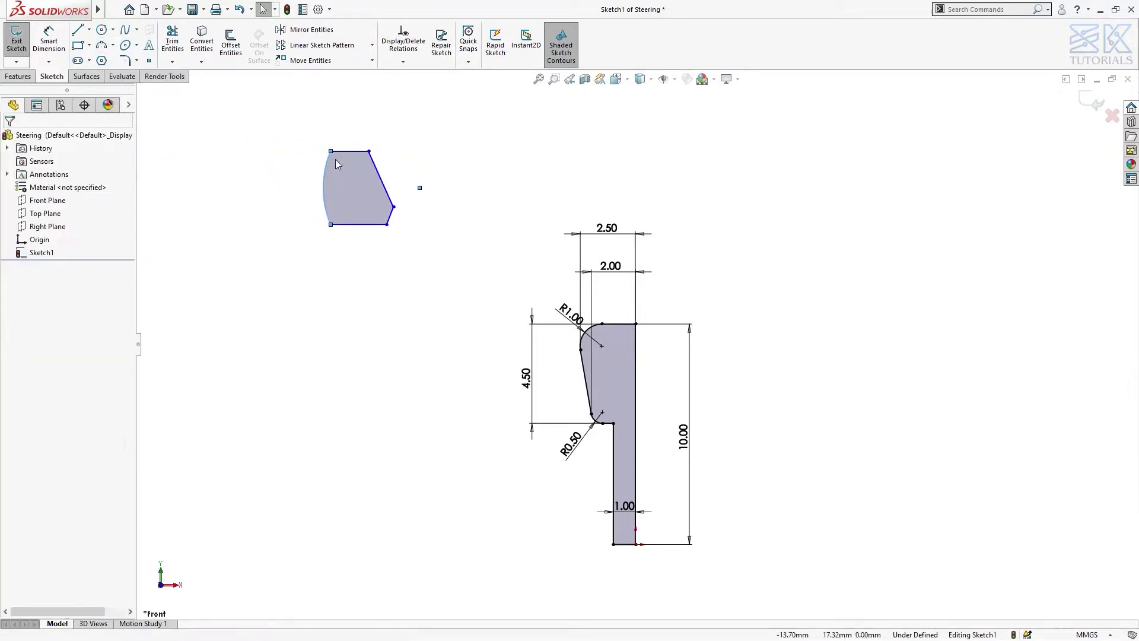
Fillet the upper profile's three corners at both ends of the arc and the top of the long slanted side with a 0.5 mm radius
{"action": "left_click", "coordinate": [125, 60]}
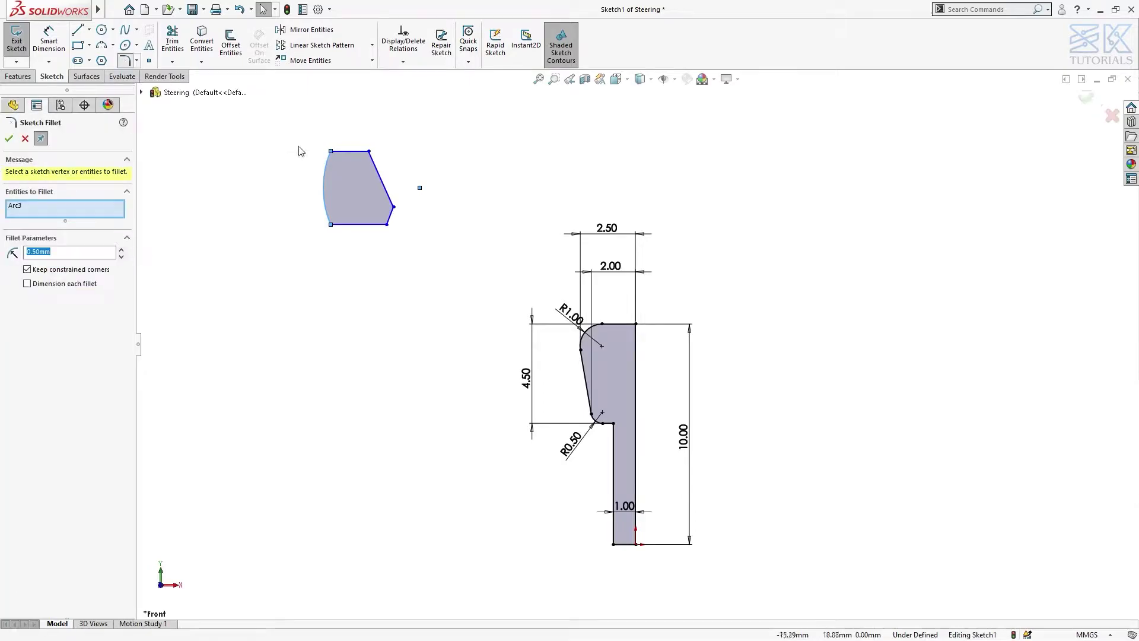
{"action": "left_click", "coordinate": [330, 152]}
{"action": "left_click", "coordinate": [368, 152]}
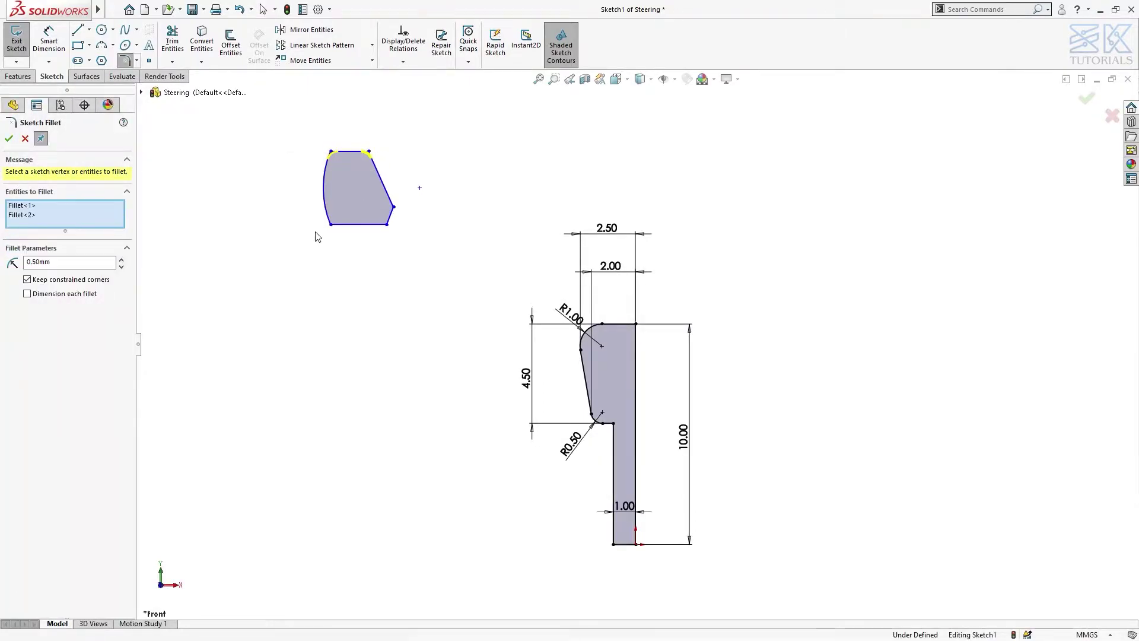
{"action": "left_click", "coordinate": [330, 226]}
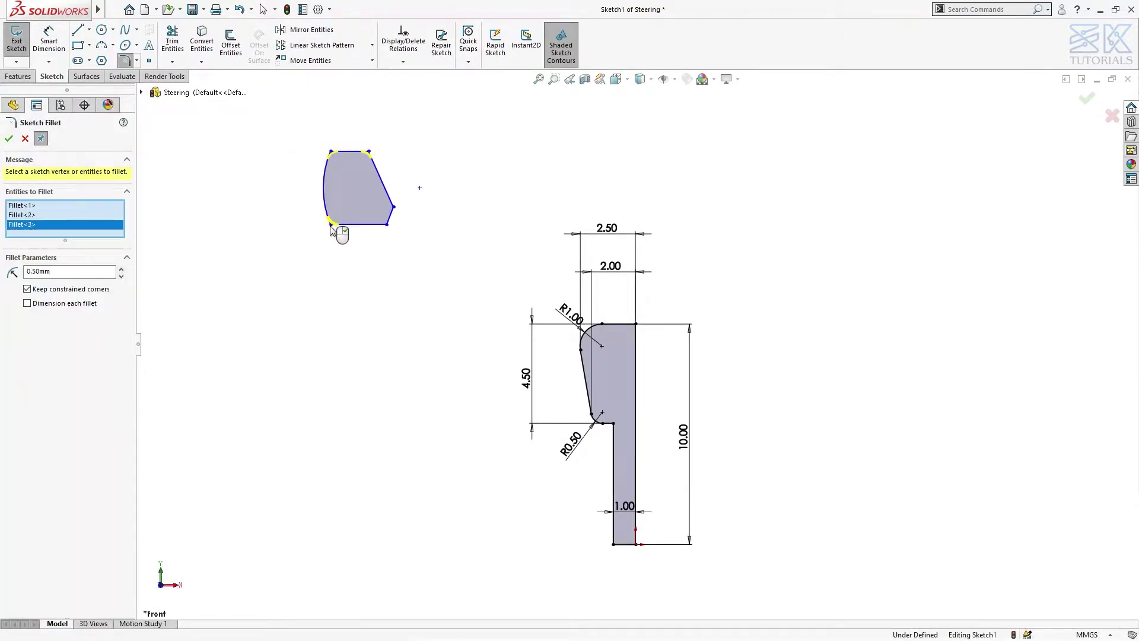
{"action": "left_click", "coordinate": [10, 139]}
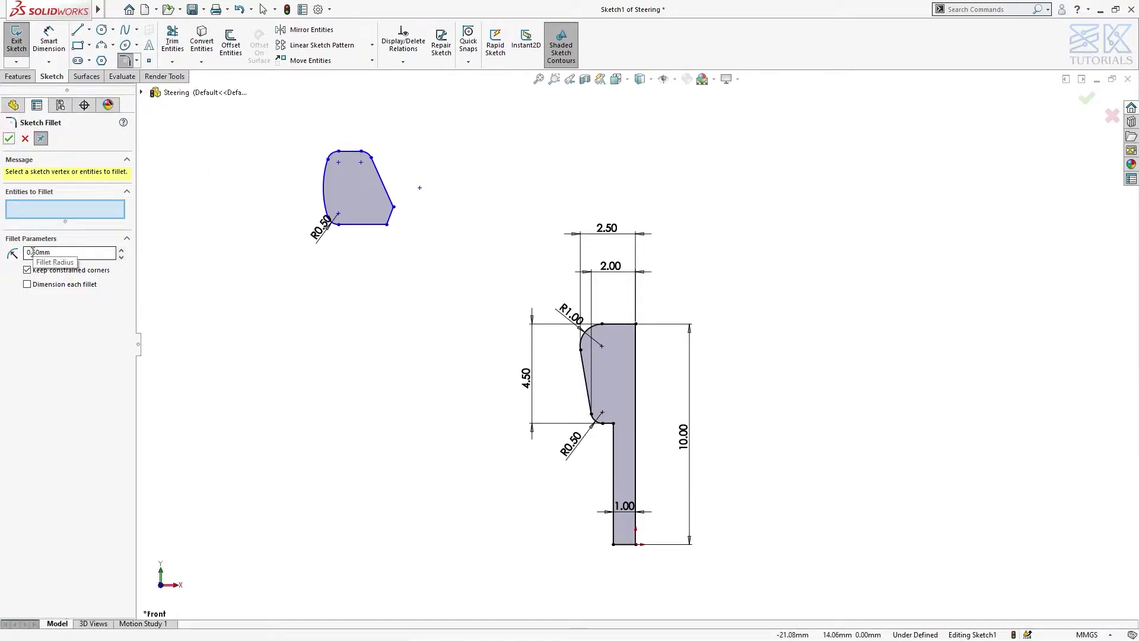
Fillet both corners of the upper profile's short inward slant with a 0.25 mm radius
{"action": "left_click", "coordinate": [387, 225]}
{"action": "left_click", "coordinate": [393, 207]}
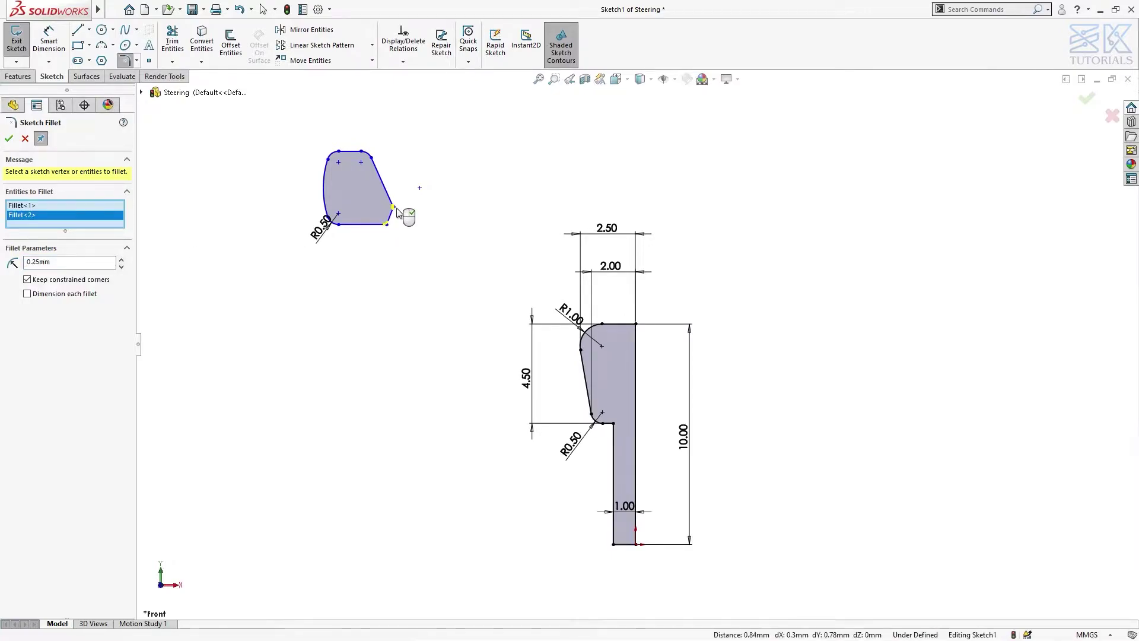
{"action": "right_click", "coordinate": [397, 212]}
{"action": "key", "text": "Escape"}
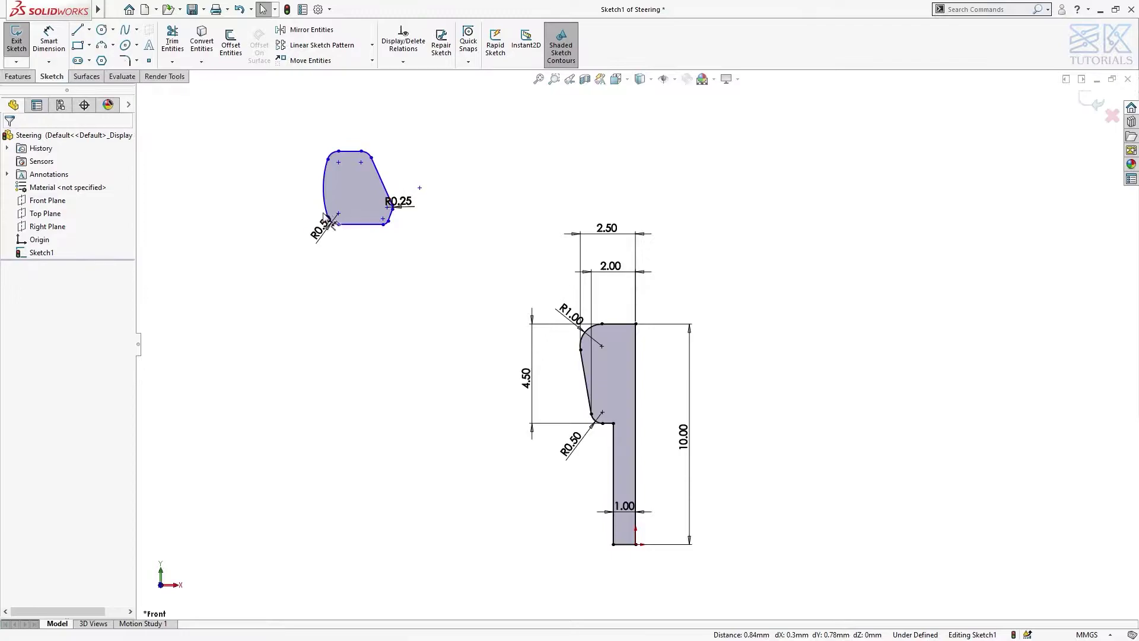
Add a vertical relation between the upper and lower end points of the upper profile's bulging arc
{"action": "left_click", "coordinate": [329, 160]}
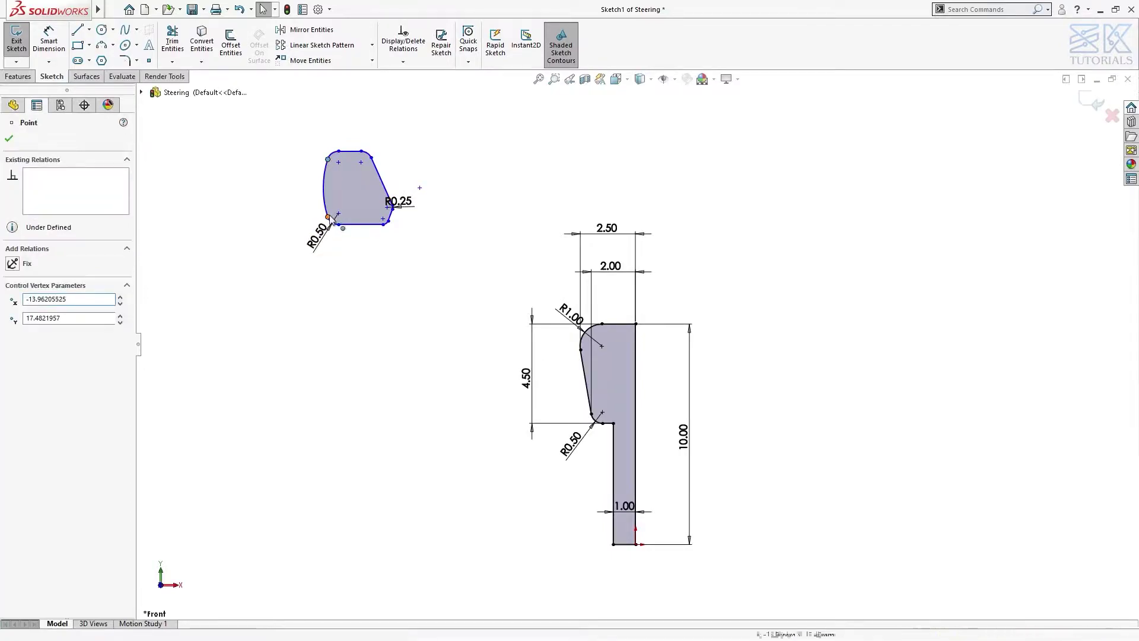
{"action": "left_click", "coordinate": [328, 218], "text": "ctrl"}
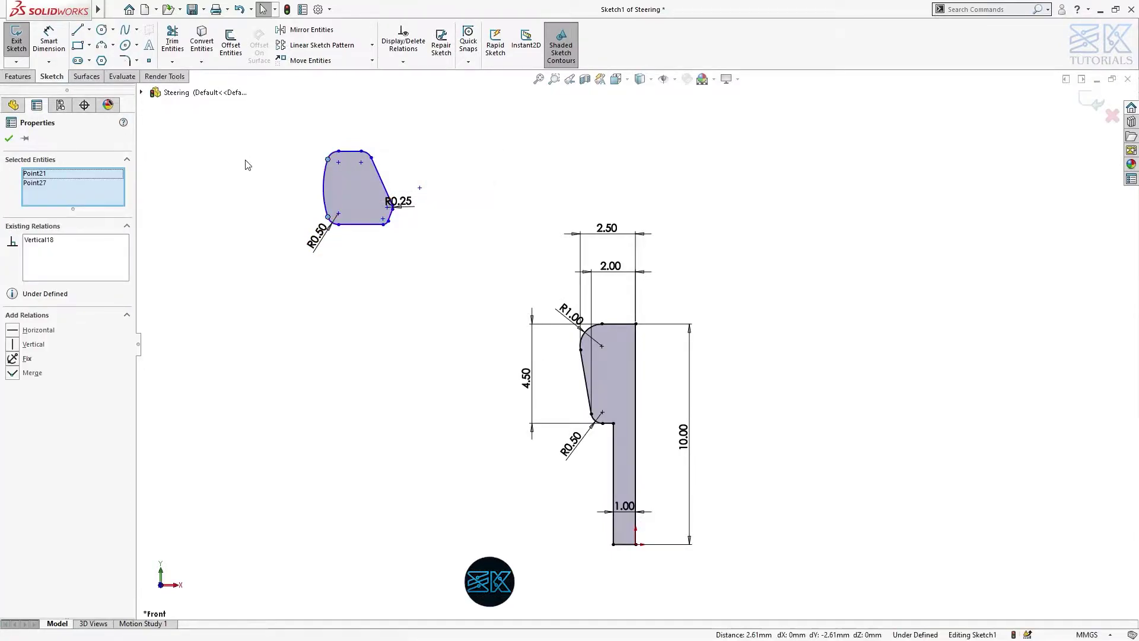
{"action": "left_click", "coordinate": [255, 329]}
Dimension the angles to the upper profile's base line as 45° for the short slant and 65° for the long slanted side
{"action": "right_click_drag", "start_coordinate": [255, 330], "coordinate": [343, 133]}
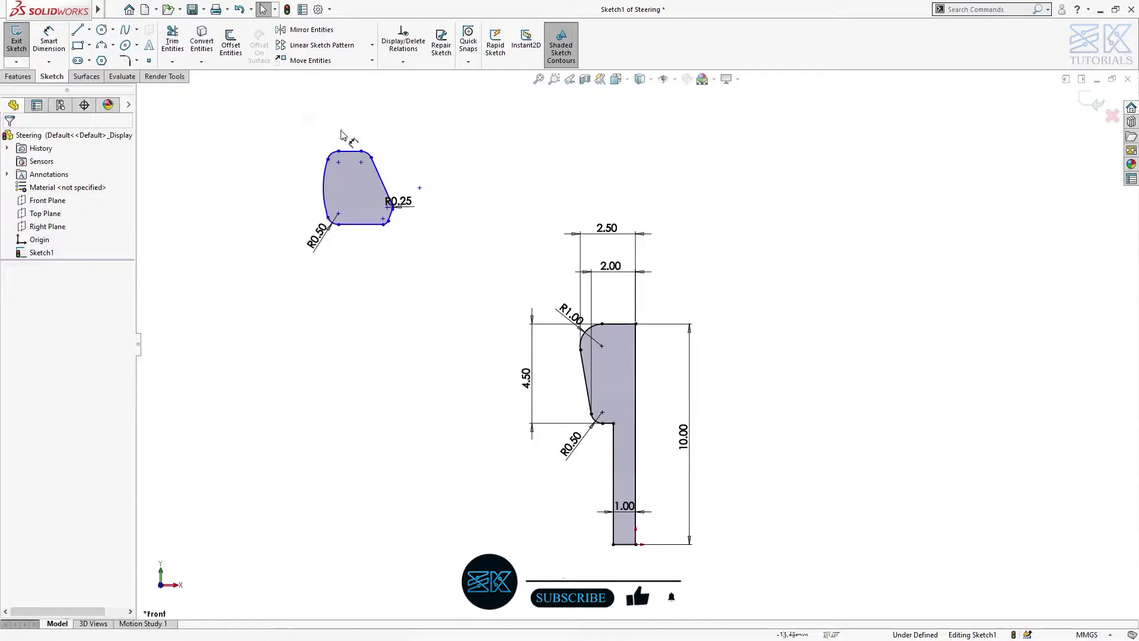
{"action": "left_click", "coordinate": [390, 215]}
{"action": "left_click", "coordinate": [366, 224]}
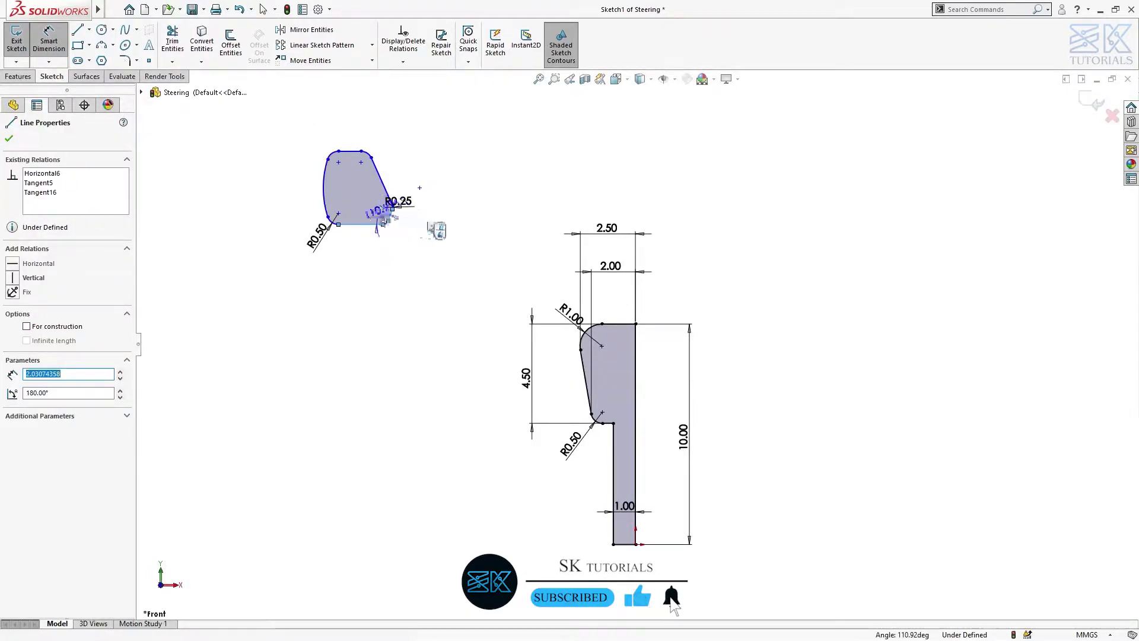
{"action": "left_click", "coordinate": [431, 212]}
{"action": "key", "text": "Return"}
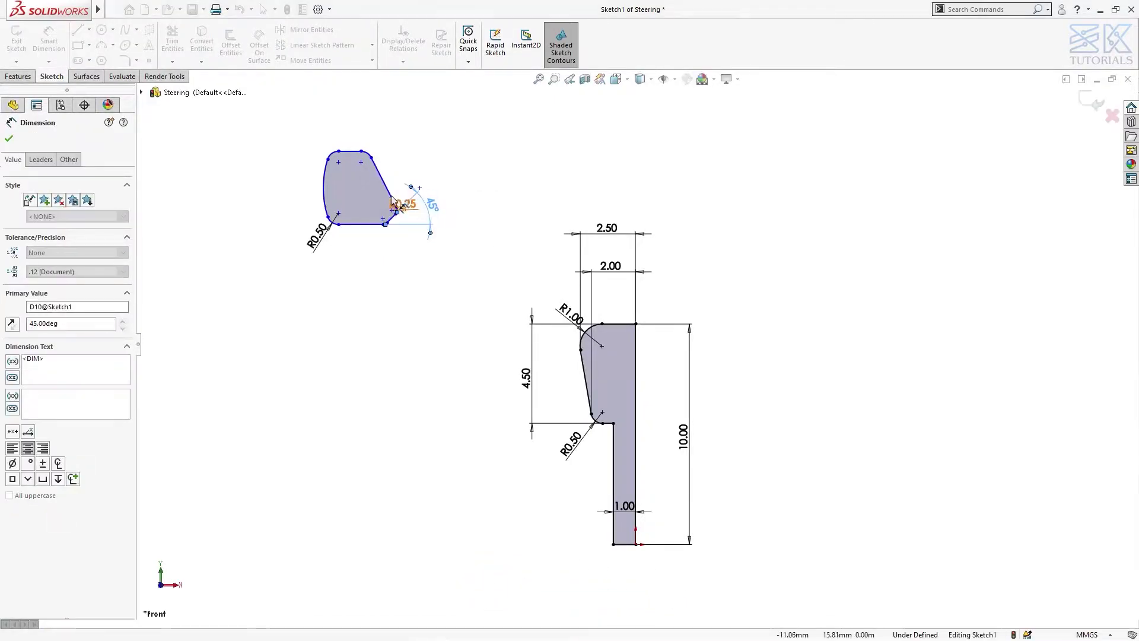
{"action": "left_click", "coordinate": [388, 199]}
{"action": "left_click", "coordinate": [366, 225]}
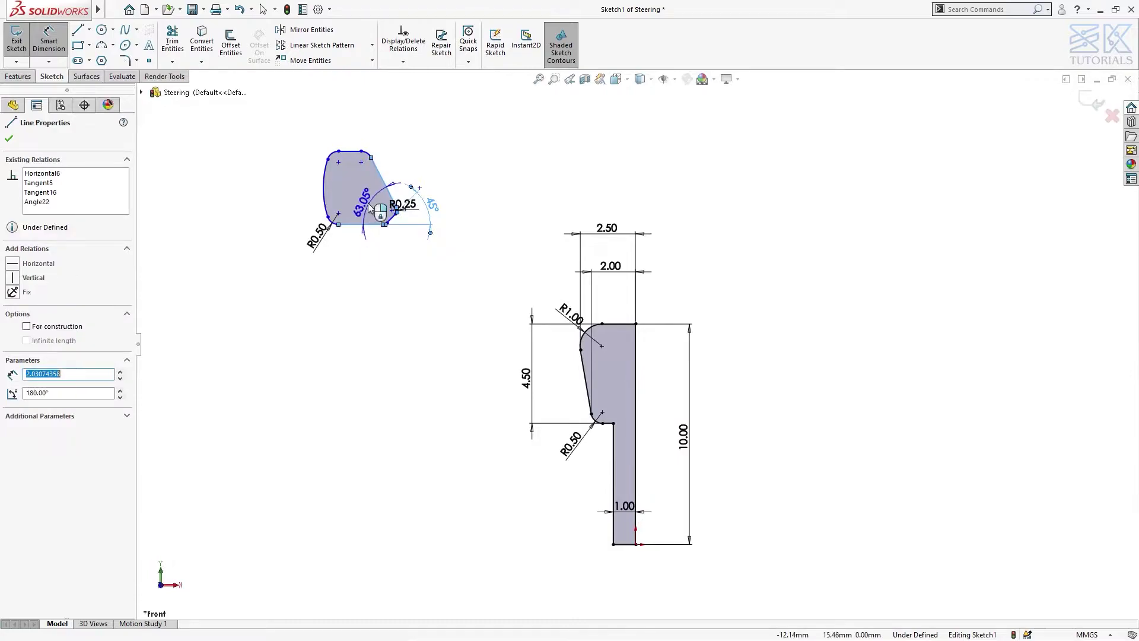
{"action": "left_click", "coordinate": [369, 206]}
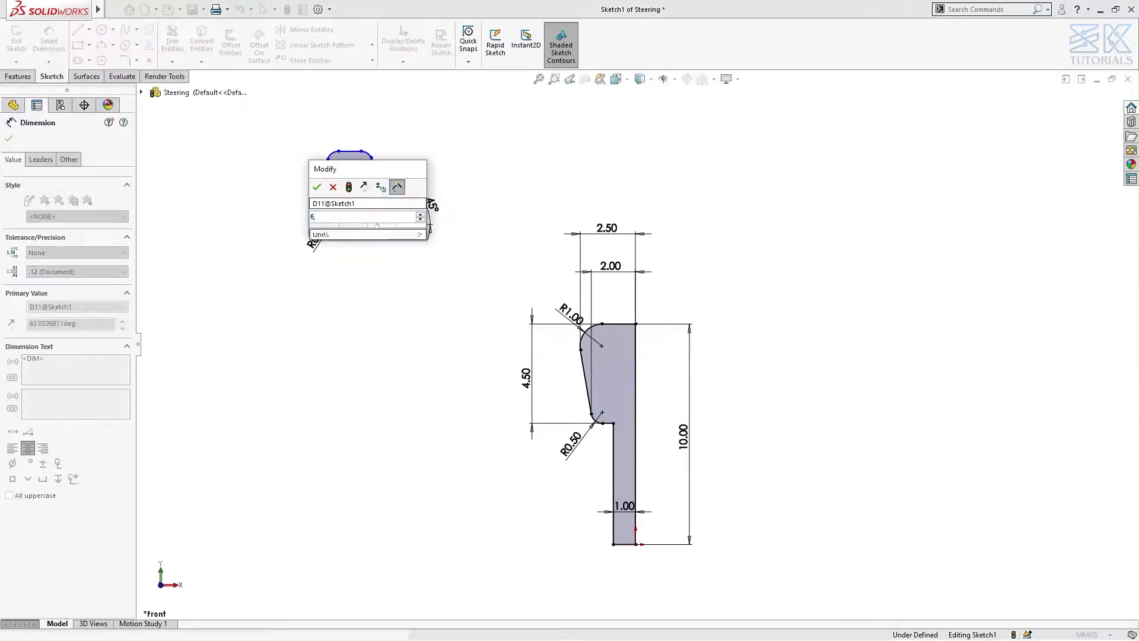
{"action": "key", "text": "Return"}
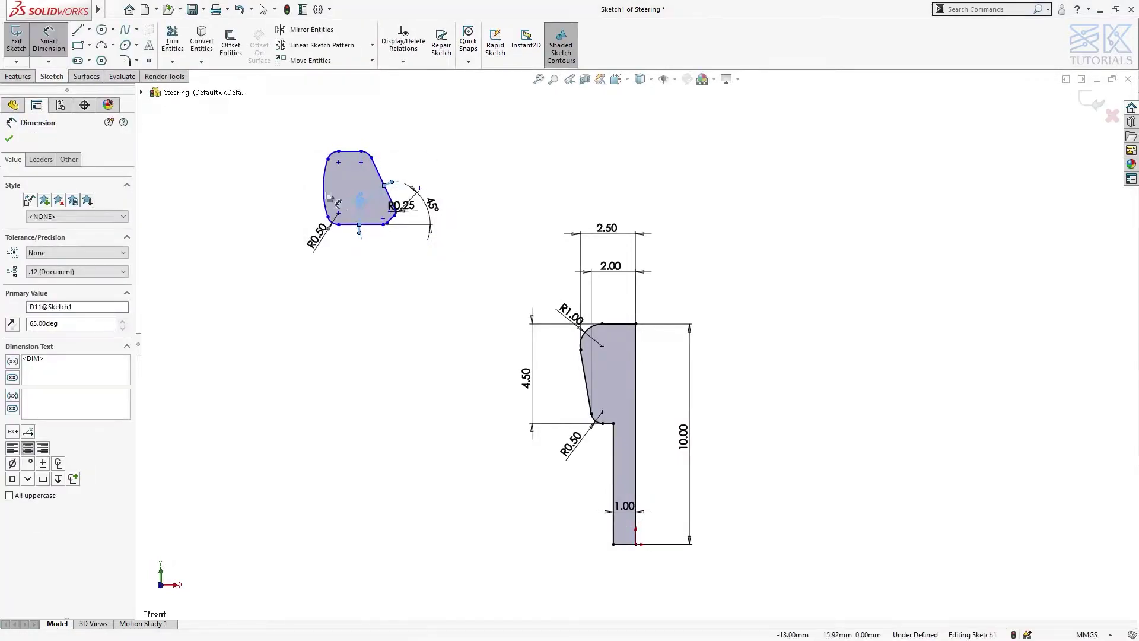
Dimension the upper profile's bulging arc with a 1.5 mm radius and the height between its top and base lines as 2 mm
{"action": "left_click", "coordinate": [326, 196]}
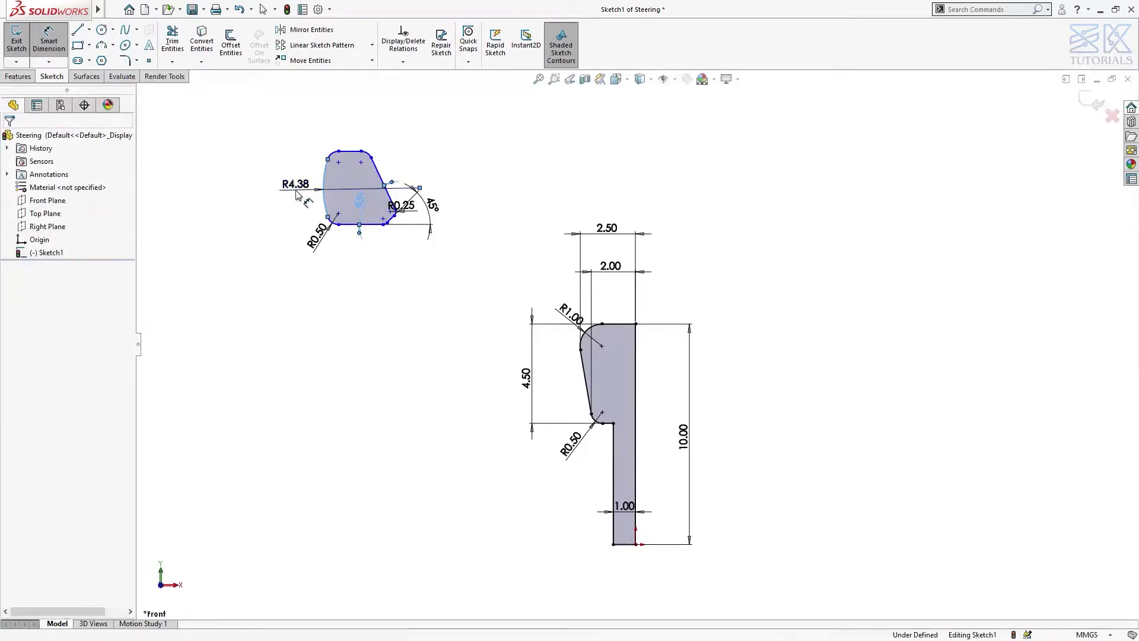
{"action": "left_click", "coordinate": [296, 194]}
{"action": "key", "text": "Return"}
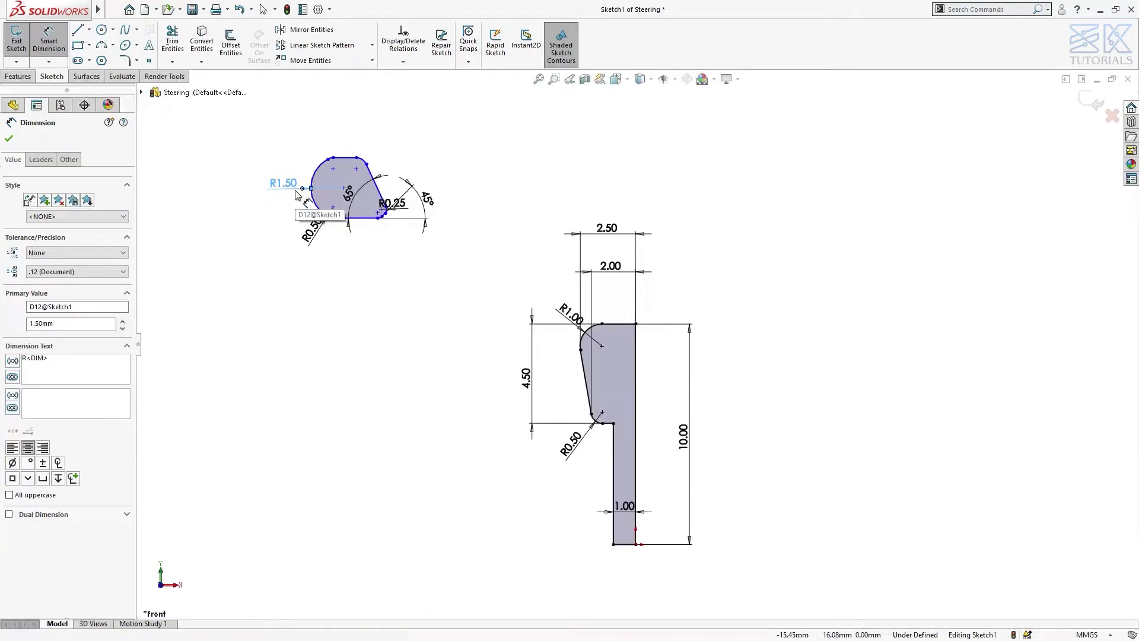
{"action": "left_click", "coordinate": [343, 160]}
{"action": "left_click", "coordinate": [344, 217]}
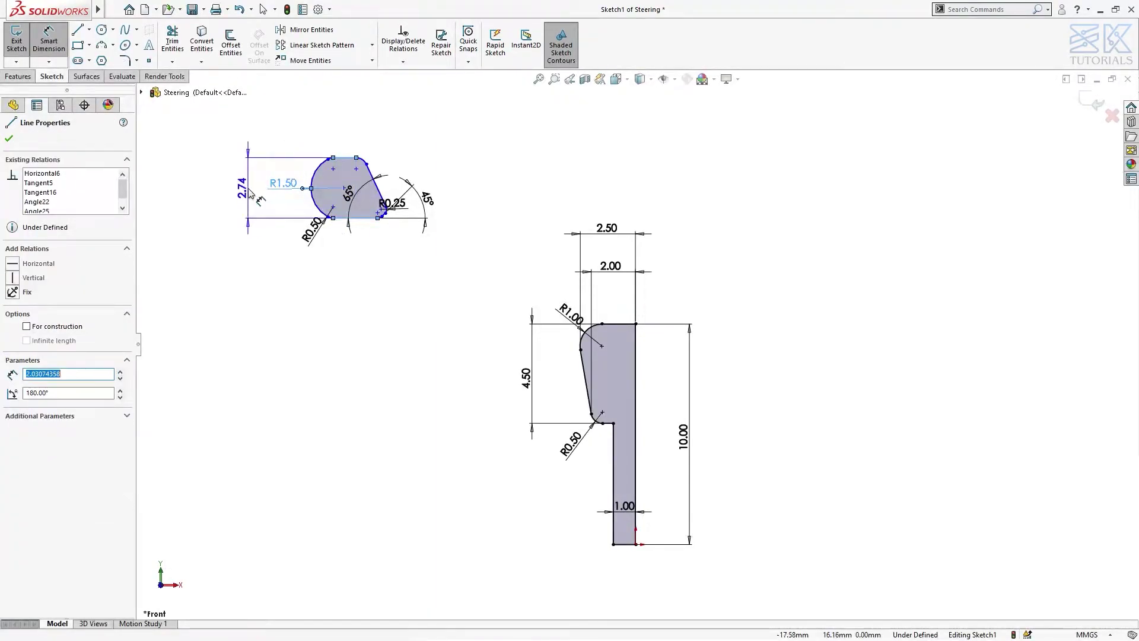
{"action": "left_click", "coordinate": [250, 195]}
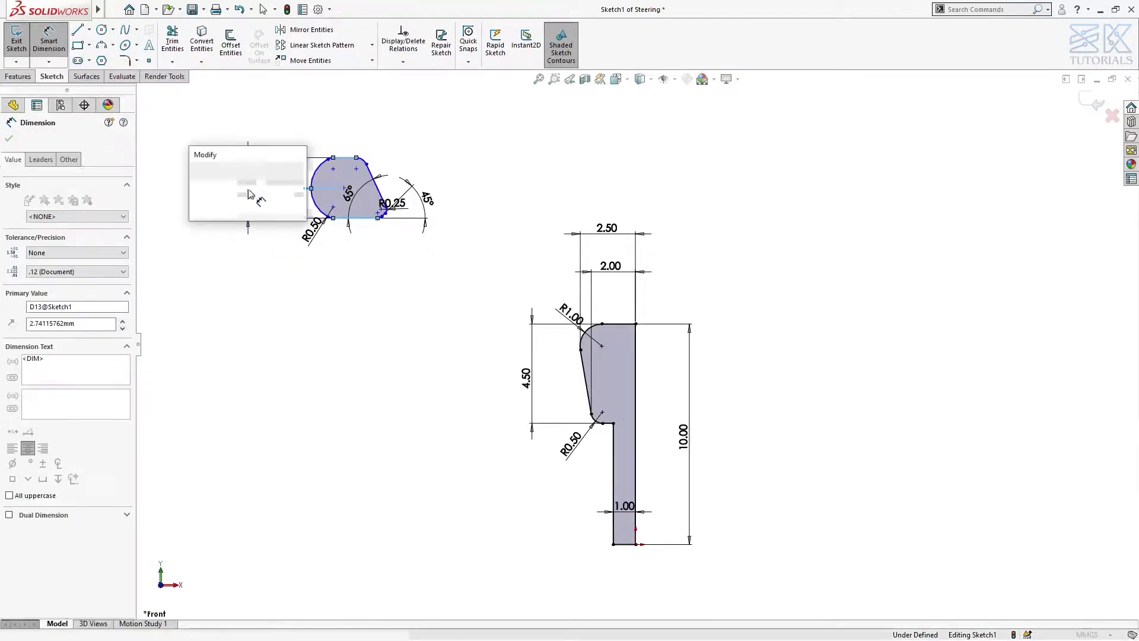
{"action": "key", "text": "Return"}
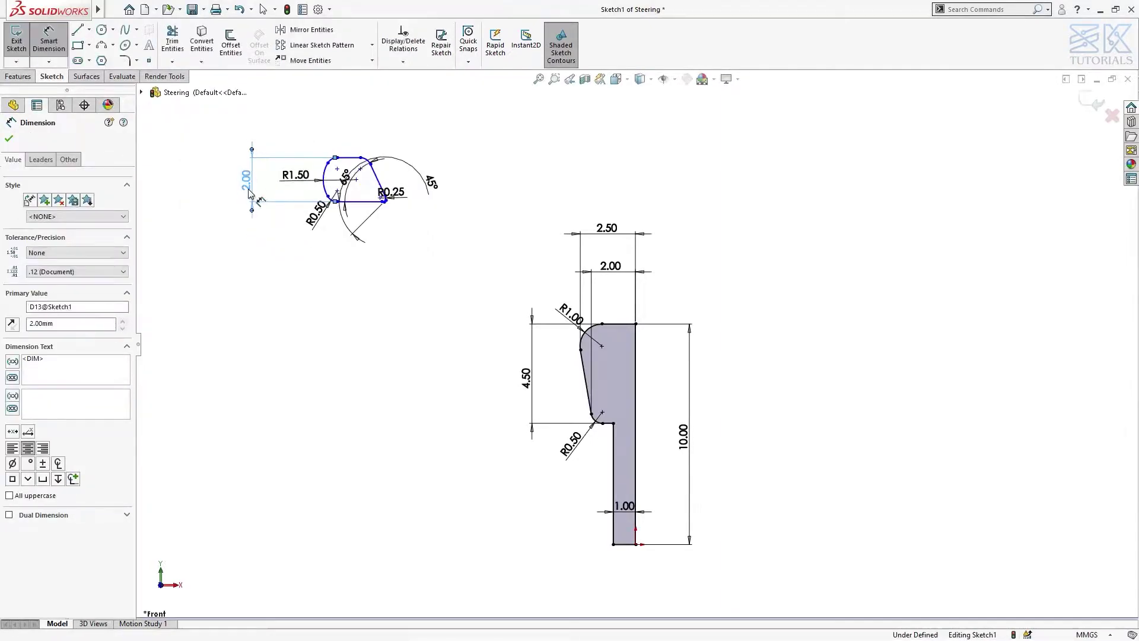
Dimension the length of the upper profile's base line as 1 mm
{"action": "scroll", "coordinate": [280, 157], "scroll_direction": "down", "scroll_amount": 2}
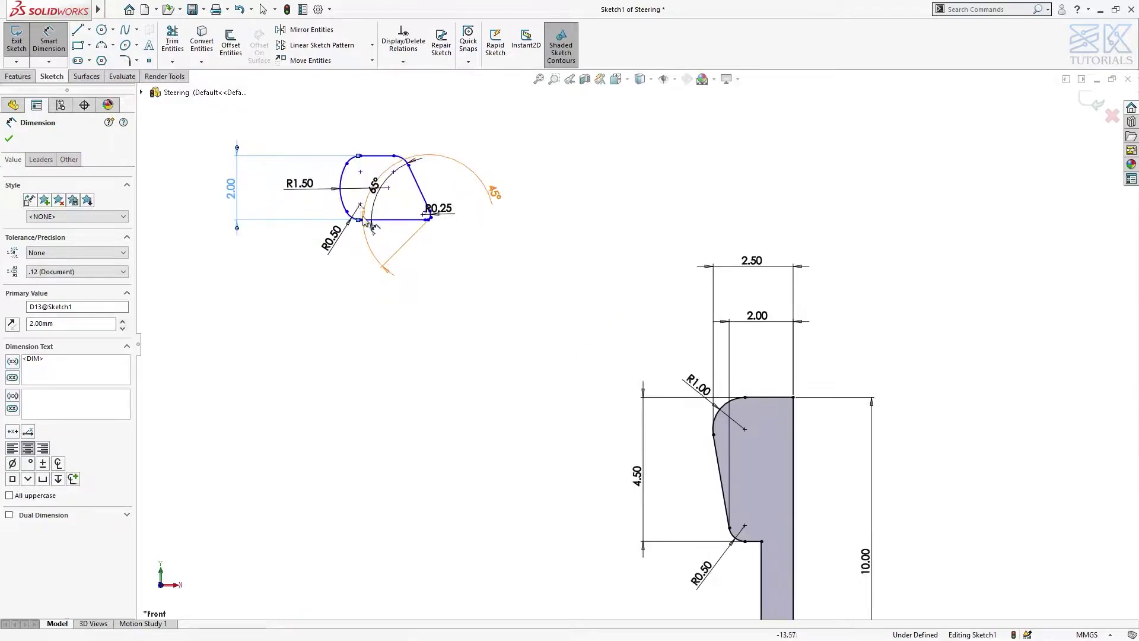
{"action": "left_click", "coordinate": [390, 240]}
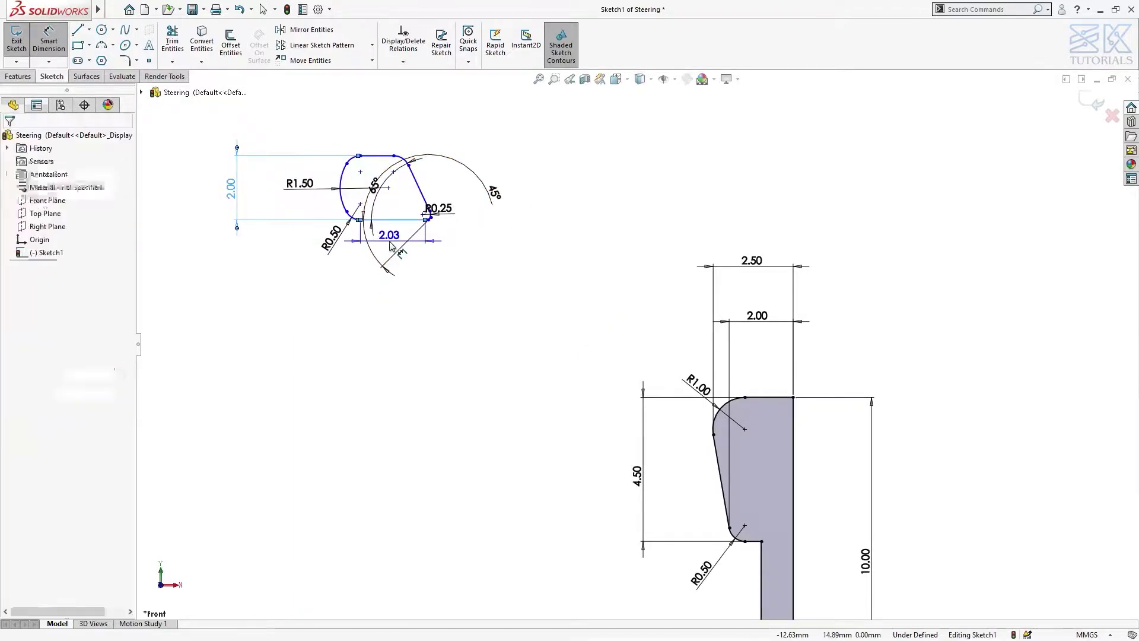
{"action": "left_click", "coordinate": [389, 245]}
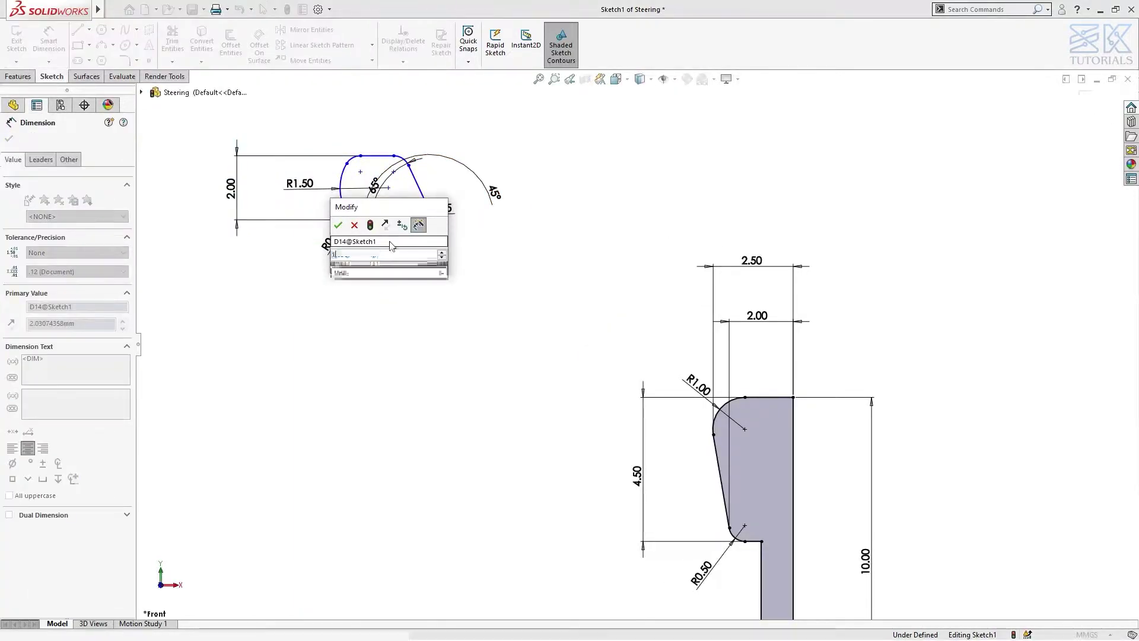
{"action": "key", "text": "Return"}
Draw a line from the 0.25 mm fillet between the slants to the bulging arc's midpoint and convert it to construction geometry
{"action": "key", "text": "l"}
{"action": "scroll", "coordinate": [341, 175], "scroll_direction": "down", "scroll_amount": 3}
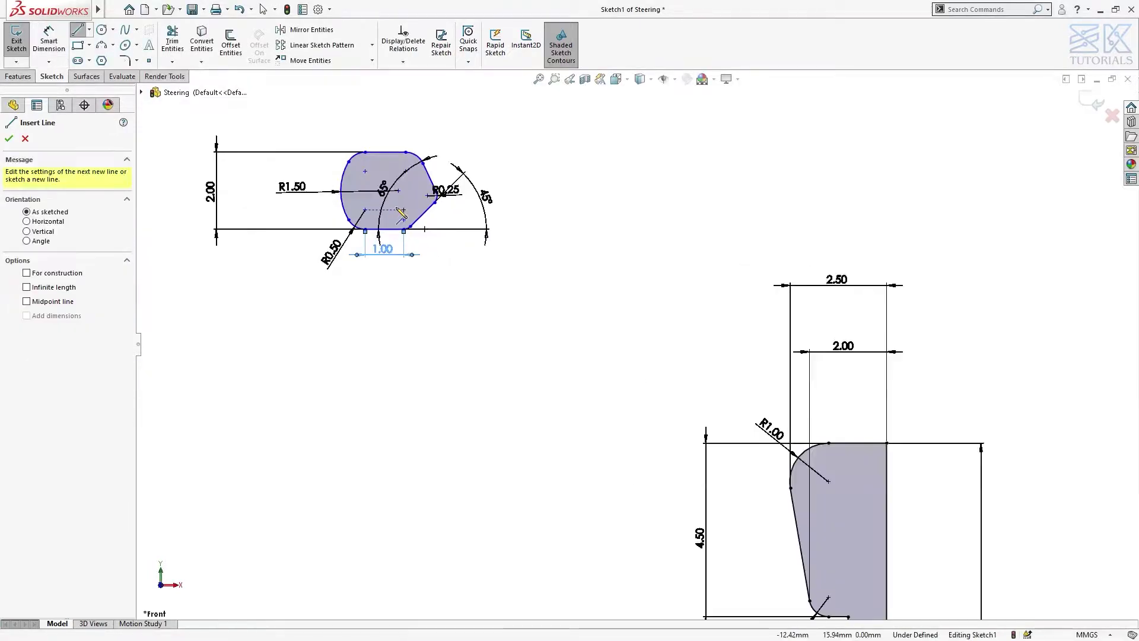
{"action": "left_click", "coordinate": [482, 205]}
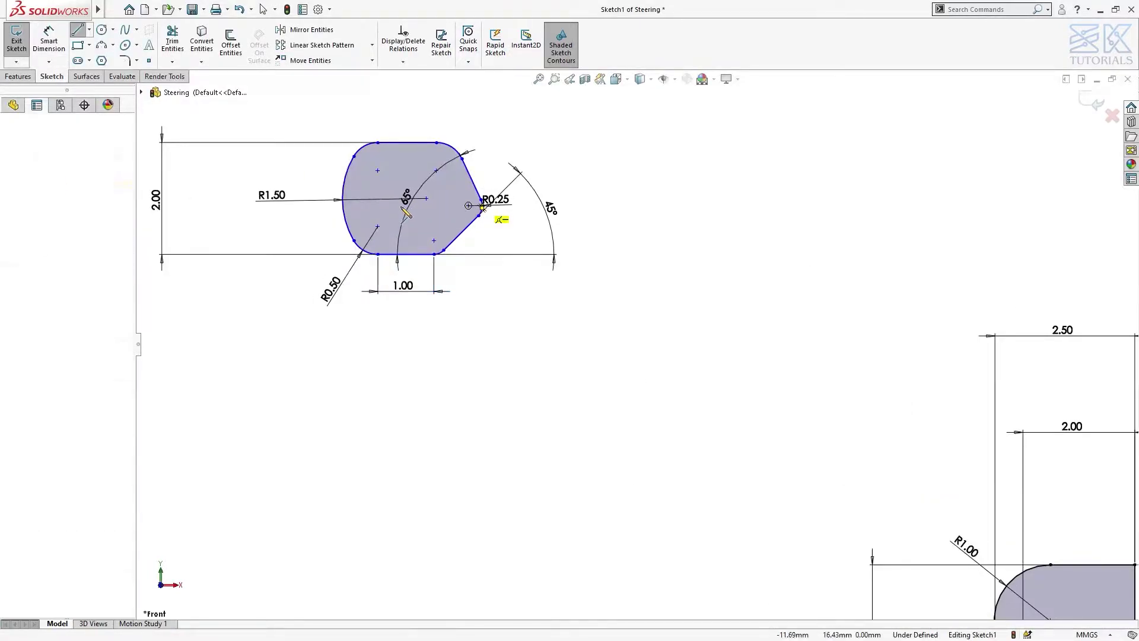
{"action": "left_click", "coordinate": [343, 200]}
{"action": "key", "text": "Escape"}
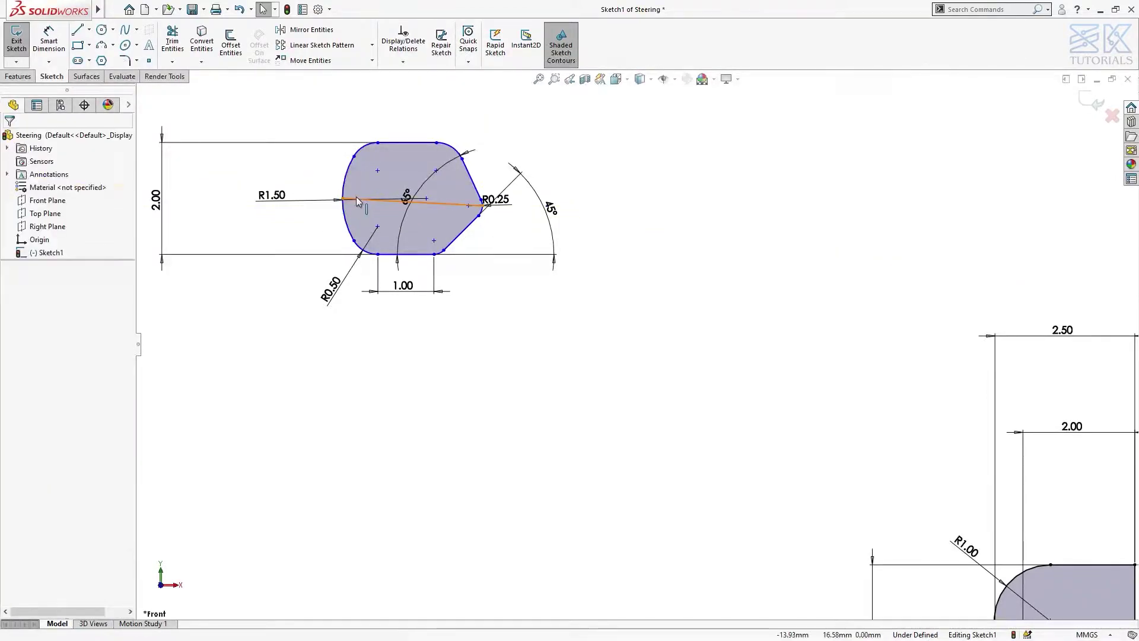
{"action": "left_click", "coordinate": [357, 198]}
{"action": "left_click", "coordinate": [407, 183]}
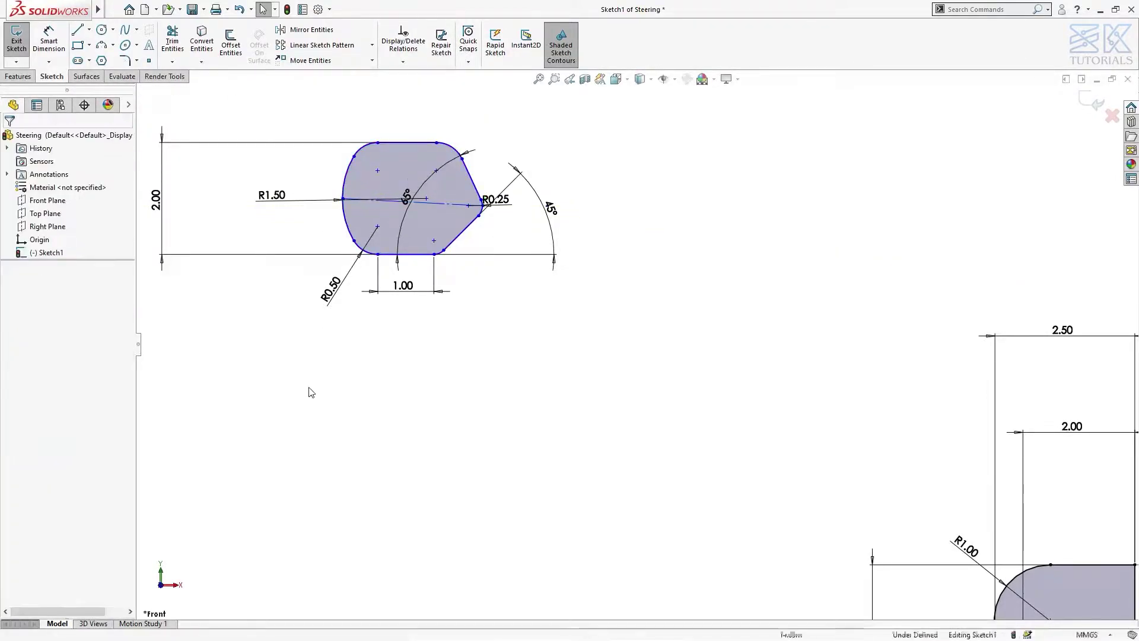
Dimension the horizontal extent of the construction line across the upper profile as 2 mm
{"action": "key", "text": "d"}
{"action": "left_click", "coordinate": [449, 204]}
{"action": "left_click", "coordinate": [410, 124]}
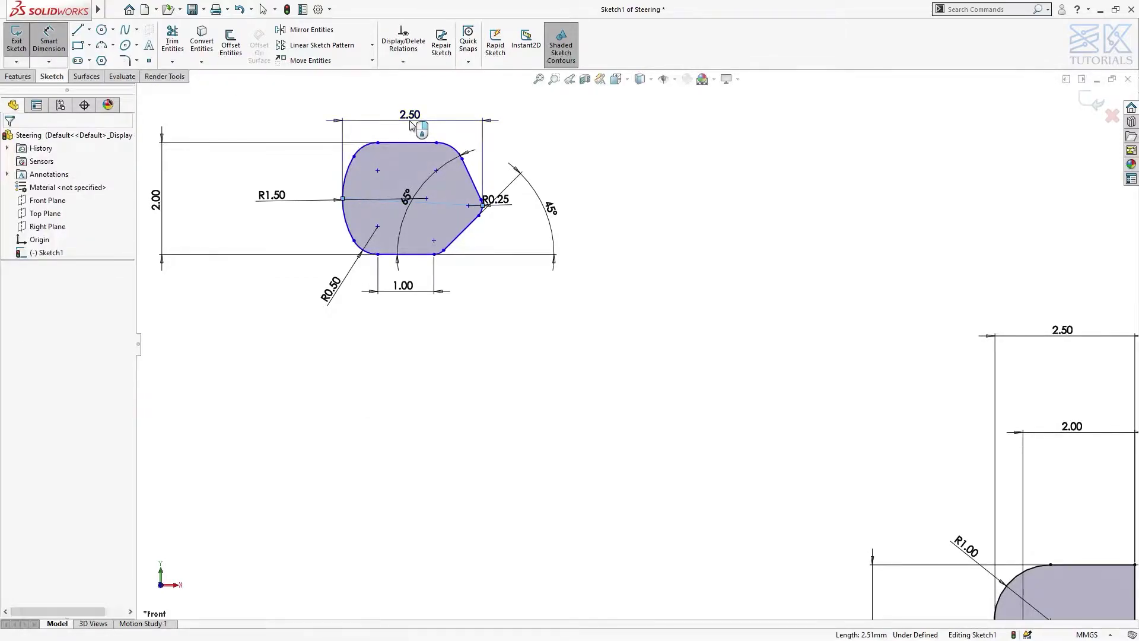
{"action": "type", "text": "2.5"}
{"action": "key", "text": "Return"}
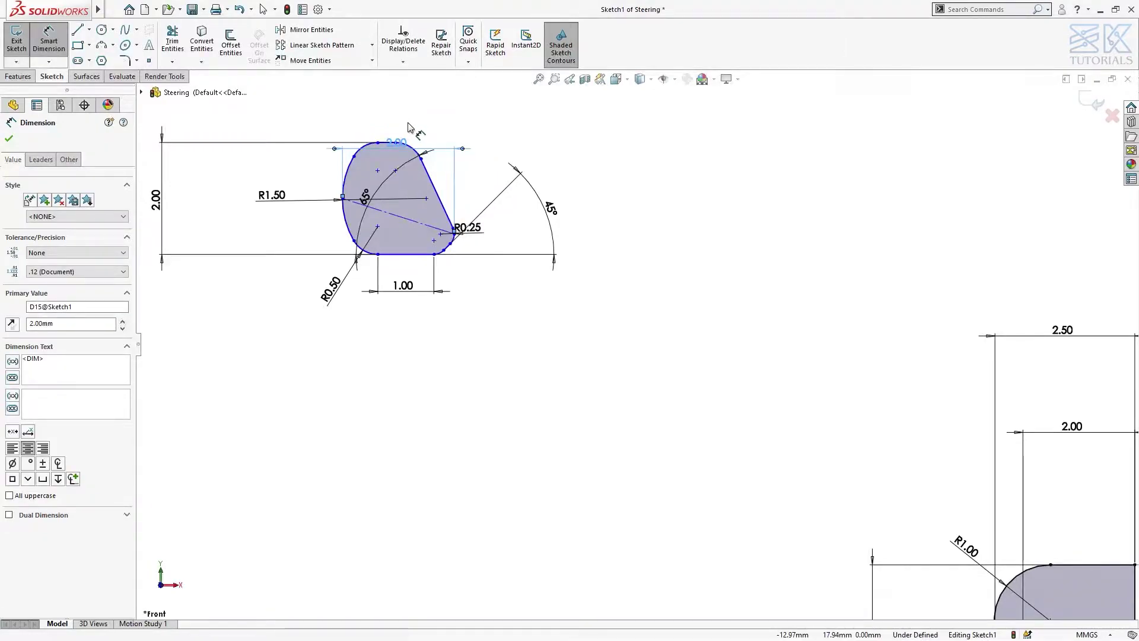
{"action": "key", "text": "Escape"}
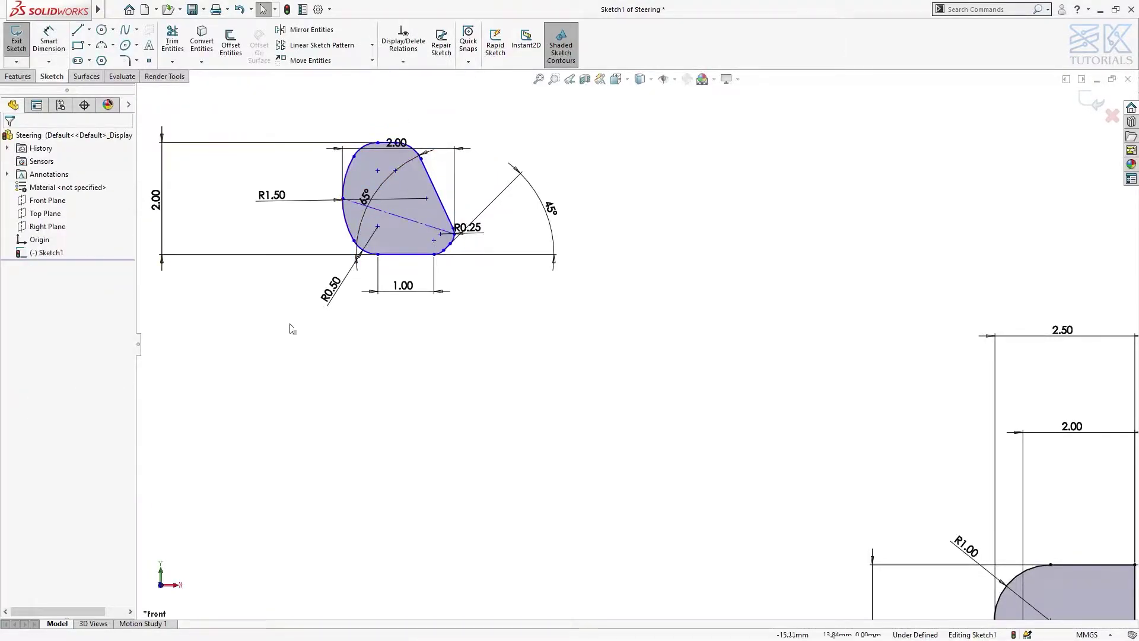
Dimension the horizontal distance from the bulging arc's midpoint to the lower profile's long vertical line as 10 mm
{"action": "right_click_drag", "start_coordinate": [288, 347], "coordinate": [295, 296]}
{"action": "left_click", "coordinate": [342, 199]}
{"action": "scroll", "coordinate": [768, 245], "scroll_direction": "up", "scroll_amount": 2}
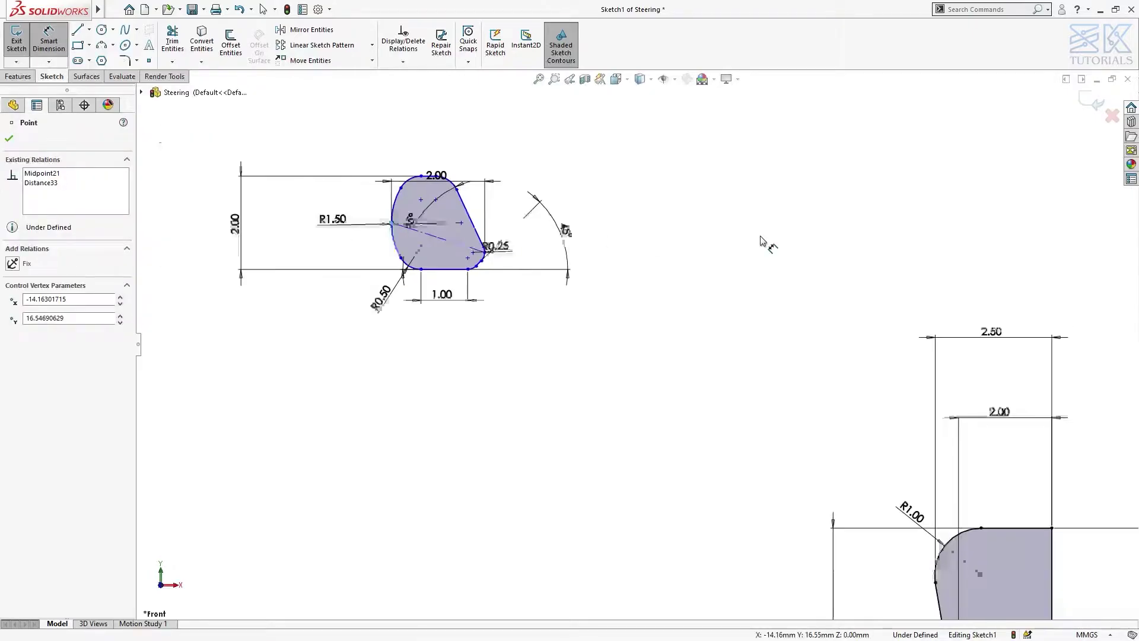
{"action": "left_click", "coordinate": [985, 549]}
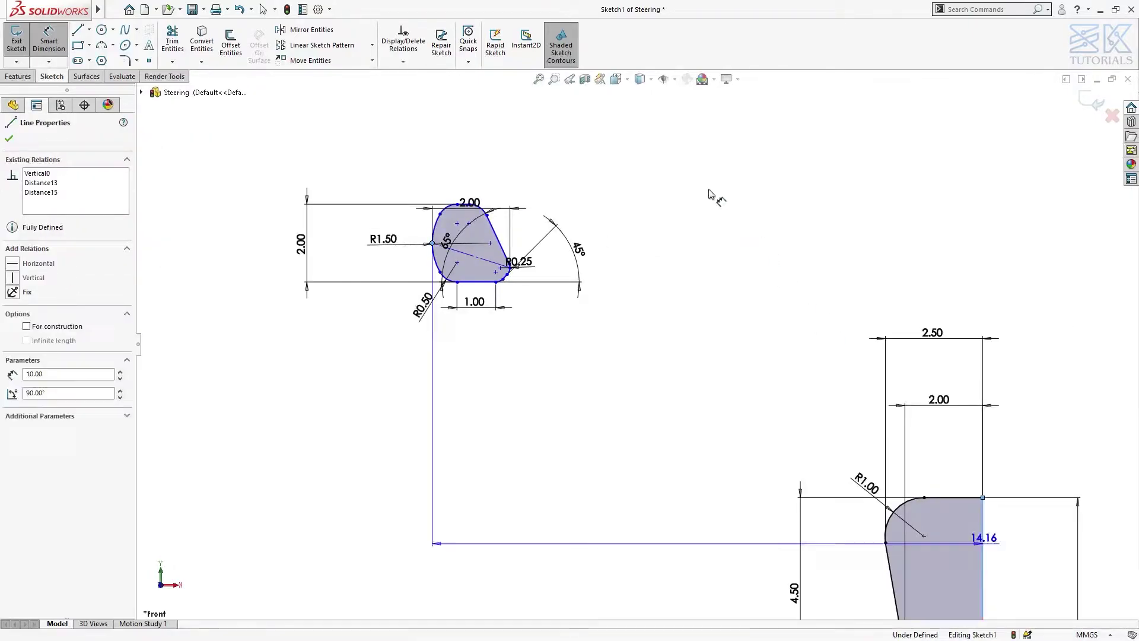
{"action": "left_click", "coordinate": [694, 113]}
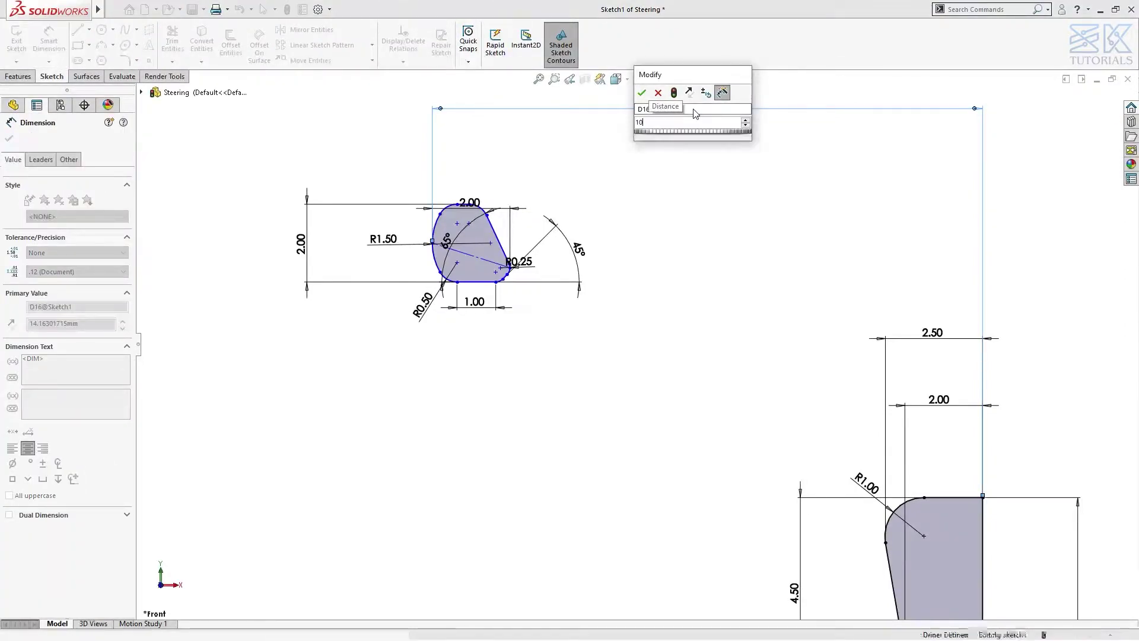
{"action": "key", "text": "Return"}
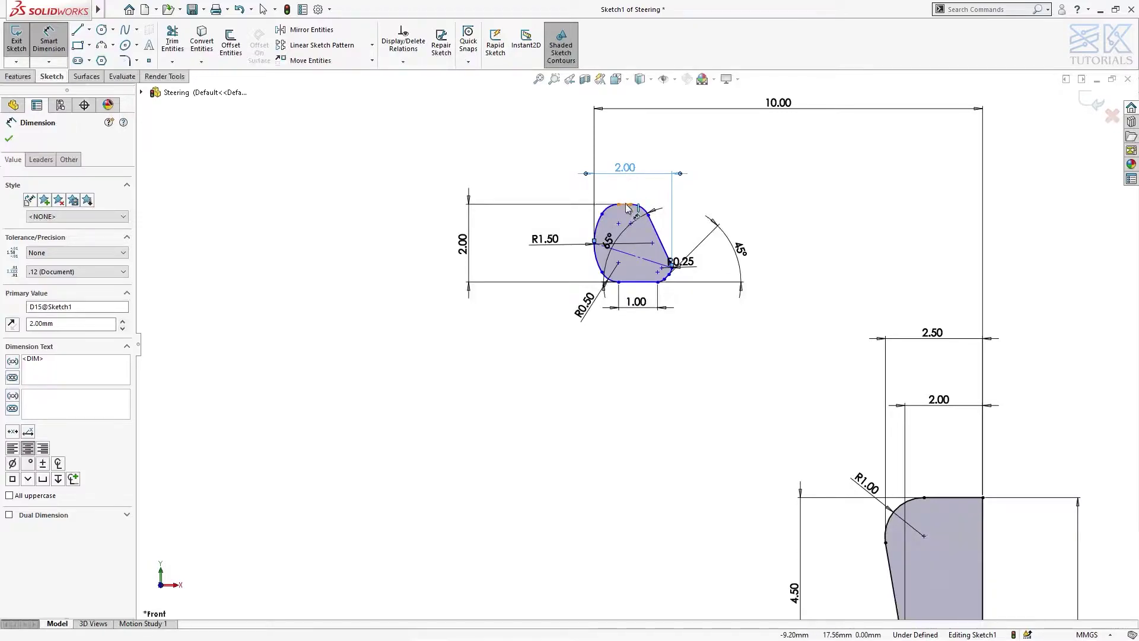
Dimension the vertical distance from the upper profile's top line to the lower profile's bottom line as 14 mm
{"action": "left_click", "coordinate": [628, 208]}
{"action": "scroll", "coordinate": [795, 300], "scroll_direction": "up", "scroll_amount": 4}
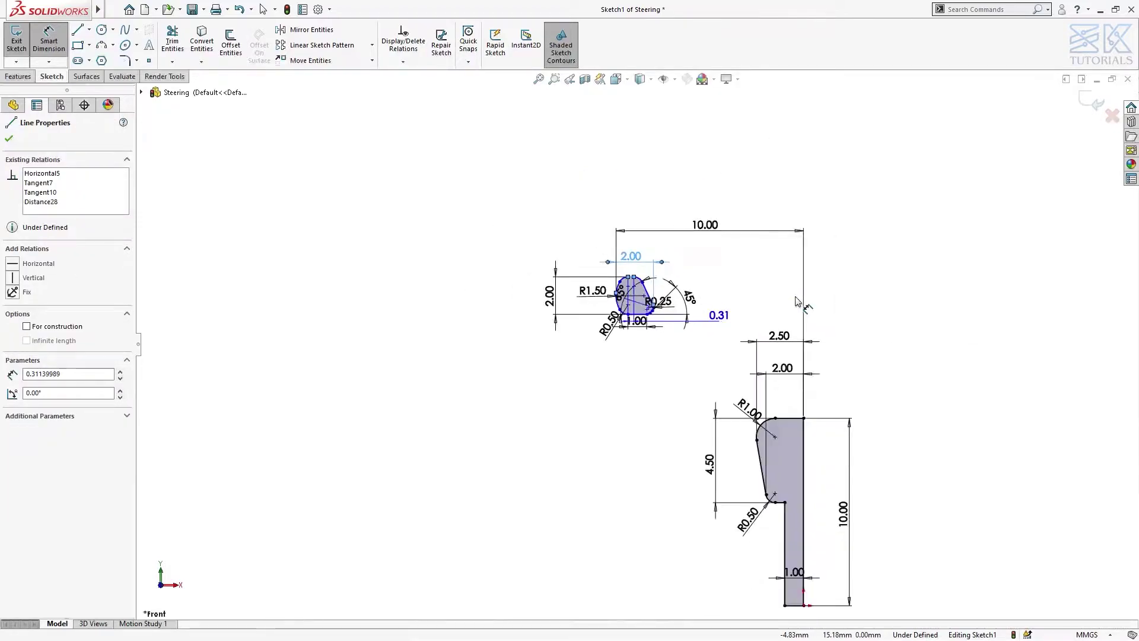
{"action": "left_click", "coordinate": [794, 605]}
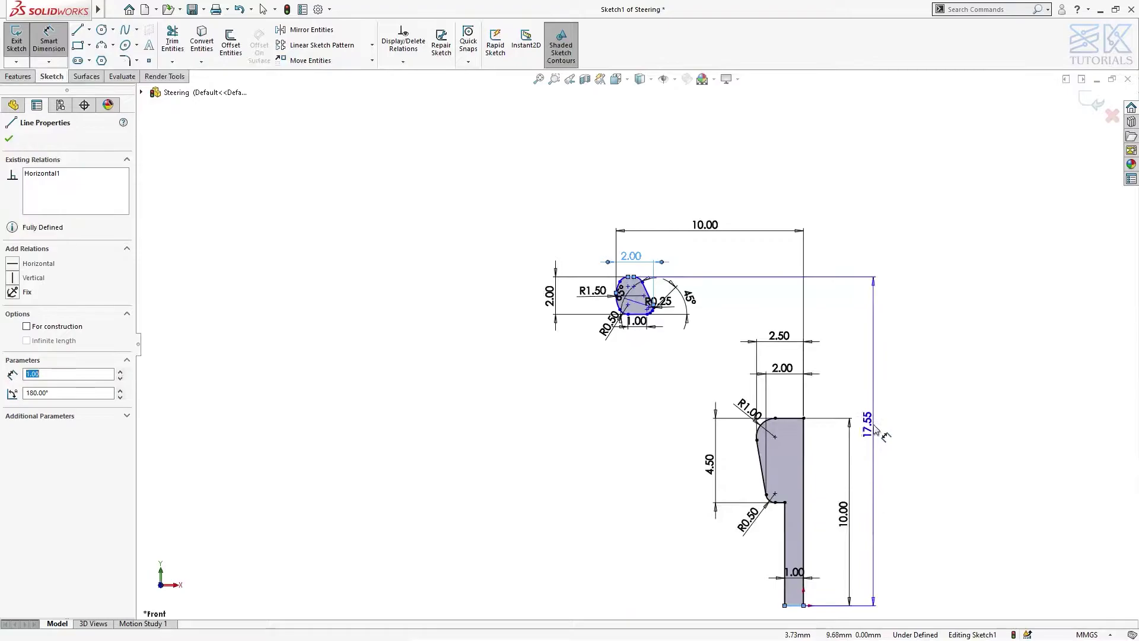
{"action": "left_click", "coordinate": [878, 441]}
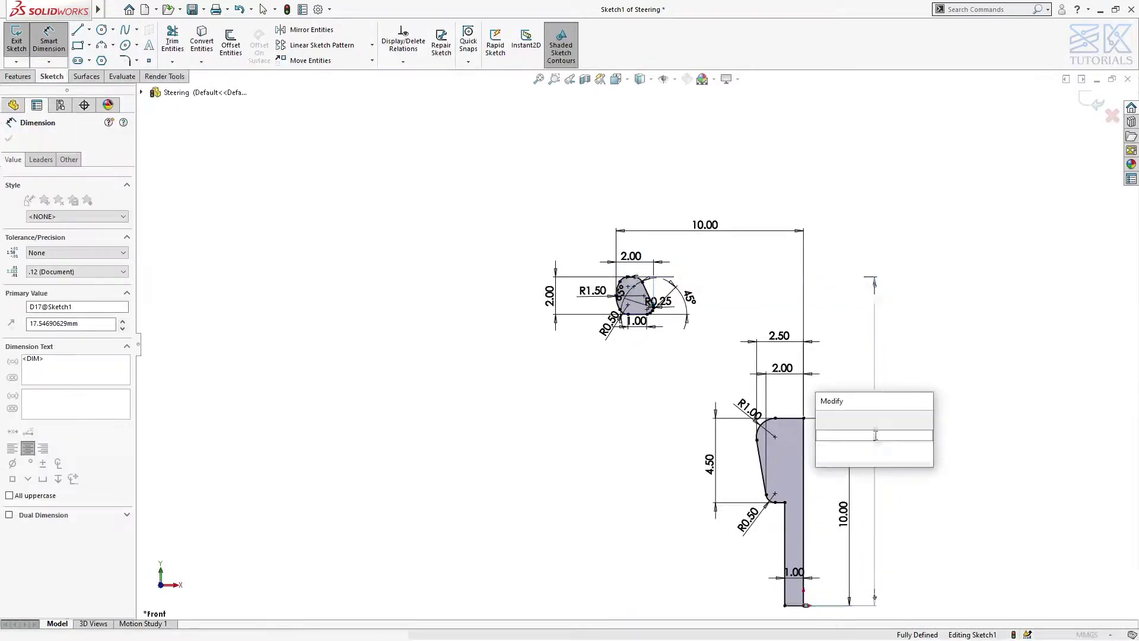
{"action": "key", "text": "Return"}
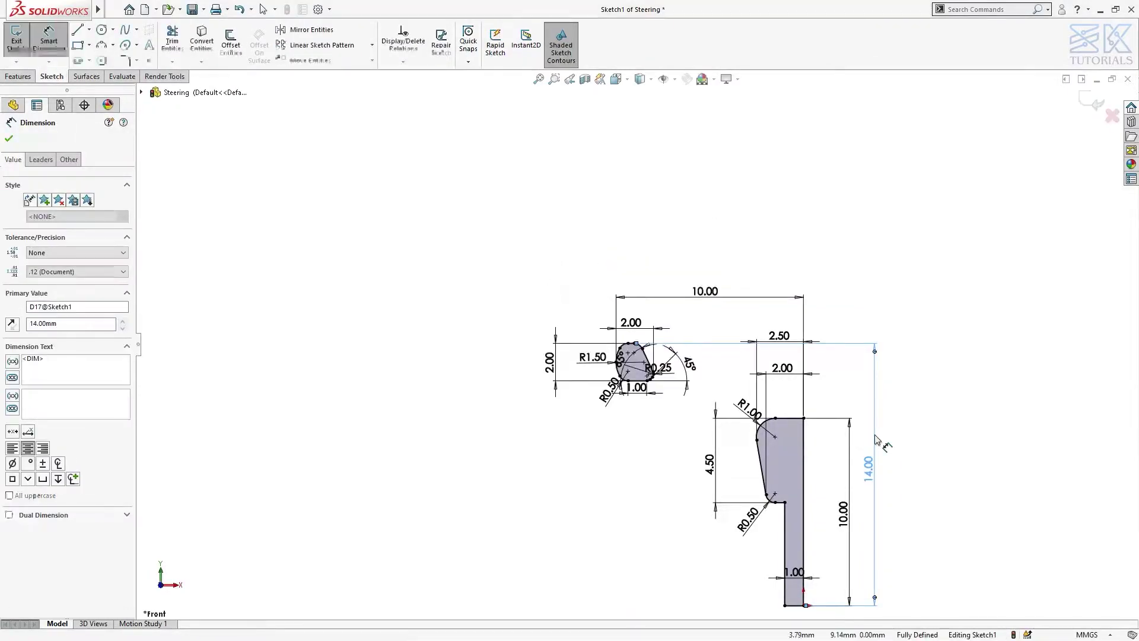
{"action": "key", "text": "f"}
{"action": "key", "text": "Escape"}
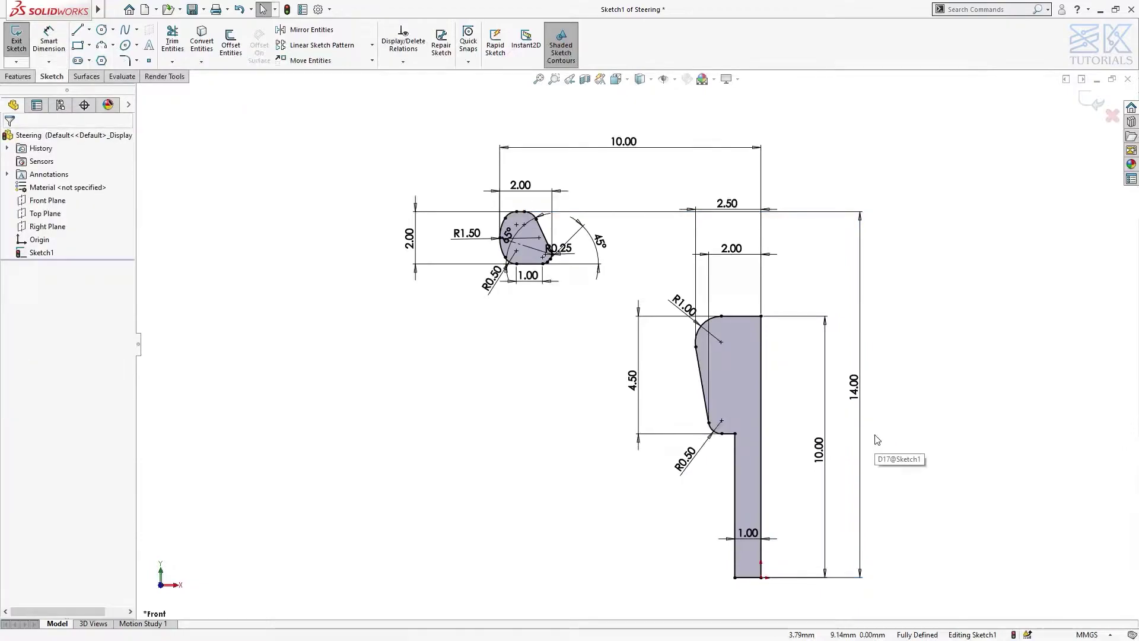
Revolve both profiles 360 degrees about the long vertical line of the lower profile
{"action": "left_click", "coordinate": [17, 77]}
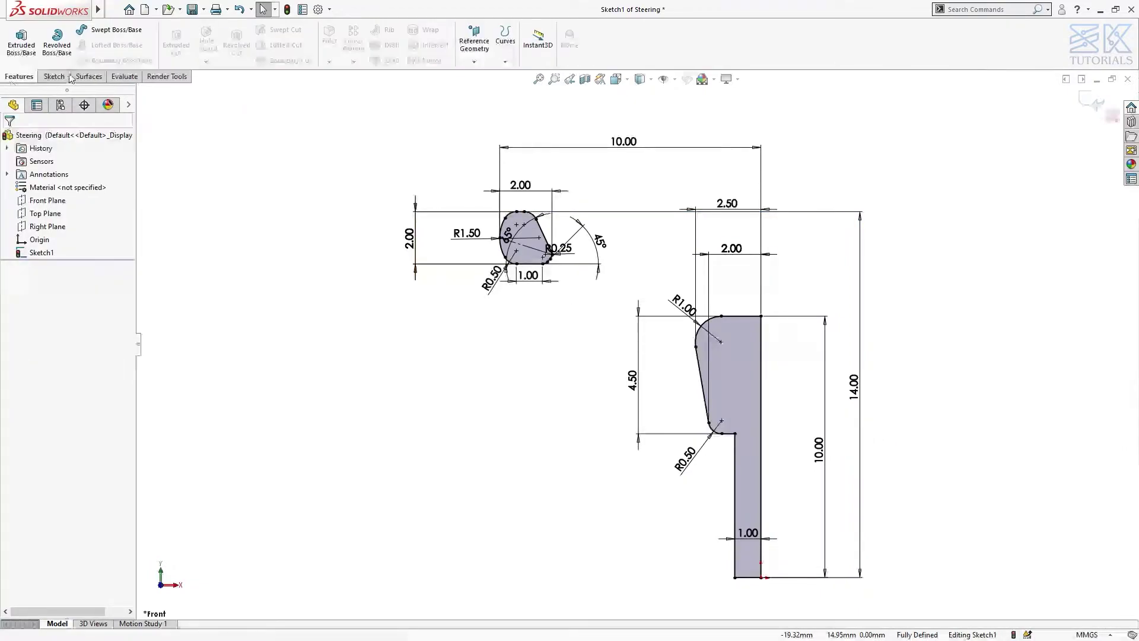
{"action": "left_click", "coordinate": [57, 43]}
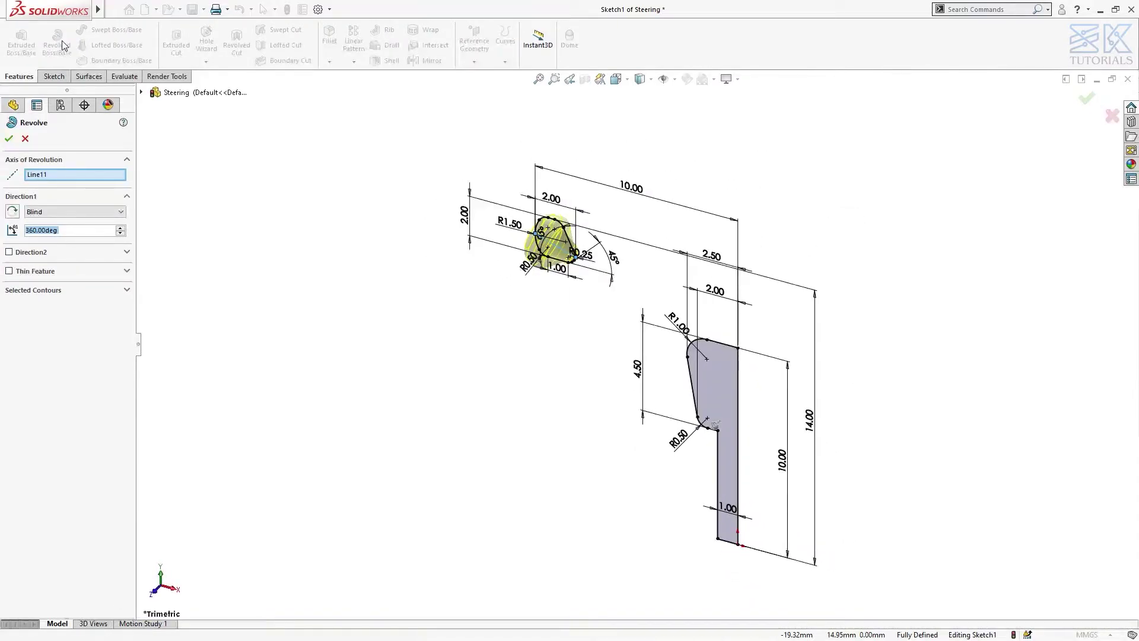
{"action": "left_click", "coordinate": [739, 418]}
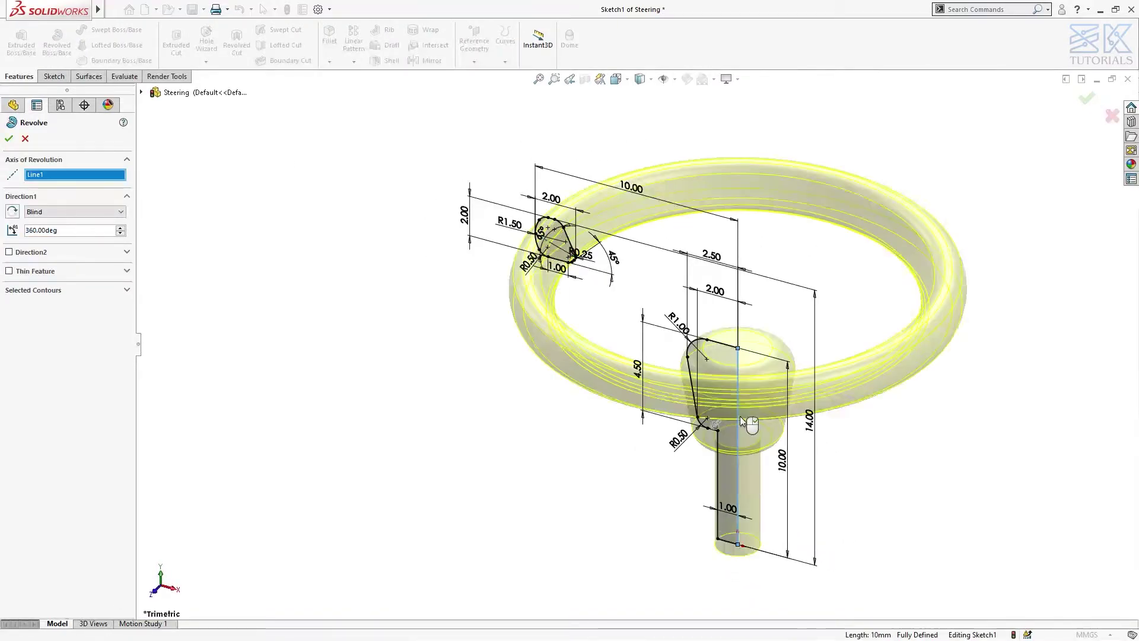
{"action": "right_click", "coordinate": [739, 418]}
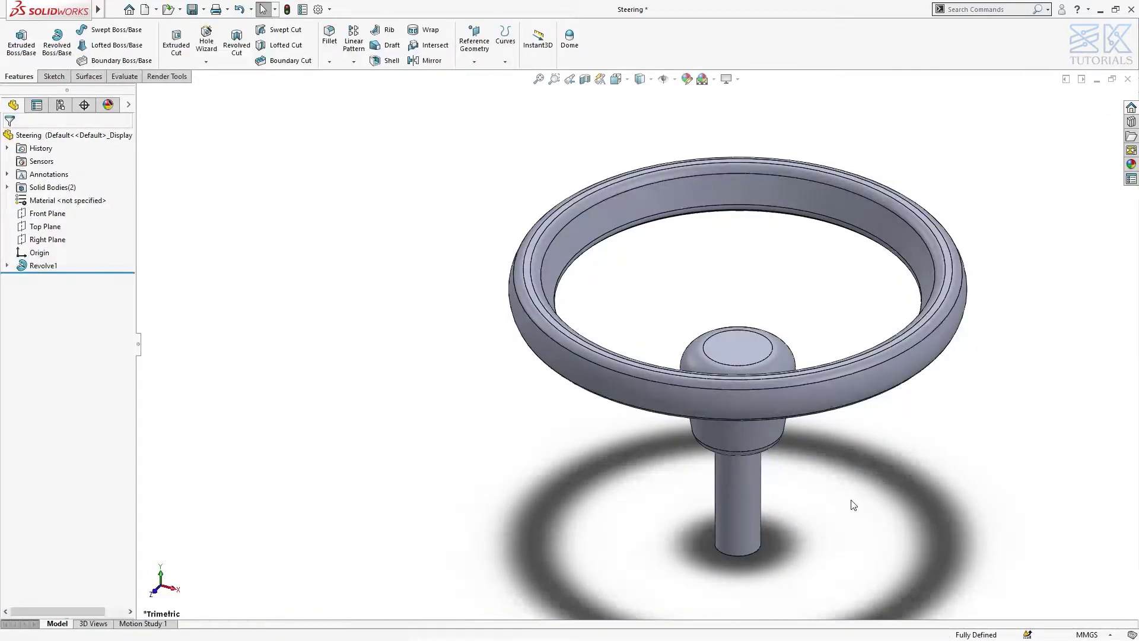
Start a sketch on the Right Plane and set the display style to hidden lines visible
{"action": "key", "text": "ctrl+7"}
{"action": "left_click", "coordinate": [54, 240]}
{"action": "left_click", "coordinate": [54, 221]}
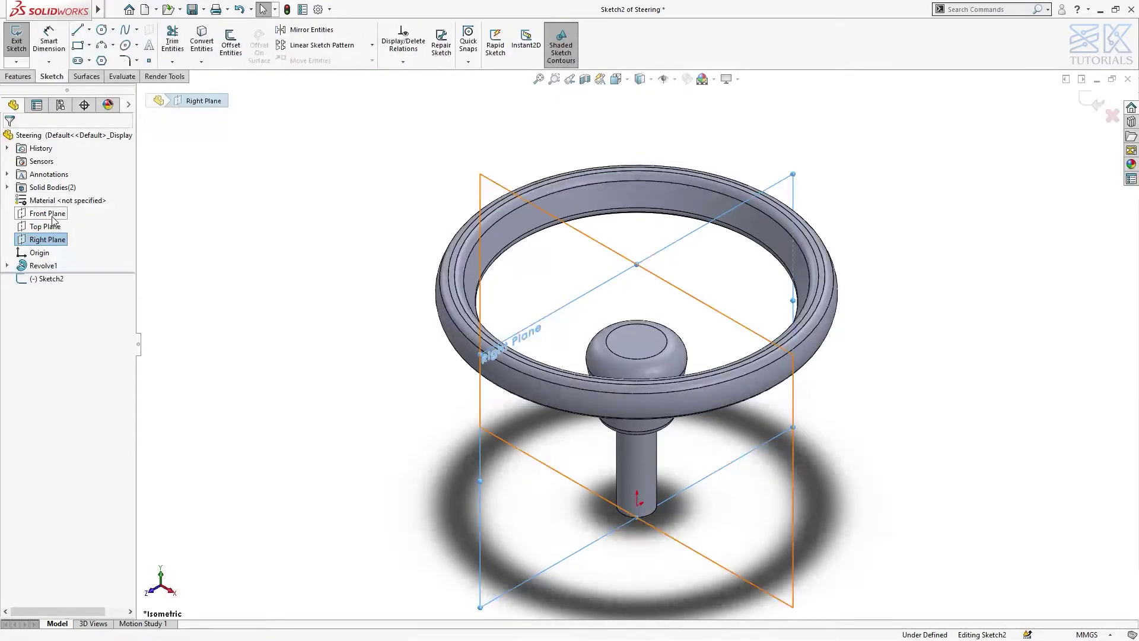
{"action": "left_click", "coordinate": [627, 79]}
{"action": "left_click", "coordinate": [641, 147]}
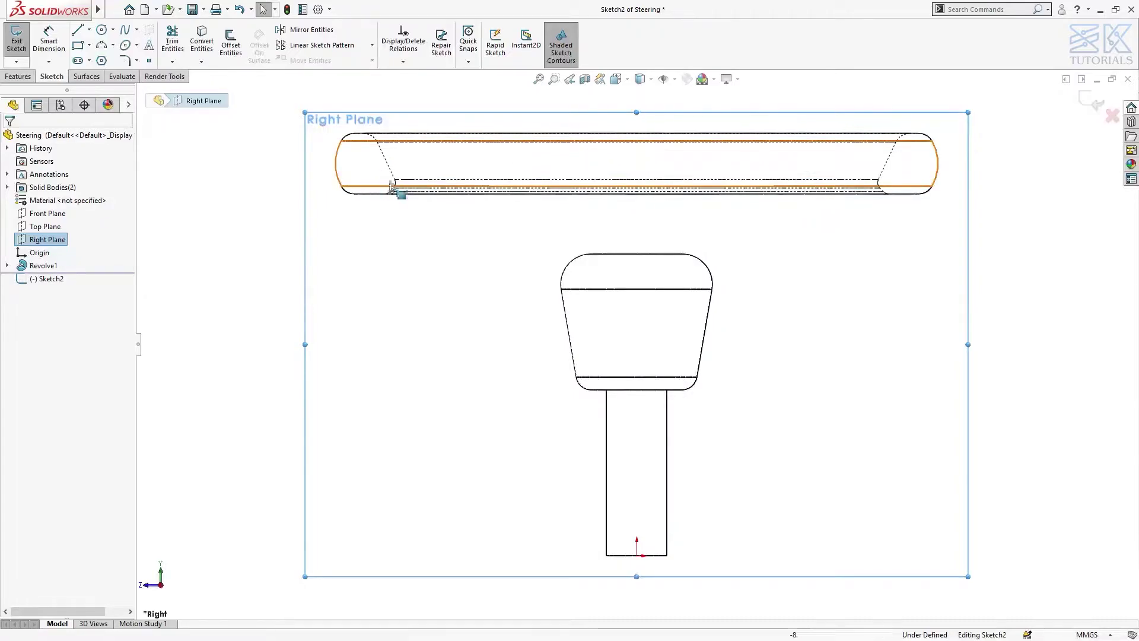
Convert the lower inner silhouette edges of the rim's section, including the small fillet arc, into sketch entities
{"action": "scroll", "coordinate": [392, 188], "scroll_direction": "down", "scroll_amount": 5}
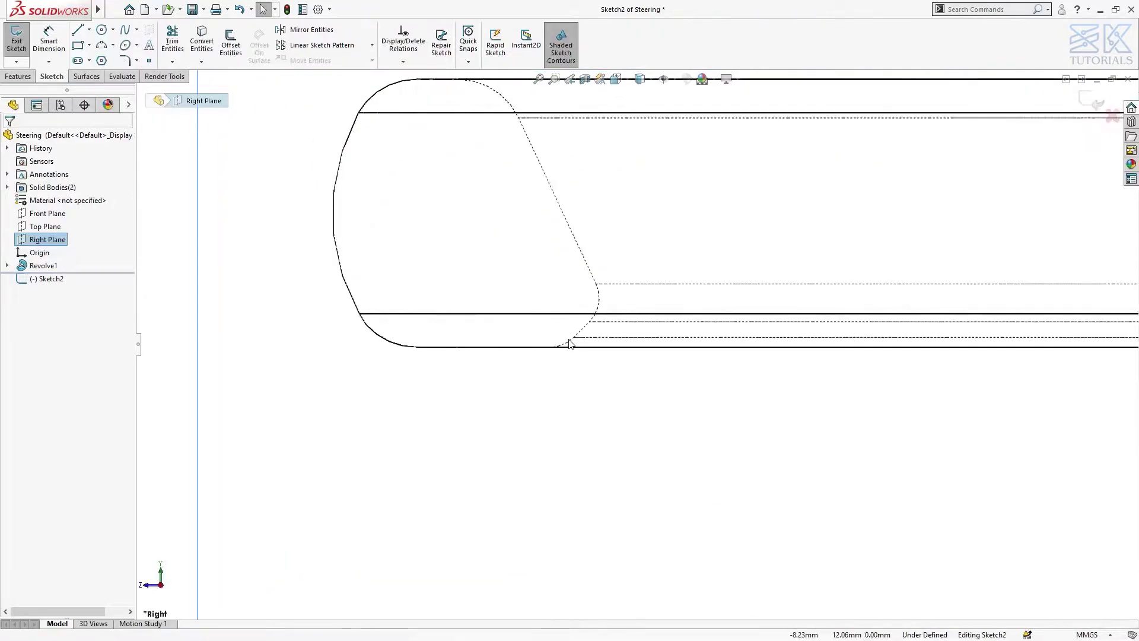
{"action": "left_click", "coordinate": [572, 341]}
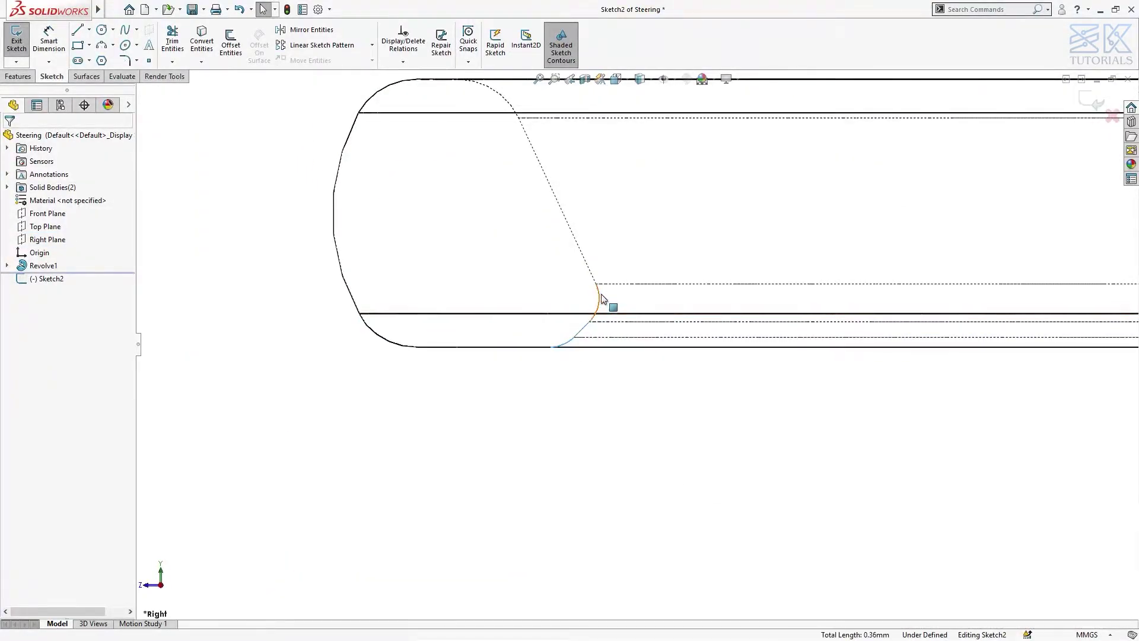
{"action": "left_click", "coordinate": [598, 299], "text": "ctrl"}
{"action": "left_click", "coordinate": [202, 42]}
{"action": "key", "text": "f"}
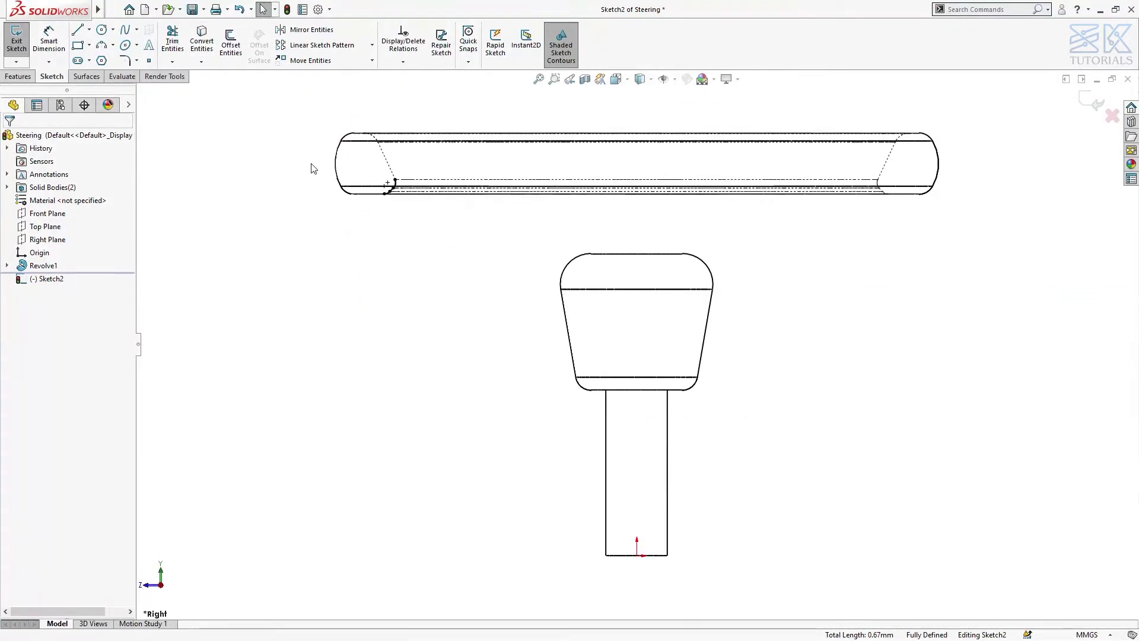
Draw three lines from the converted edges' lower end into the hub, up to its upper edge's midpoint, and back to their upper end
{"action": "key", "text": "l"}
{"action": "left_click", "coordinate": [386, 194]}
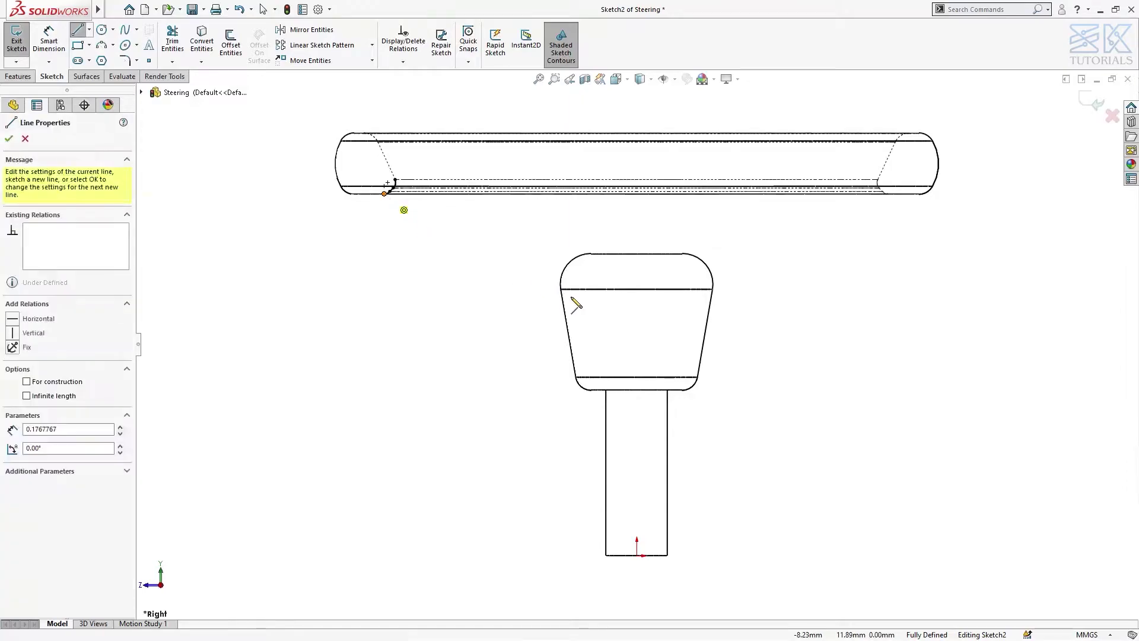
{"action": "left_click", "coordinate": [637, 316]}
{"action": "left_click", "coordinate": [636, 289]}
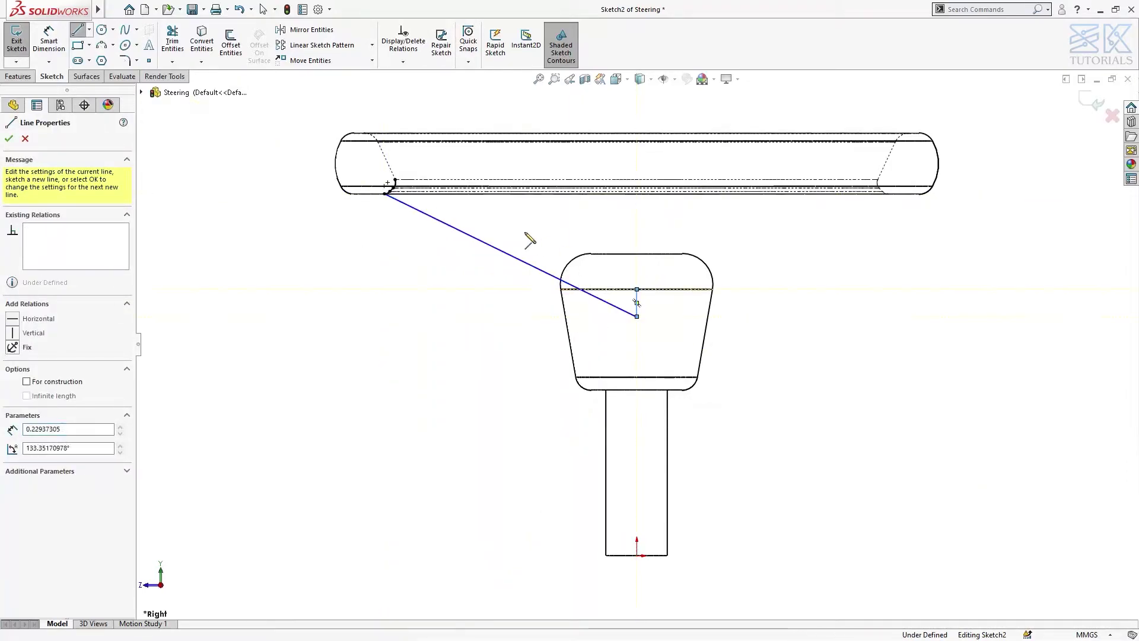
{"action": "left_click", "coordinate": [395, 180]}
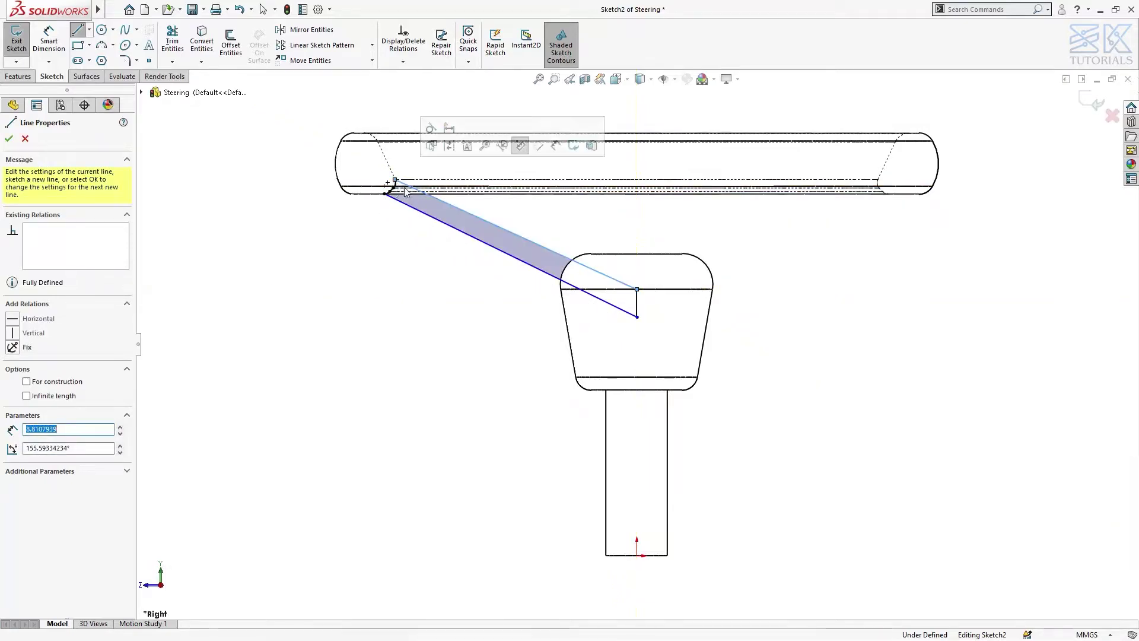
{"action": "key", "text": "Escape"}
Make the lower slanted spoke line coincident with the hub's silhouette vertex at the base of its upper rounding
{"action": "left_click", "coordinate": [570, 283]}
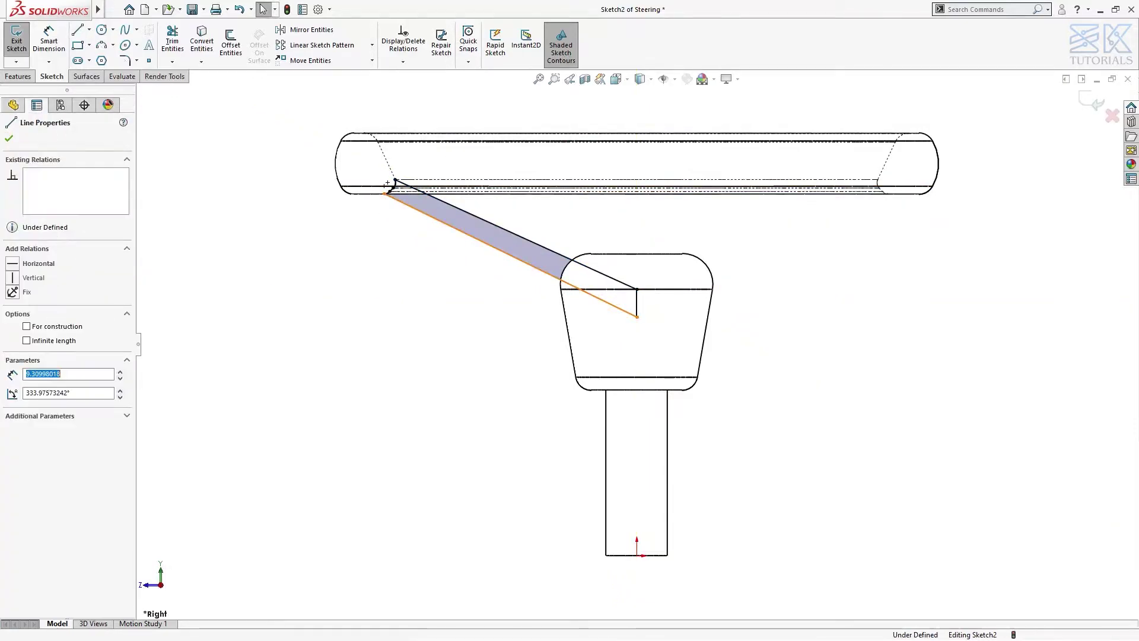
{"action": "left_click", "coordinate": [561, 290], "text": "ctrl"}
{"action": "left_click", "coordinate": [611, 239]}
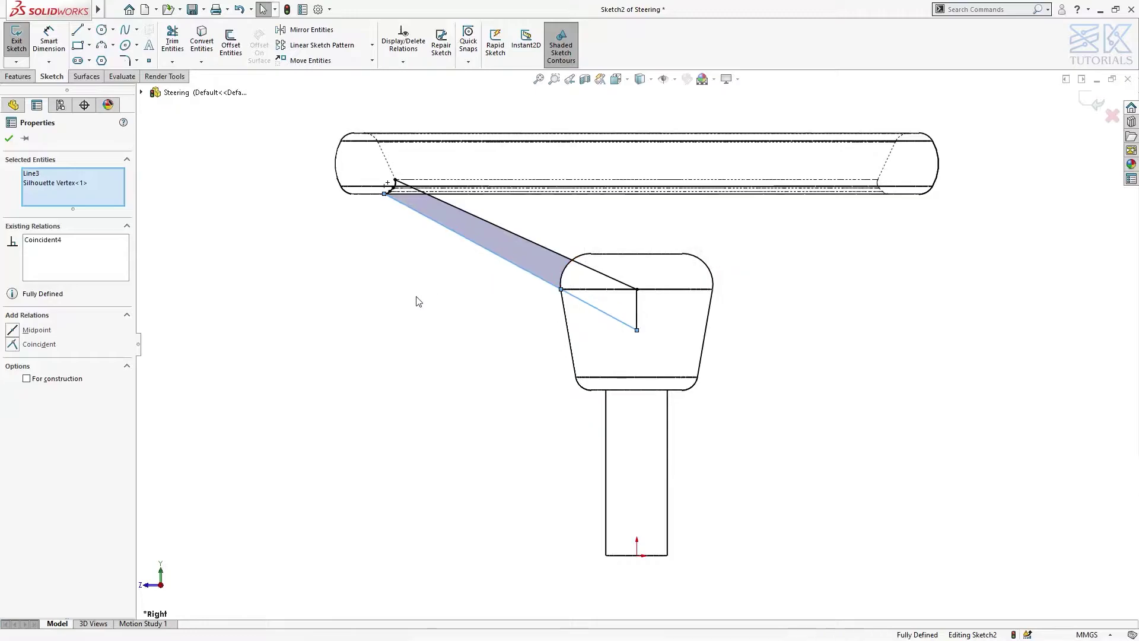
{"action": "left_click", "coordinate": [416, 300]}
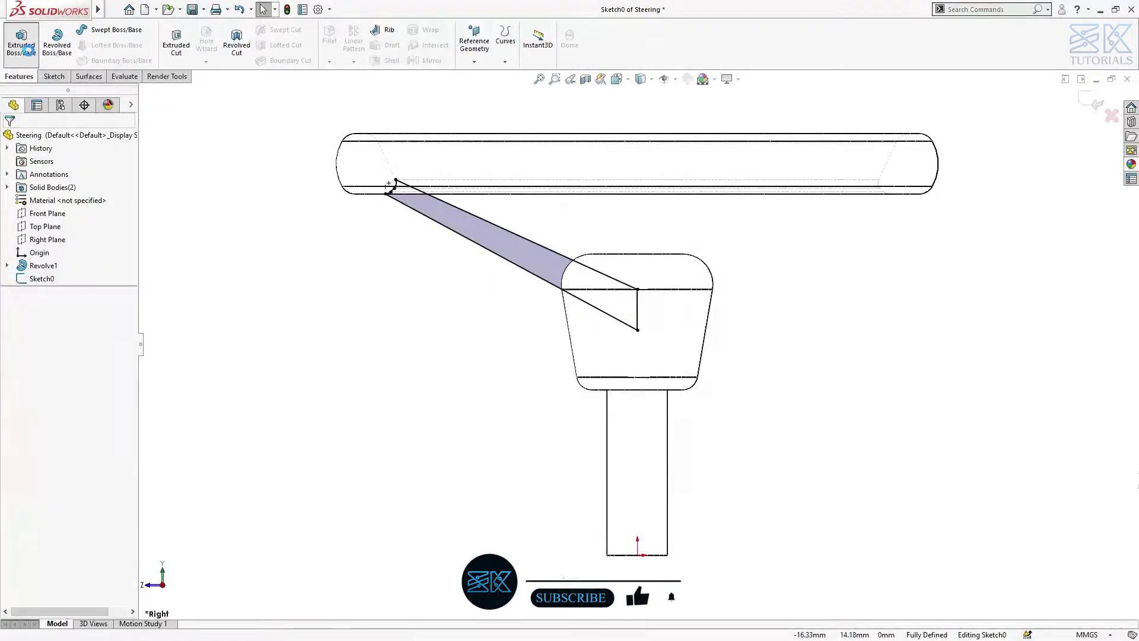
Extrude the spoke profile 2.5 mm using Mid Plane with merged result, and return to a shaded-with-edges isometric view
{"action": "left_click", "coordinate": [23, 48]}
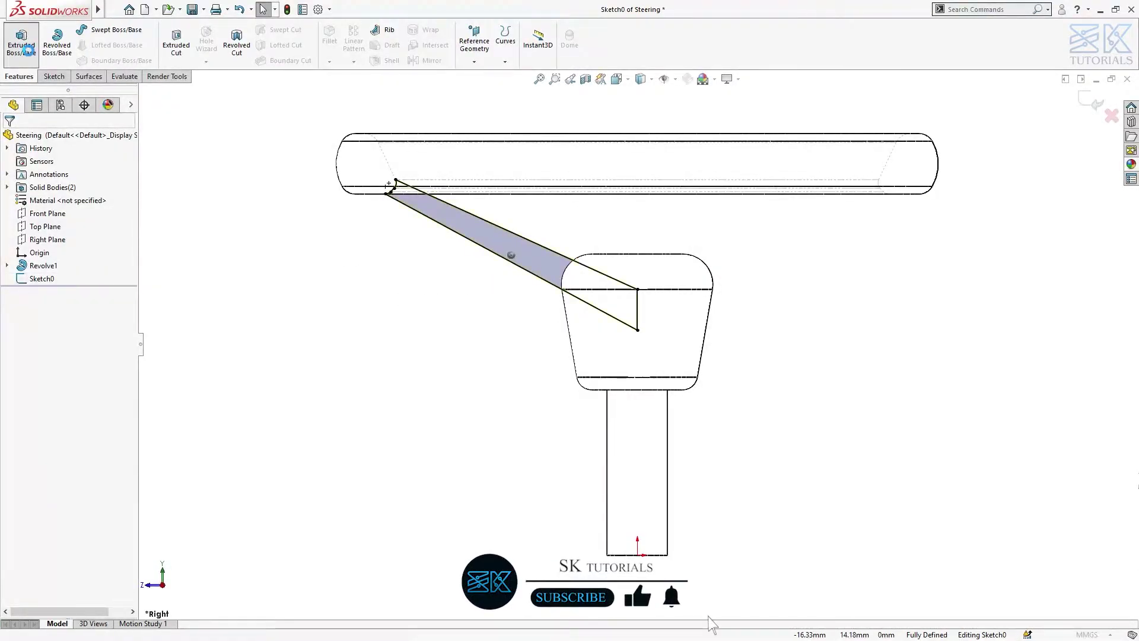
{"action": "left_click", "coordinate": [44, 210]}
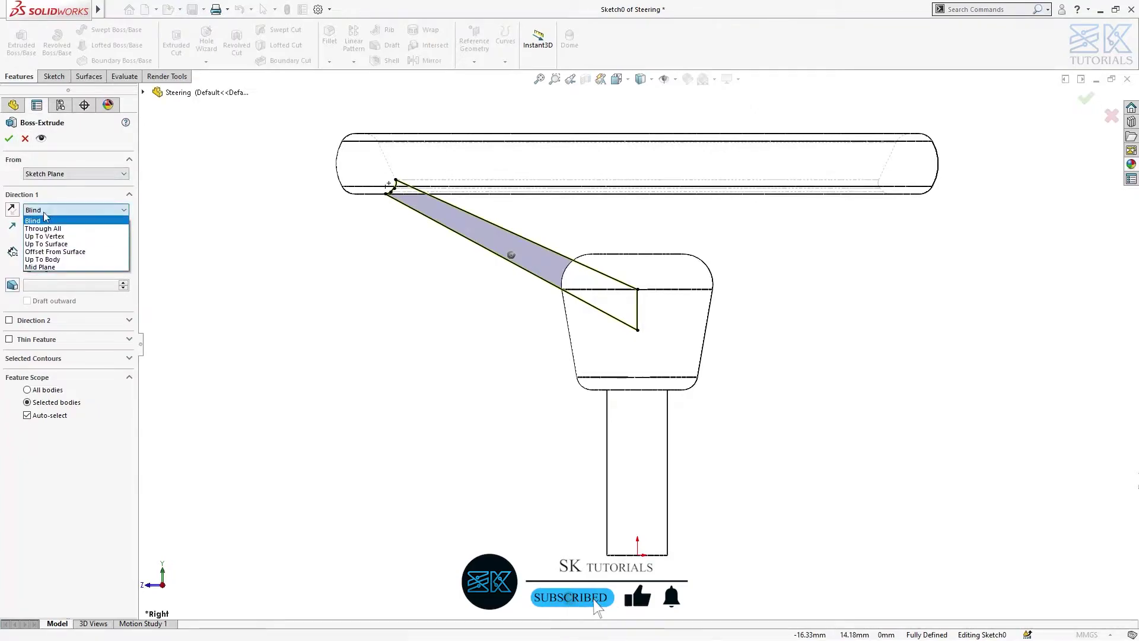
{"action": "left_click", "coordinate": [42, 267]}
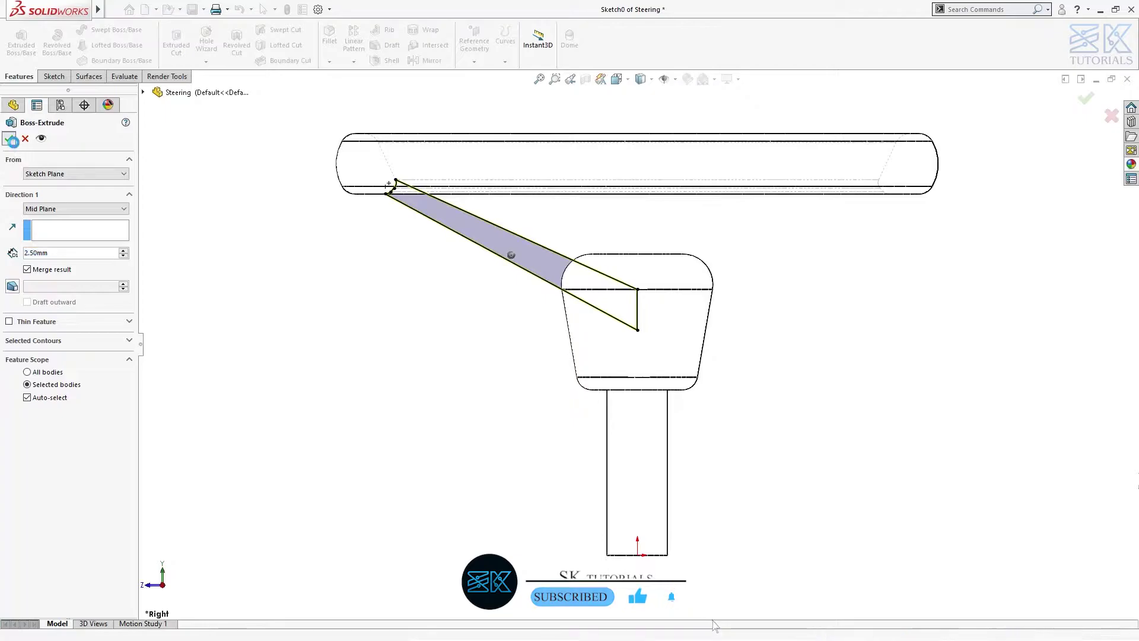
{"action": "left_click", "coordinate": [10, 140]}
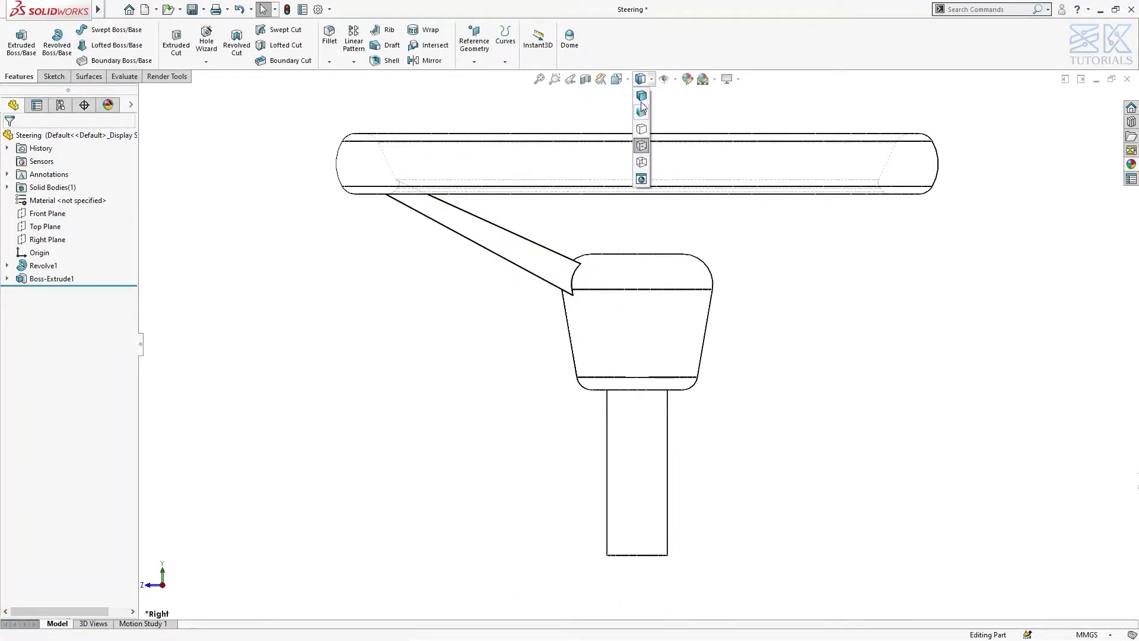
{"action": "left_click", "coordinate": [641, 109]}
{"action": "key", "text": "ctrl+7"}
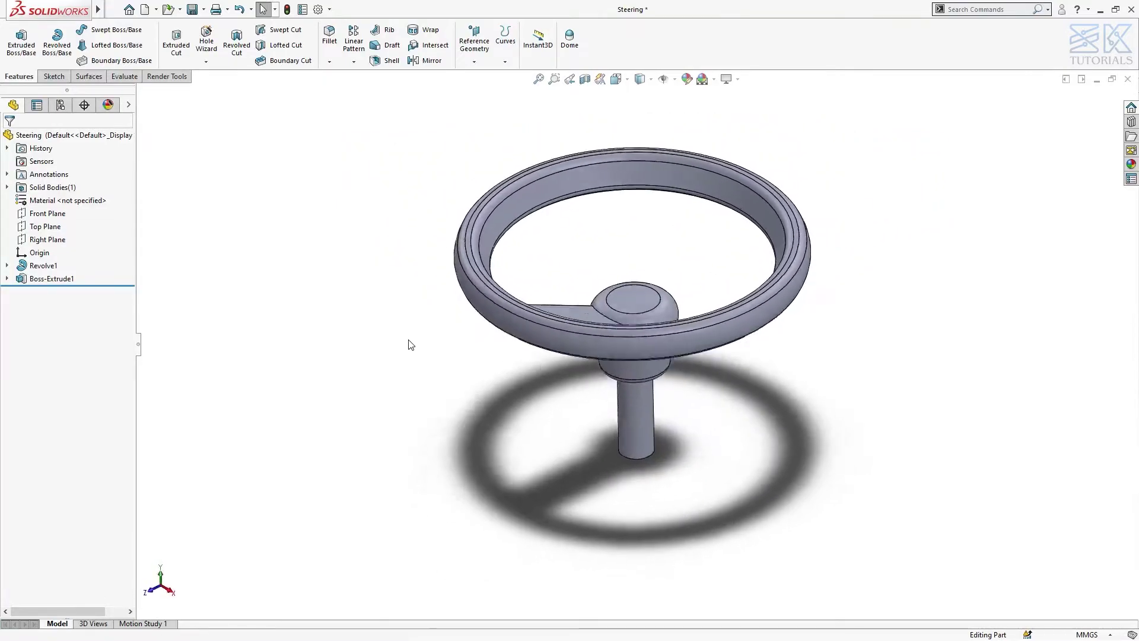
Create a circular pattern of the spoke with 3 equally spaced instances over 360 degrees about the rim's outer circular edge
{"action": "left_click", "coordinate": [353, 62]}
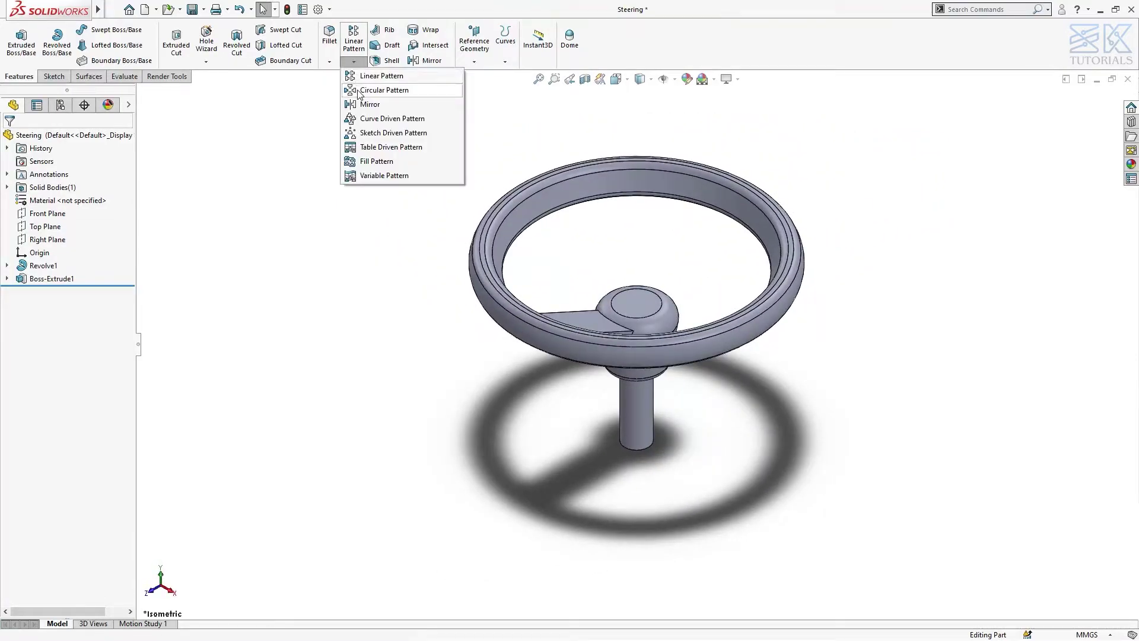
{"action": "left_click", "coordinate": [357, 89]}
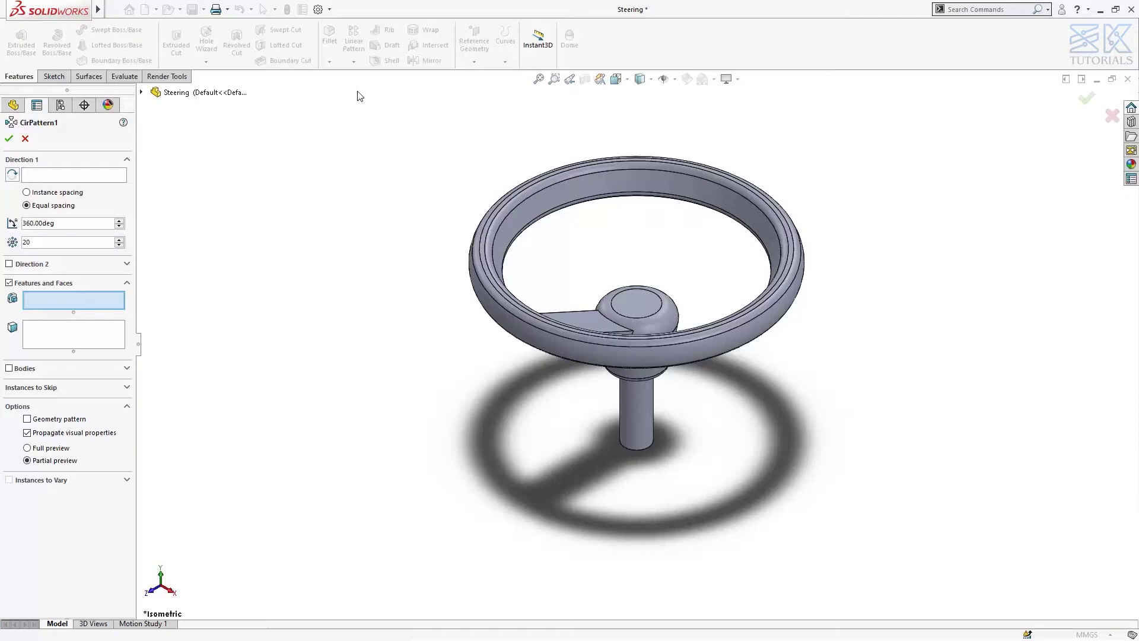
{"action": "left_click", "coordinate": [568, 316]}
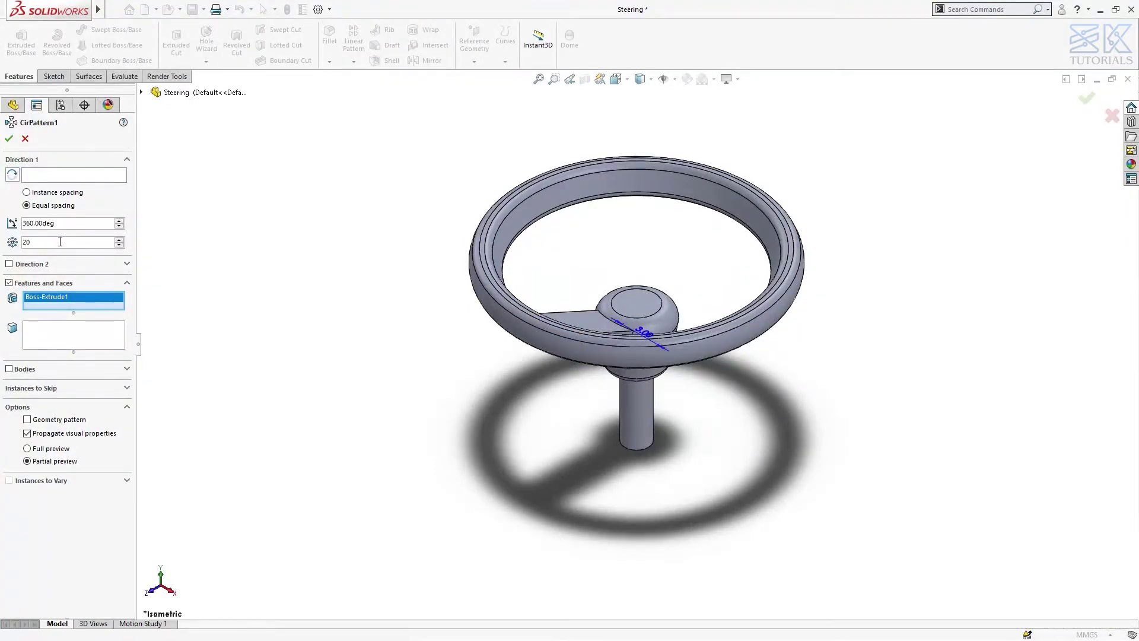
{"action": "type", "text": "3"}
{"action": "left_click", "coordinate": [67, 175]}
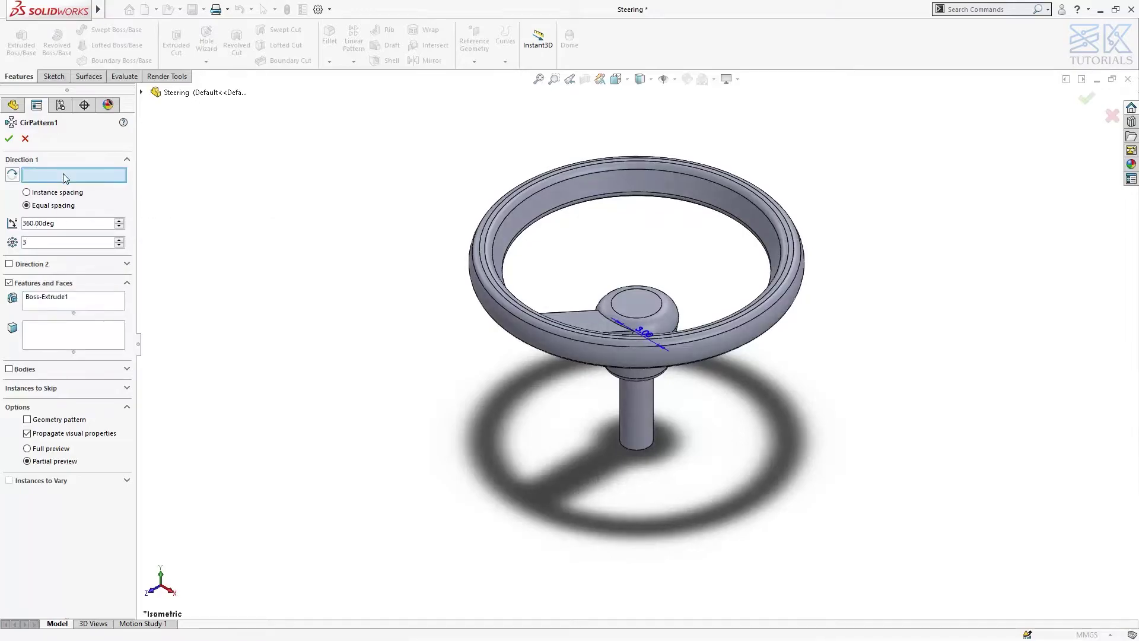
{"action": "left_click", "coordinate": [494, 301]}
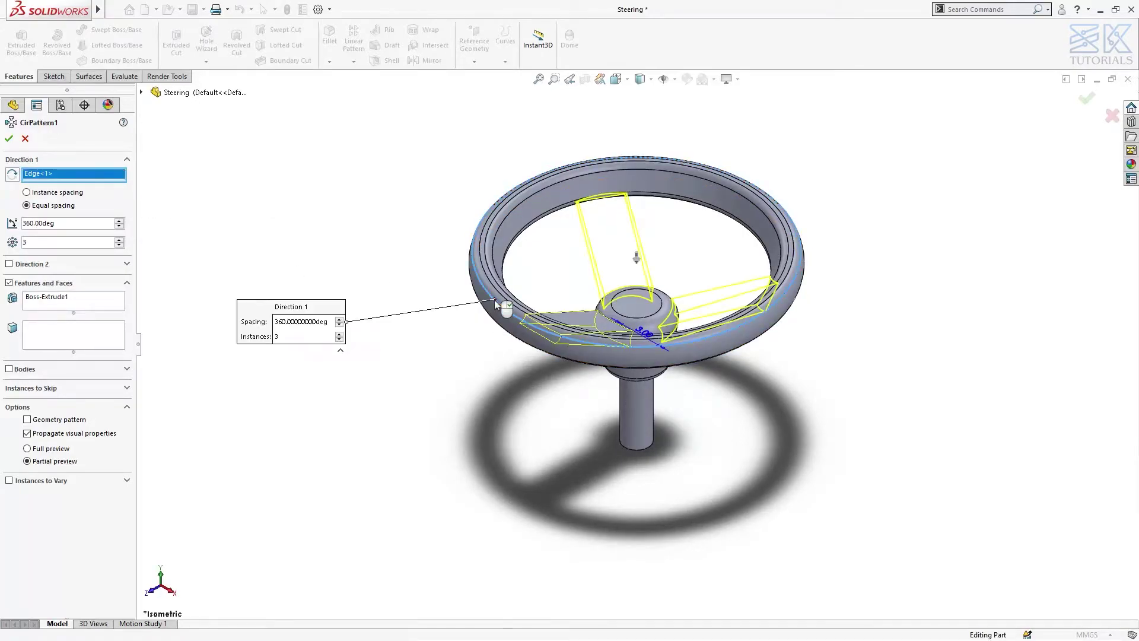
{"action": "right_click", "coordinate": [494, 302]}
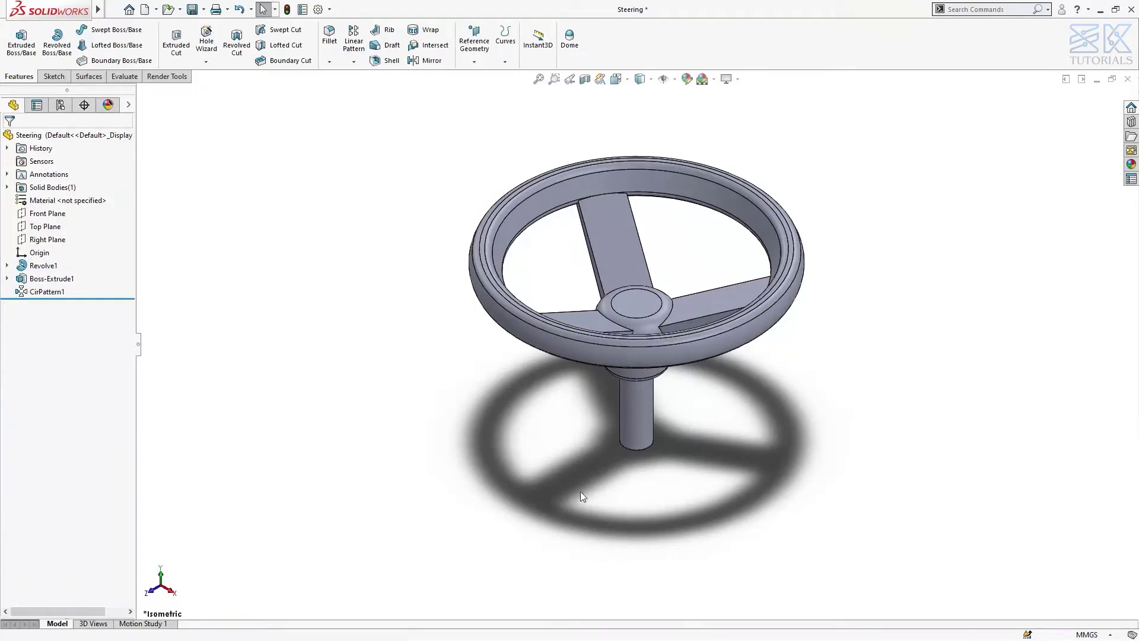
Start a sketch on the Top Plane and convert the outline of the shaft's bottom face into it
{"action": "left_click", "coordinate": [48, 226]}
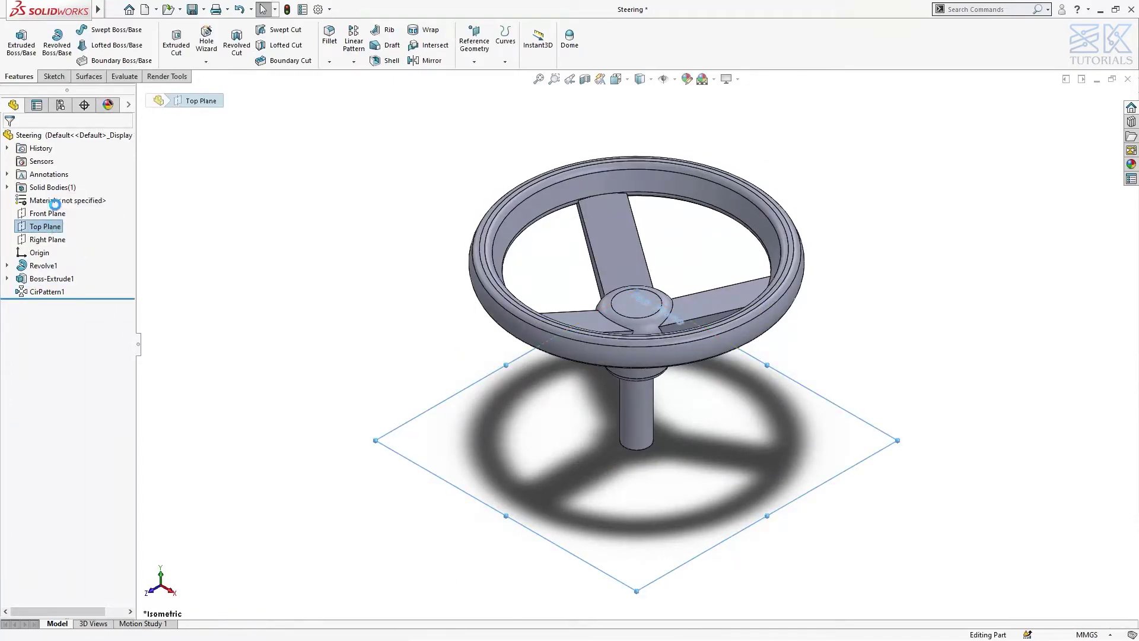
{"action": "left_click", "coordinate": [55, 205]}
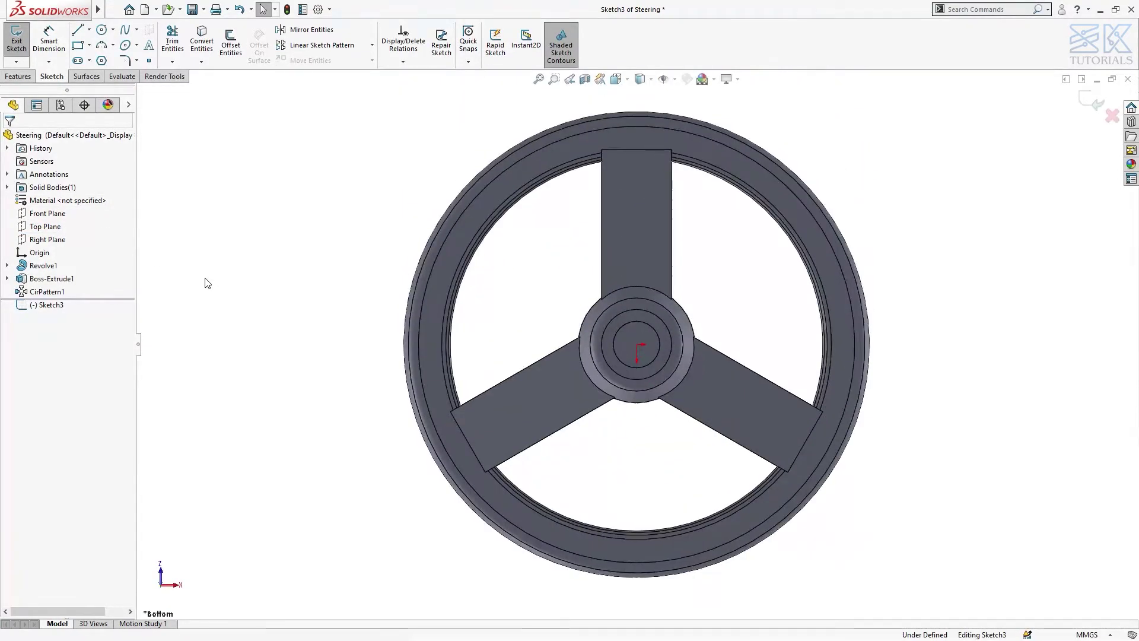
{"action": "left_click", "coordinate": [202, 41]}
{"action": "left_click", "coordinate": [627, 329]}
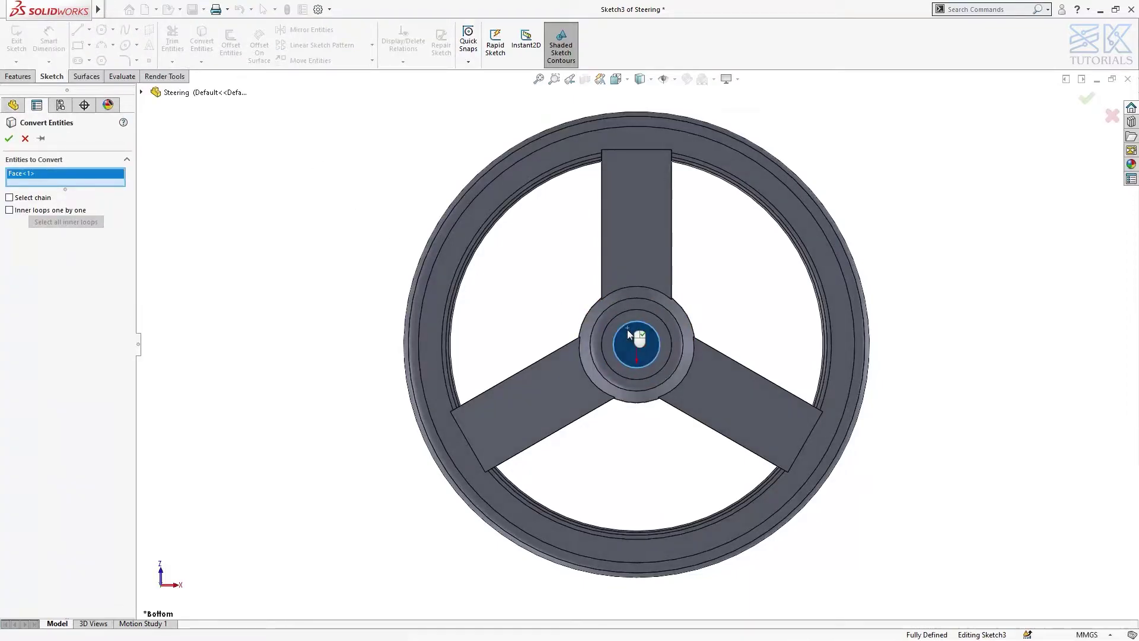
{"action": "key", "text": "Return"}
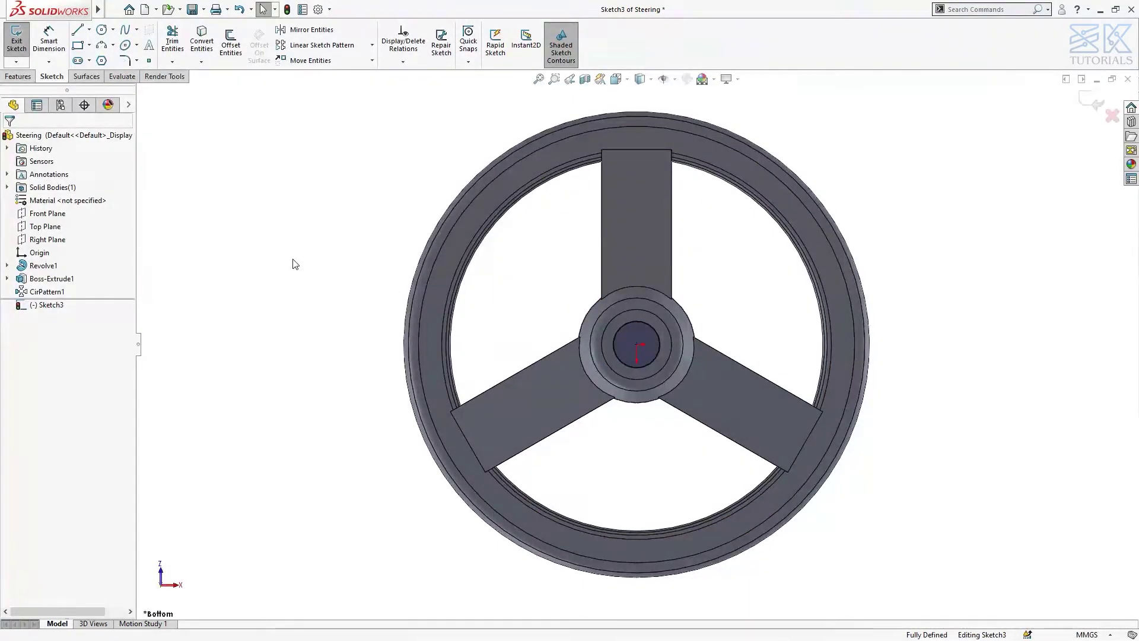
Sketch a horizontal line about 18.75 mm long through the shaft's centre, extending past the rim on one side
{"action": "key", "text": "l"}
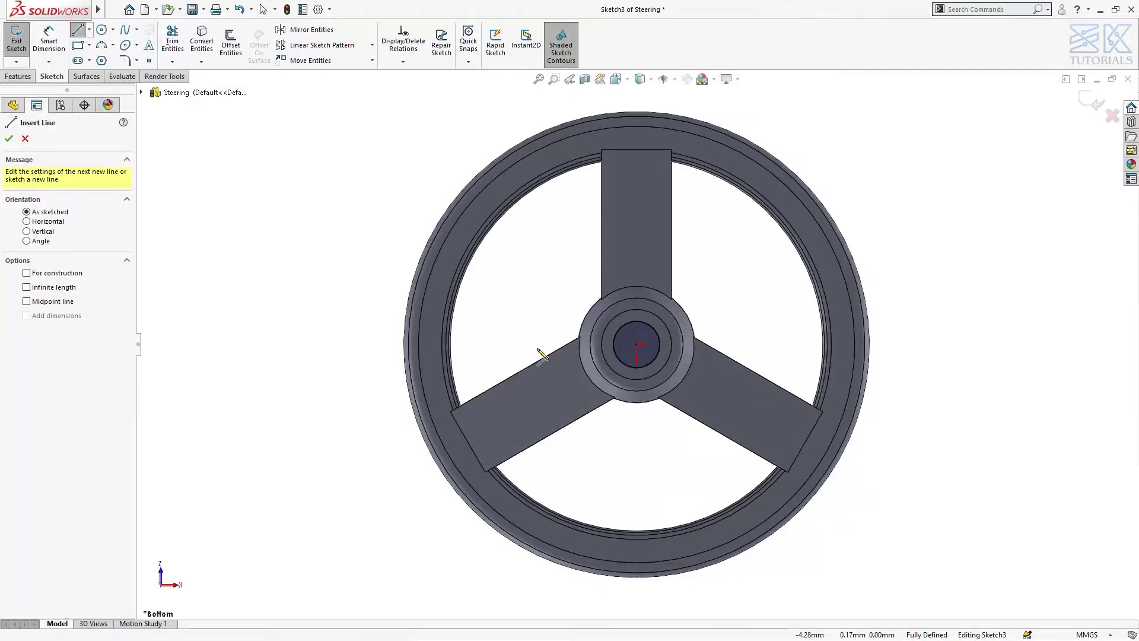
{"action": "left_click", "coordinate": [529, 344]}
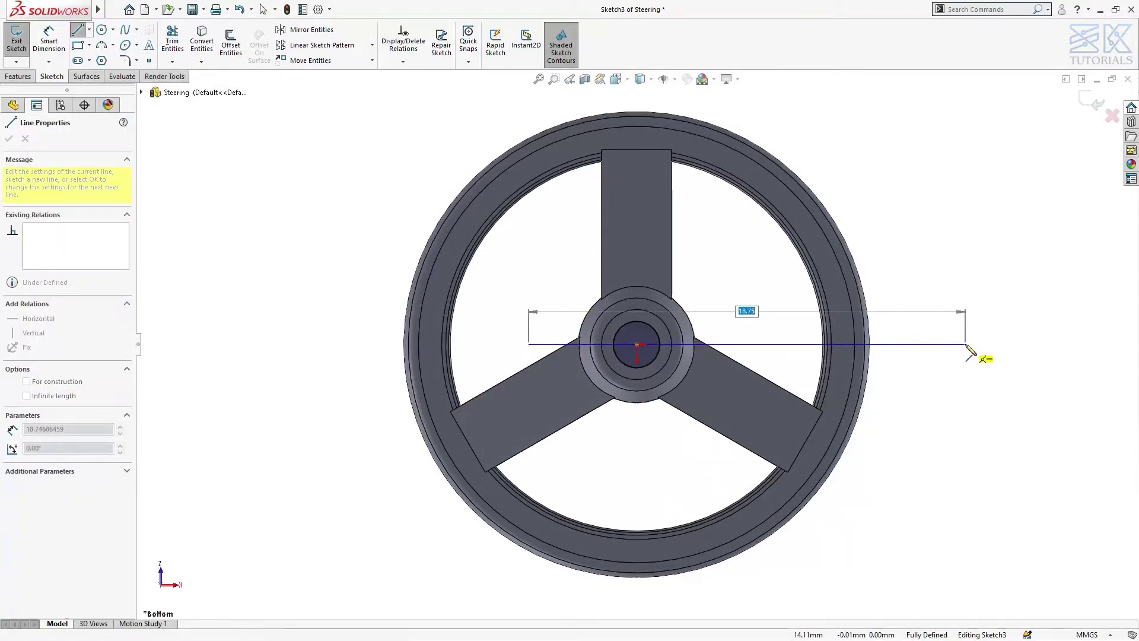
{"action": "left_click", "coordinate": [965, 344]}
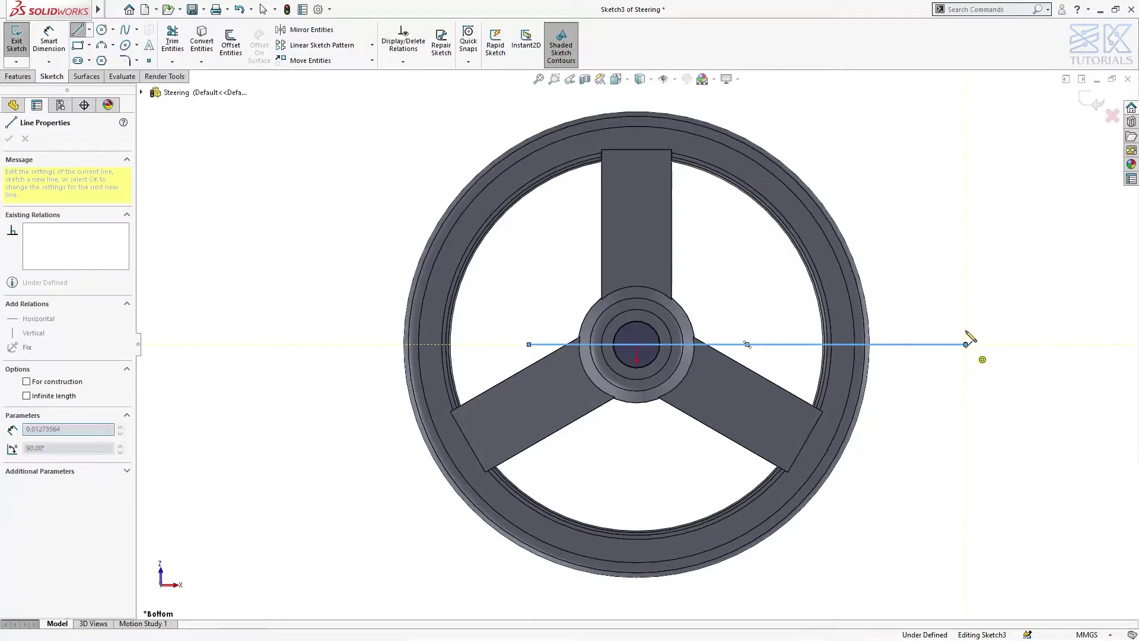
Sketch the stepped upper outline above the line, with a notch about 6.4 mm long and 0.6 mm deep, closed by an arc
{"action": "left_click", "coordinate": [965, 302]}
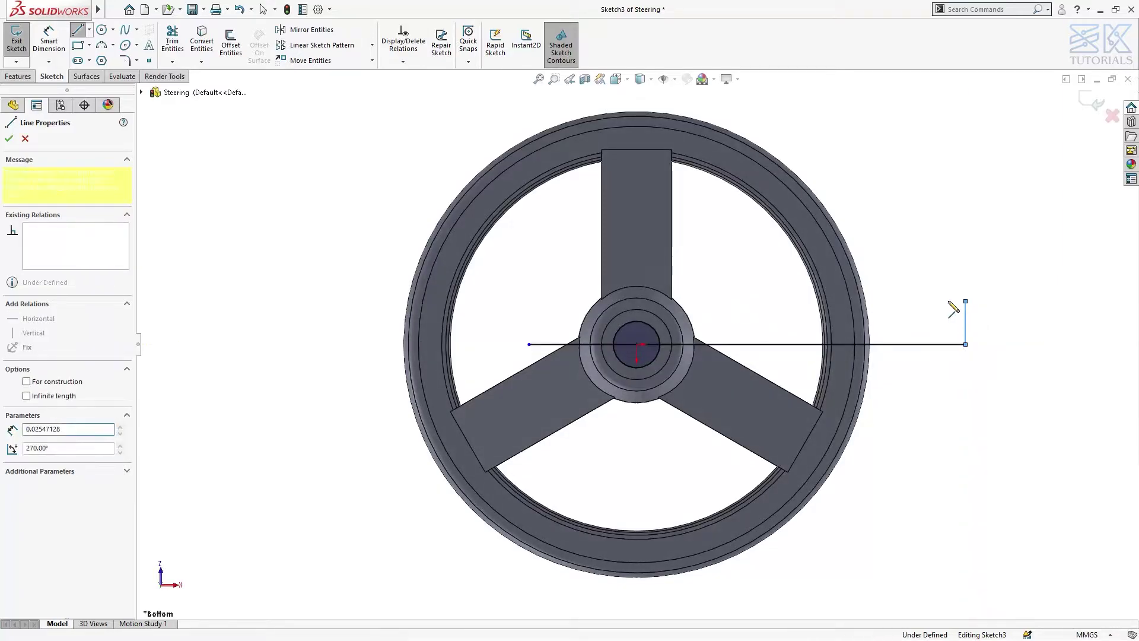
{"action": "left_click", "coordinate": [919, 301]}
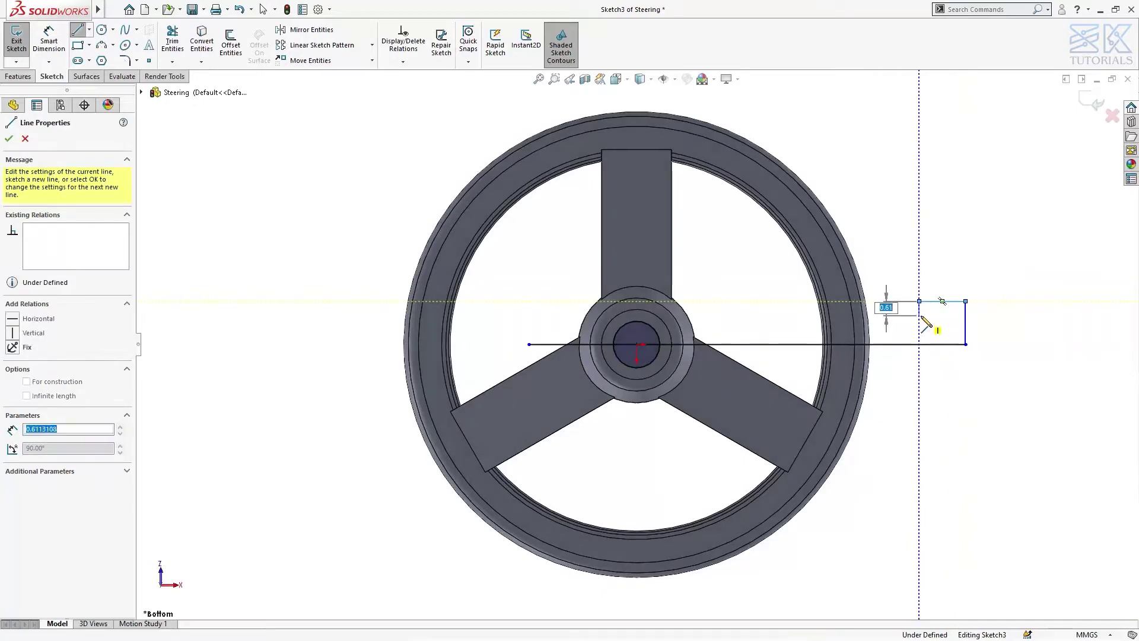
{"action": "left_click", "coordinate": [919, 315]}
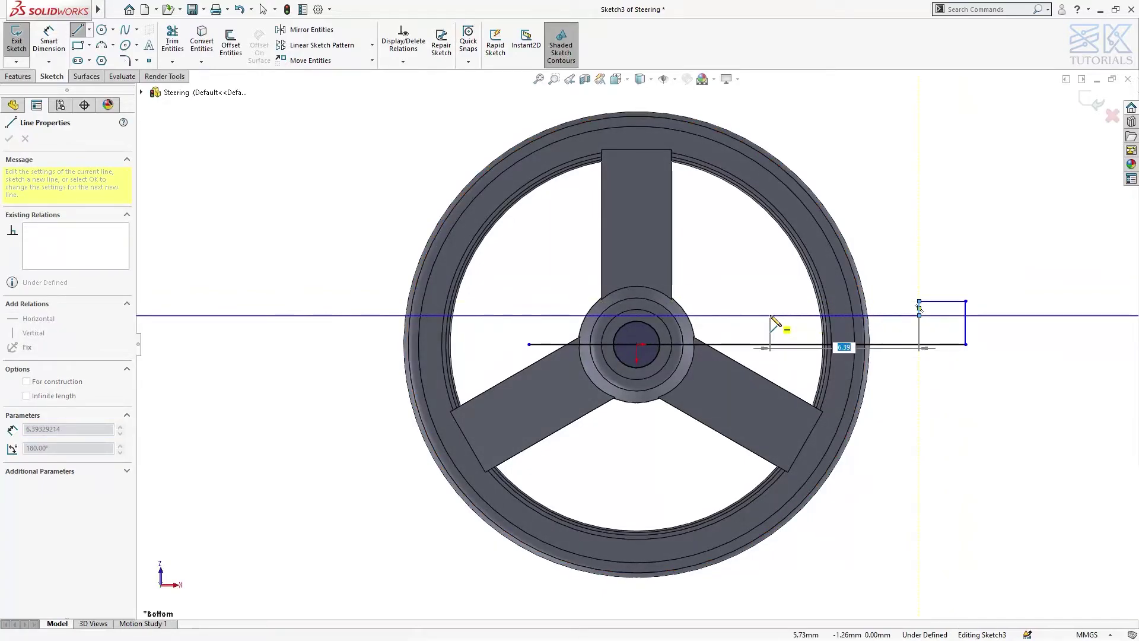
{"action": "left_click", "coordinate": [770, 315]}
{"action": "left_click", "coordinate": [770, 301]}
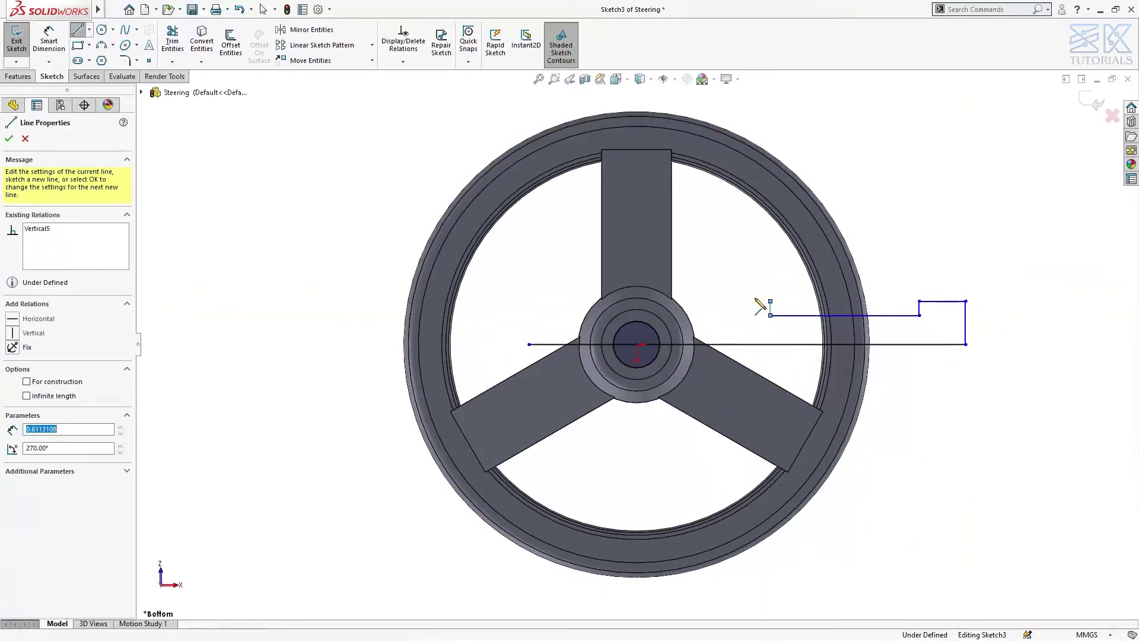
{"action": "left_click", "coordinate": [574, 302]}
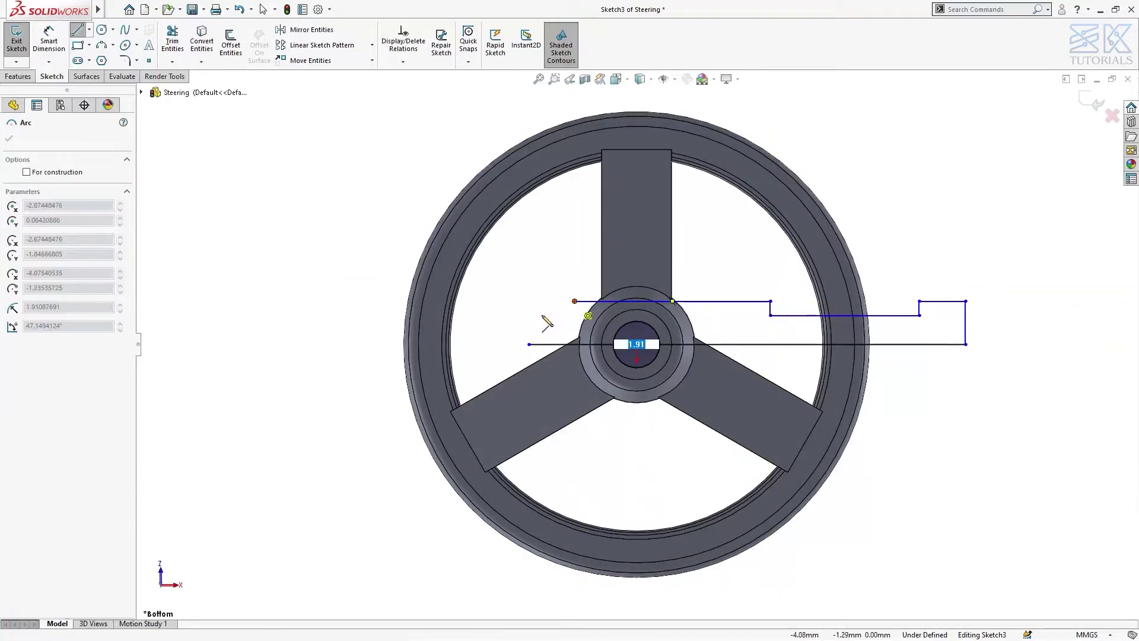
{"action": "left_click", "coordinate": [529, 344]}
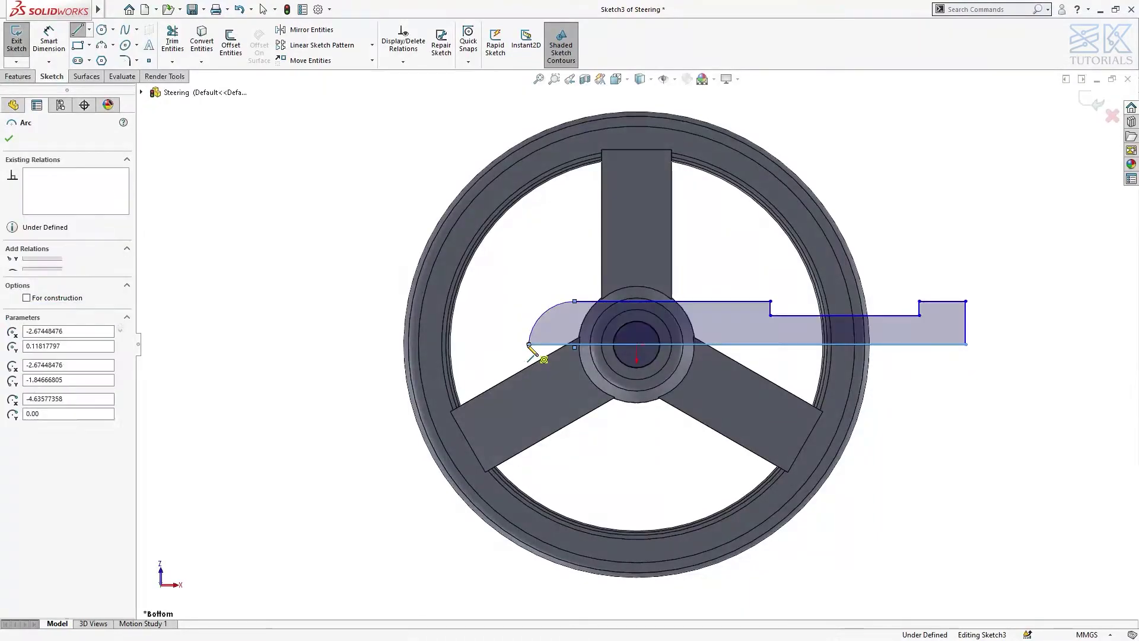
{"action": "key", "text": "Escape"}
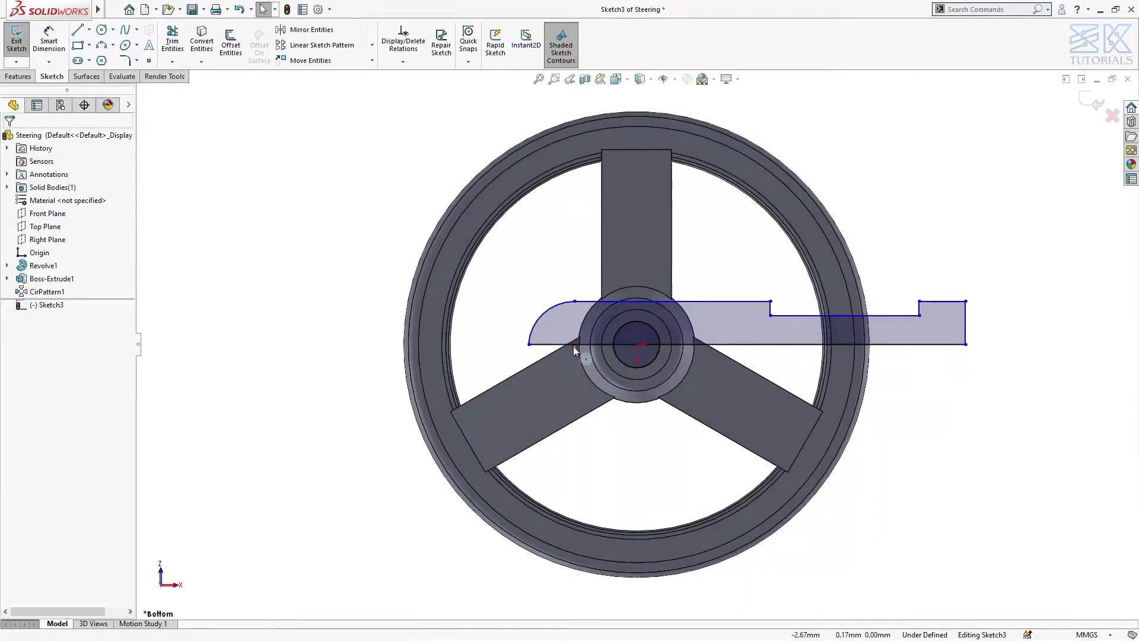
Make the arc's centre point coincident with the horizontal base line
{"action": "left_click", "coordinate": [574, 347]}
{"action": "left_click", "coordinate": [550, 344]}
{"action": "left_click", "coordinate": [574, 346], "text": "ctrl"}
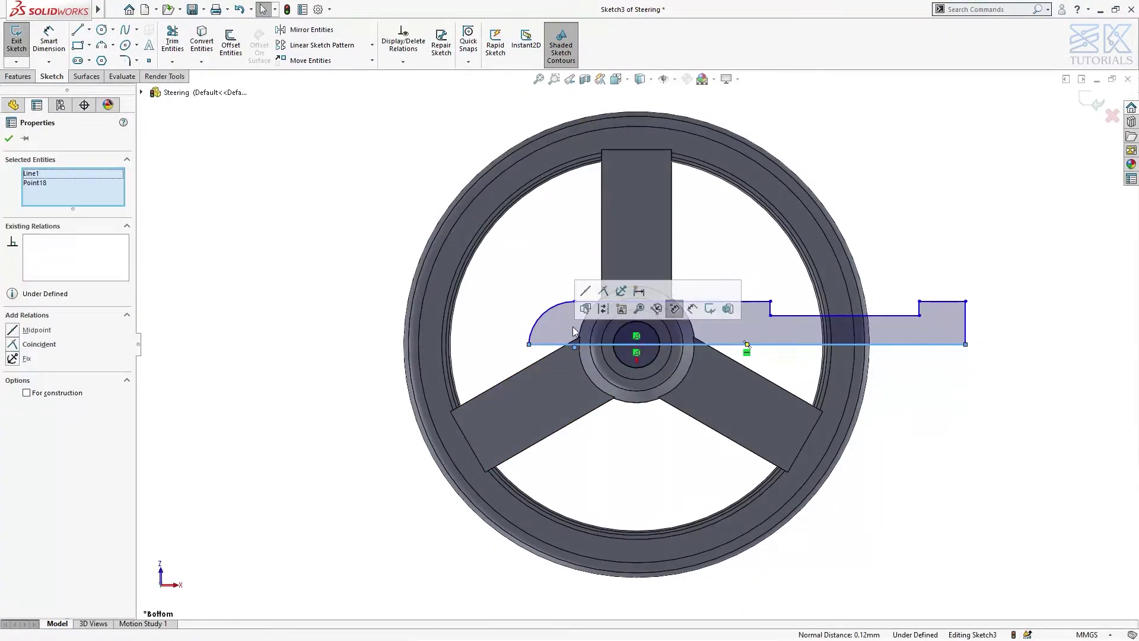
{"action": "left_click", "coordinate": [585, 290]}
{"action": "left_click", "coordinate": [573, 272]}
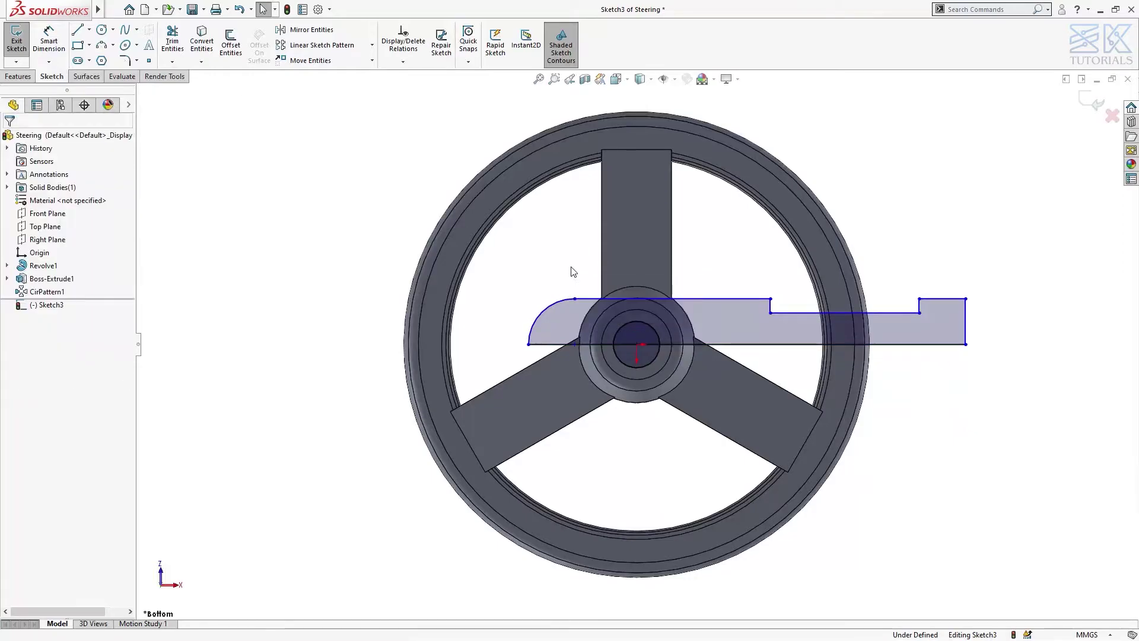
Convert the horizontal base line of the half profile to construction geometry
{"action": "left_click", "coordinate": [973, 325]}
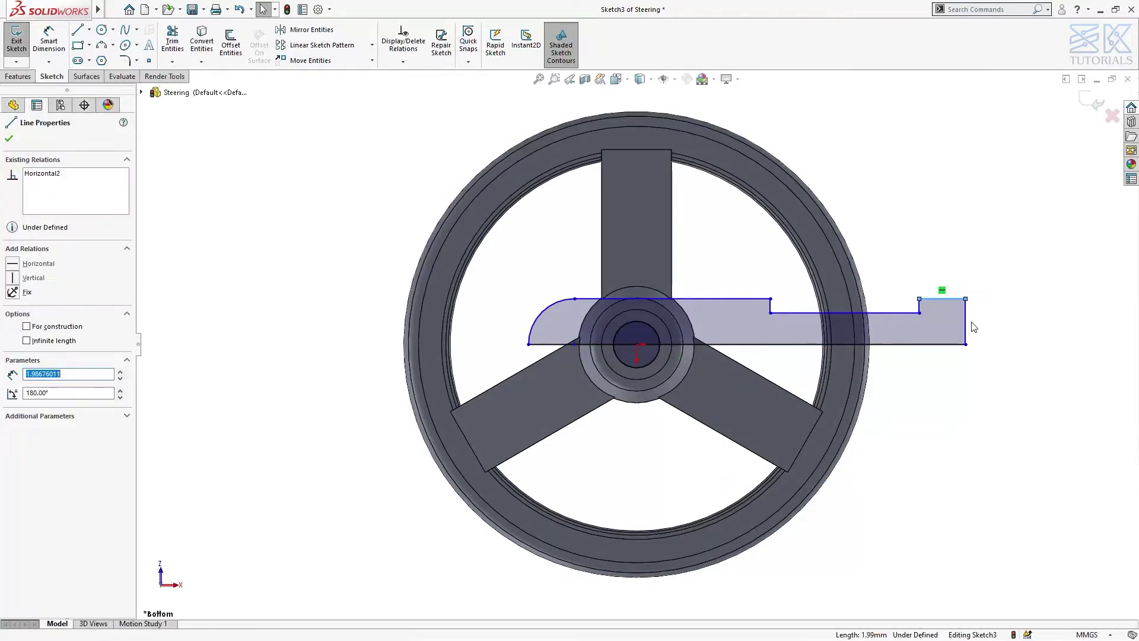
{"action": "left_click", "coordinate": [943, 362]}
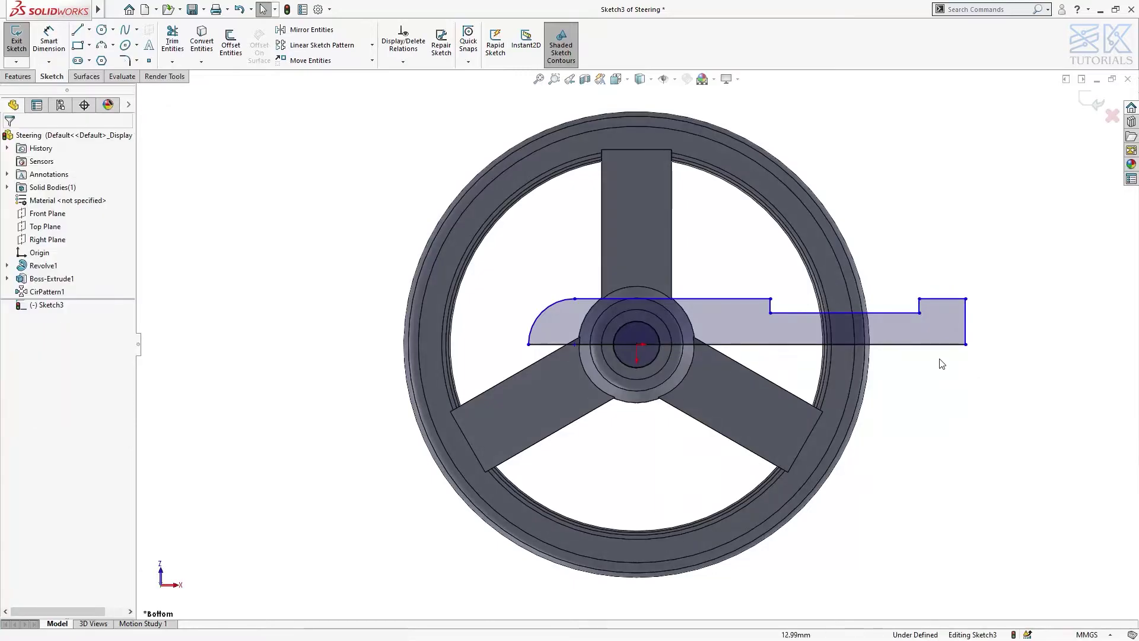
{"action": "left_click", "coordinate": [937, 346]}
{"action": "left_click", "coordinate": [970, 309]}
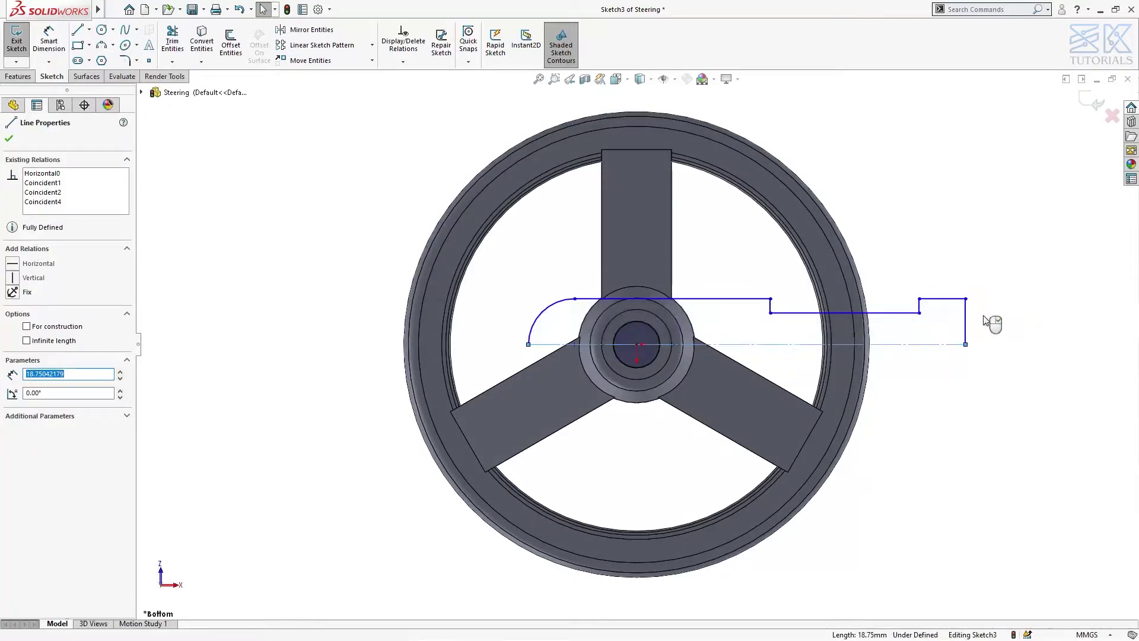
{"action": "left_click", "coordinate": [978, 400]}
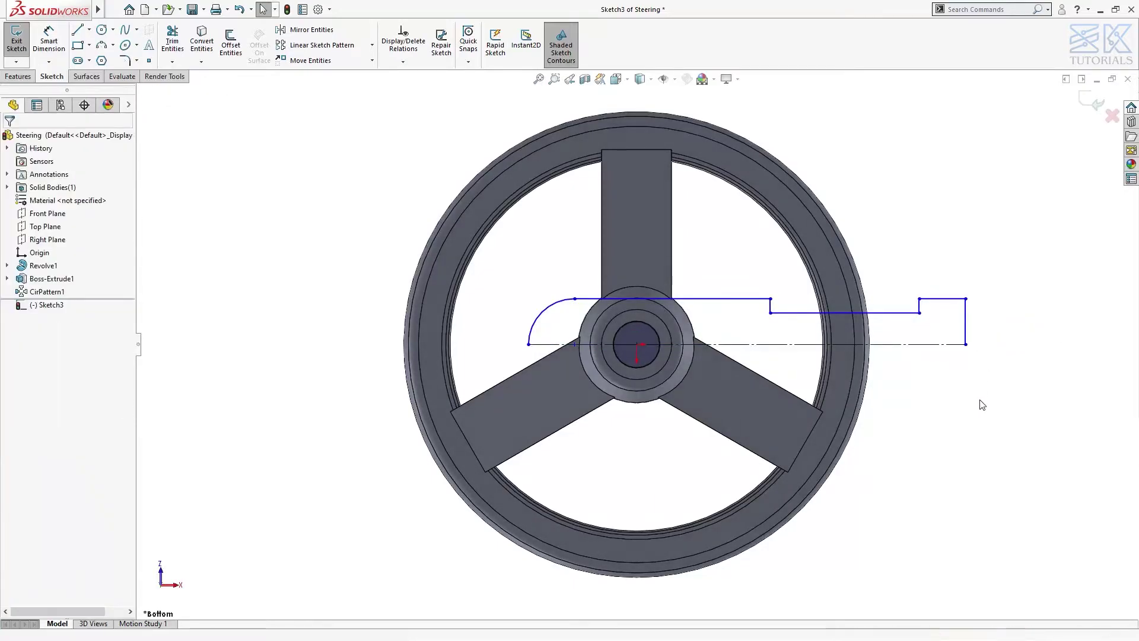
Mirror the half profile about the construction line and move the arc's centre onto the origin
{"action": "left_click", "coordinate": [306, 29]}
{"action": "left_click_drag", "start_coordinate": [803, 352], "coordinate": [981, 349]}
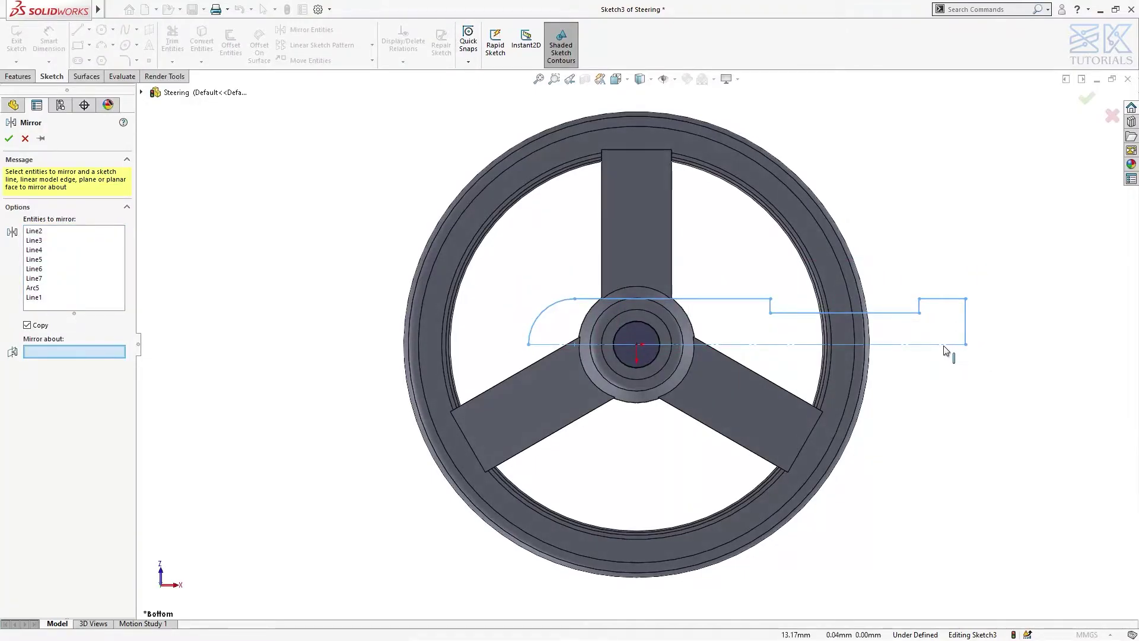
{"action": "left_click", "coordinate": [944, 346]}
{"action": "right_click", "coordinate": [944, 346]}
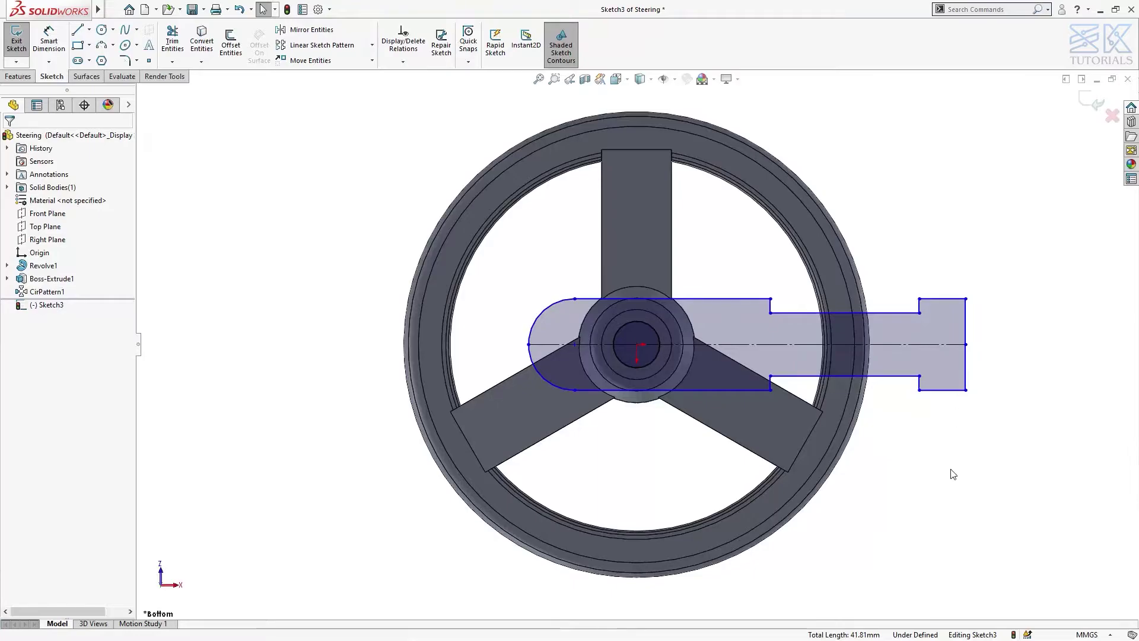
{"action": "left_click_drag", "start_coordinate": [574, 343], "coordinate": [635, 346]}
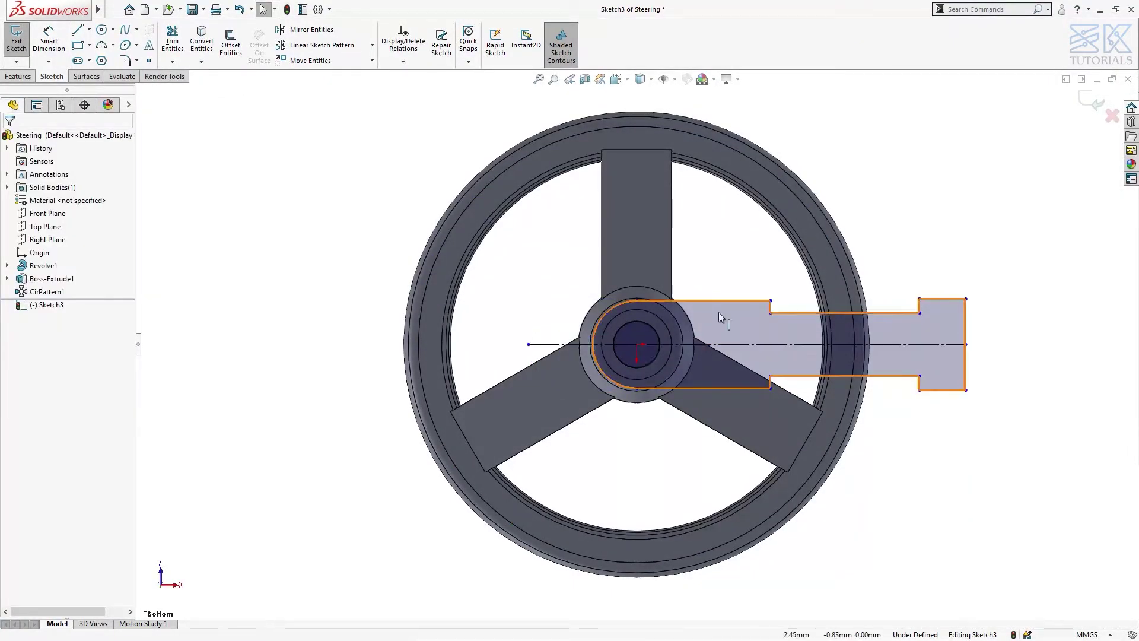
Dimension the small block at the profile's outer end as 2 mm high and 2 mm long
{"action": "key", "text": "d"}
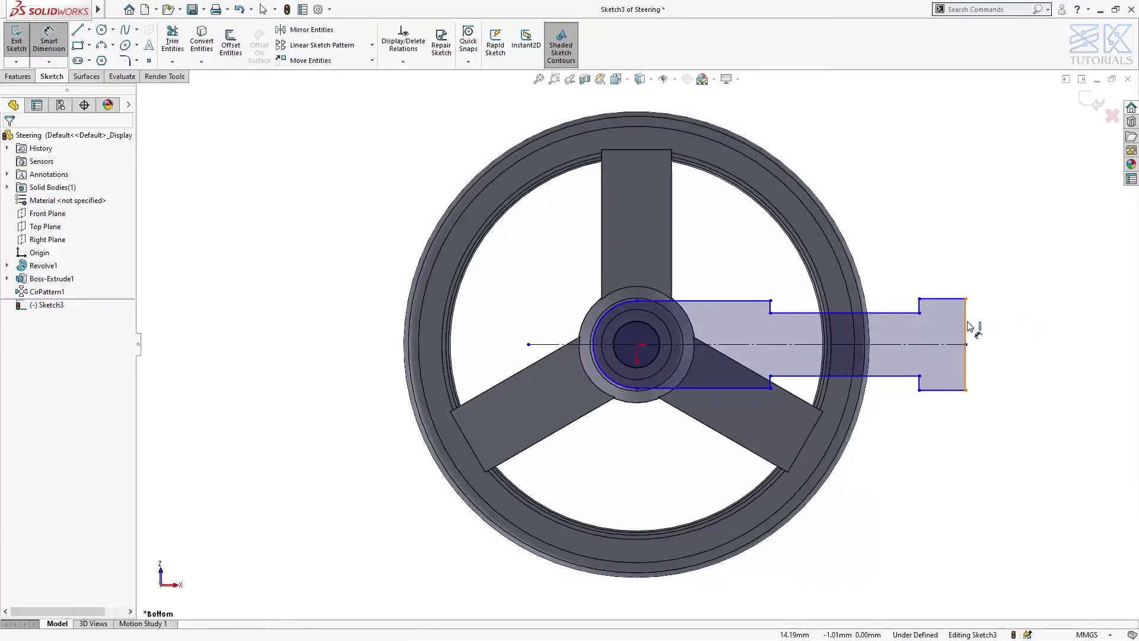
{"action": "left_click", "coordinate": [967, 325]}
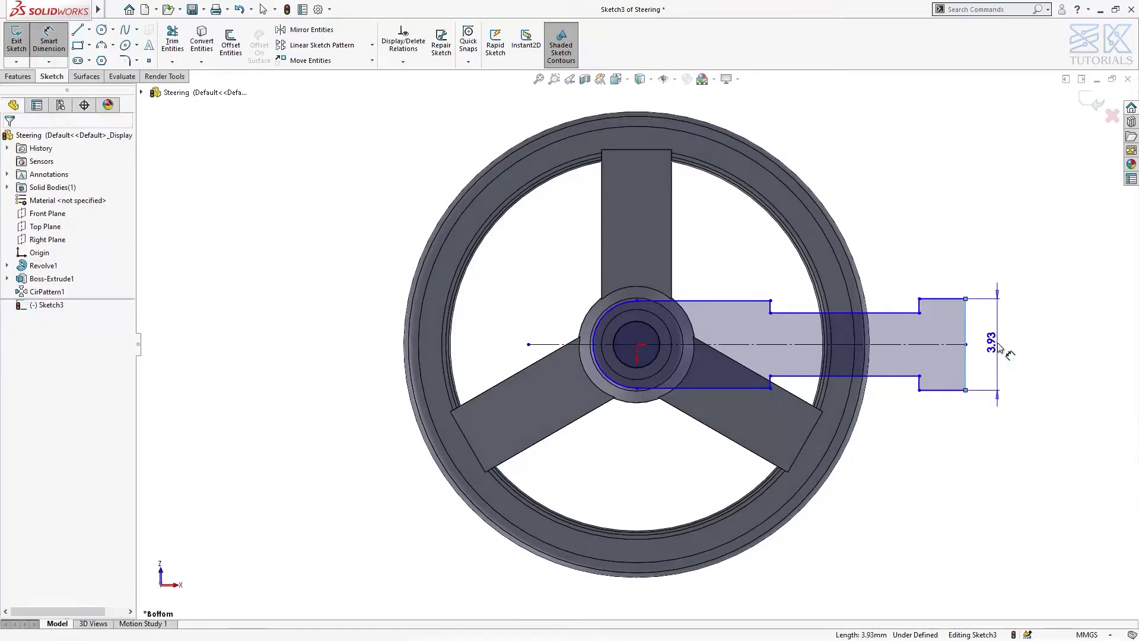
{"action": "left_click", "coordinate": [1000, 349]}
{"action": "type", "text": "2"}
{"action": "key", "text": "Return"}
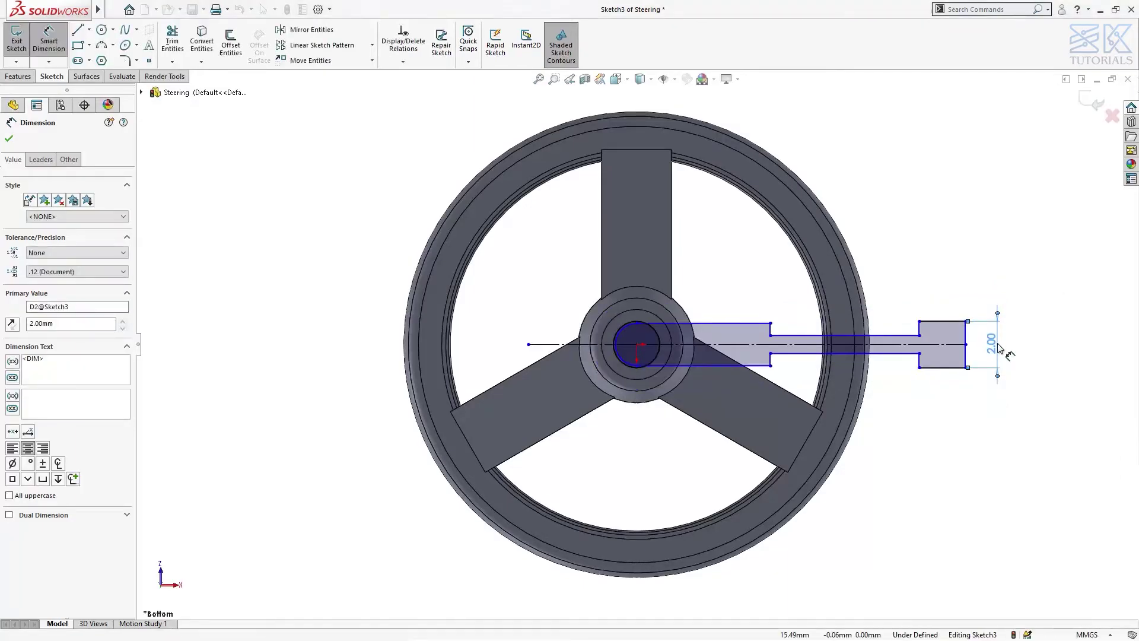
{"action": "left_click", "coordinate": [942, 320]}
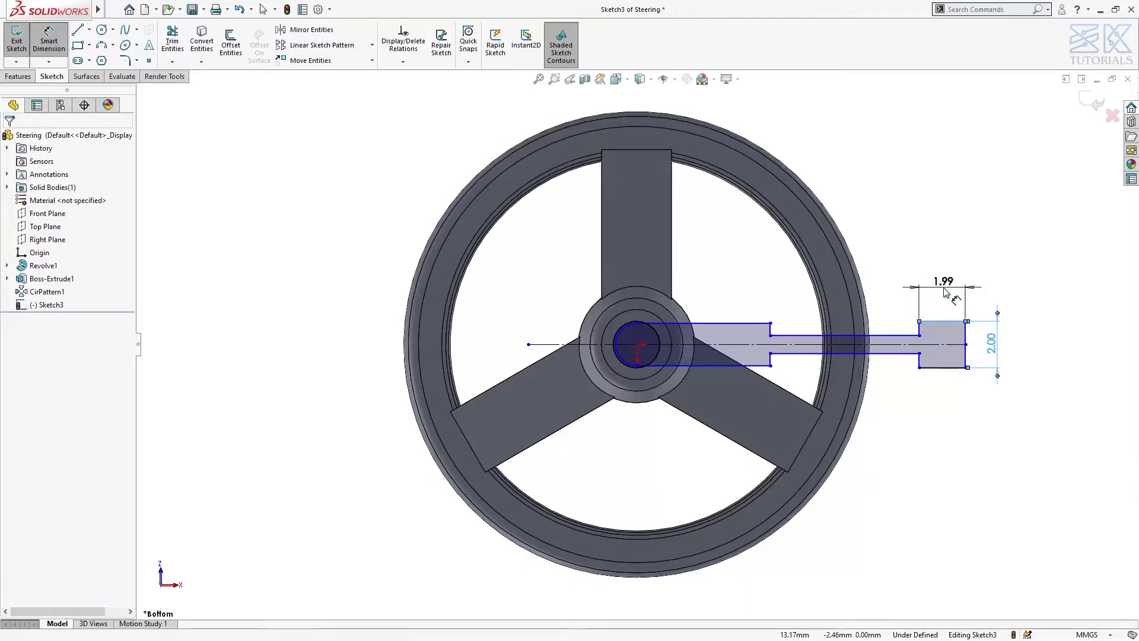
{"action": "left_click", "coordinate": [944, 288]}
{"action": "key", "text": "Return"}
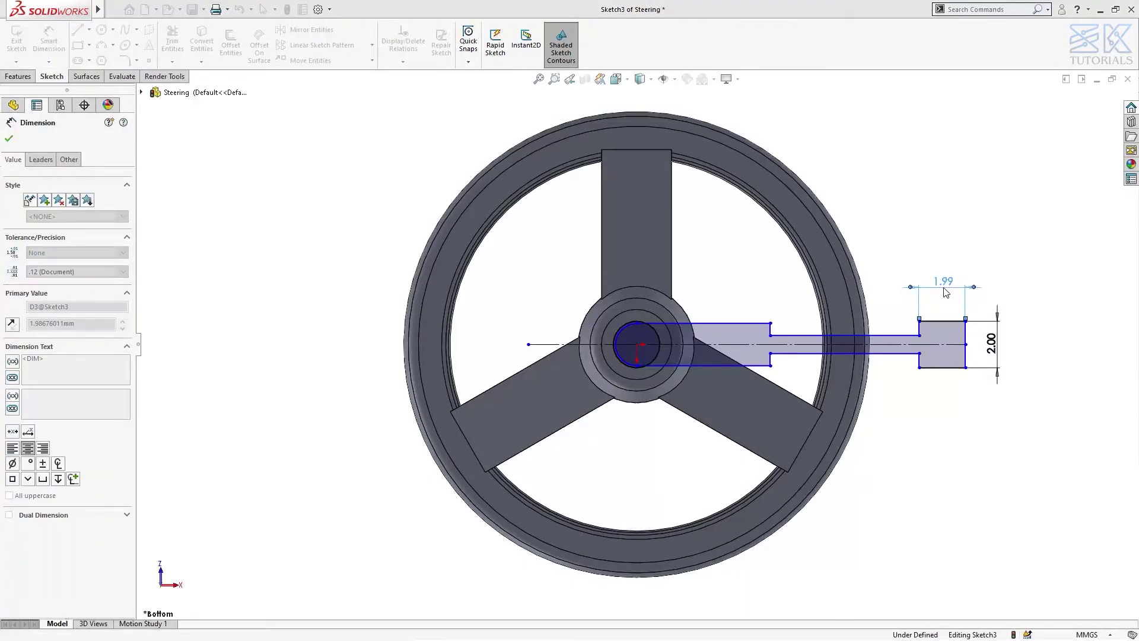
Dimension the distance between the two edges of the narrow neck as 1.5 mm
{"action": "left_click", "coordinate": [897, 337]}
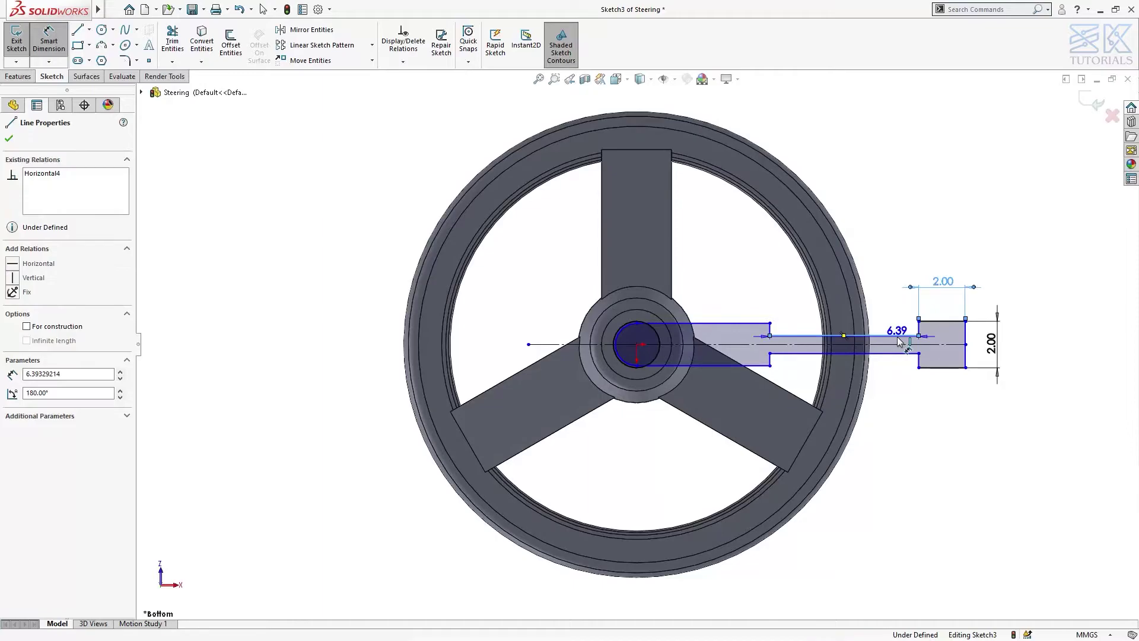
{"action": "left_click", "coordinate": [897, 354]}
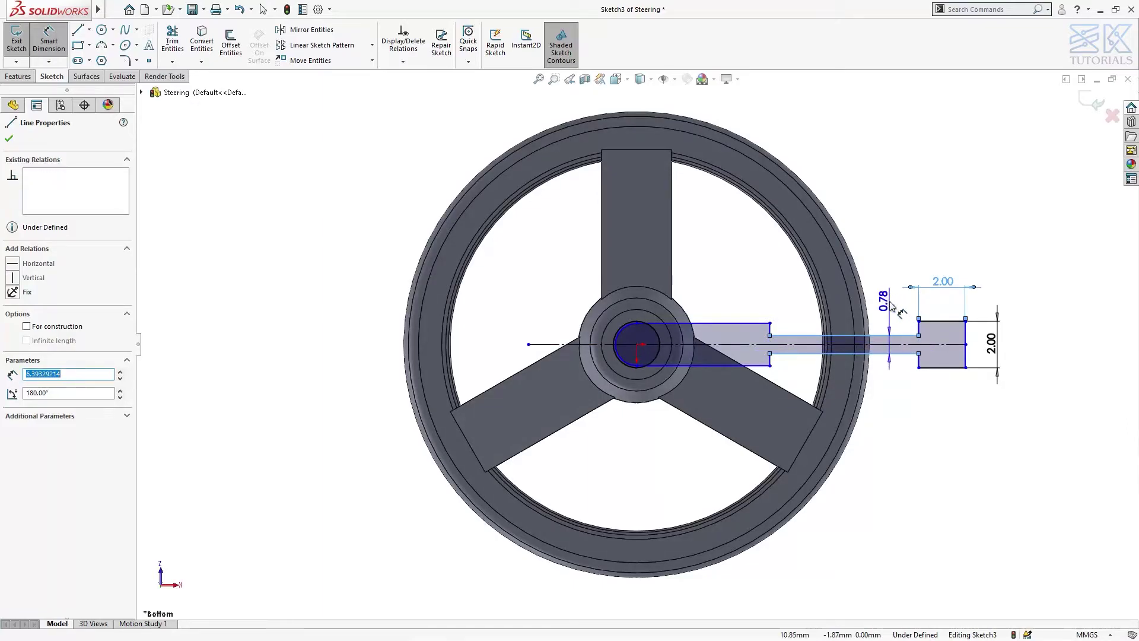
{"action": "left_click", "coordinate": [891, 306]}
{"action": "type", "text": "1.5"}
{"action": "key", "text": "Return"}
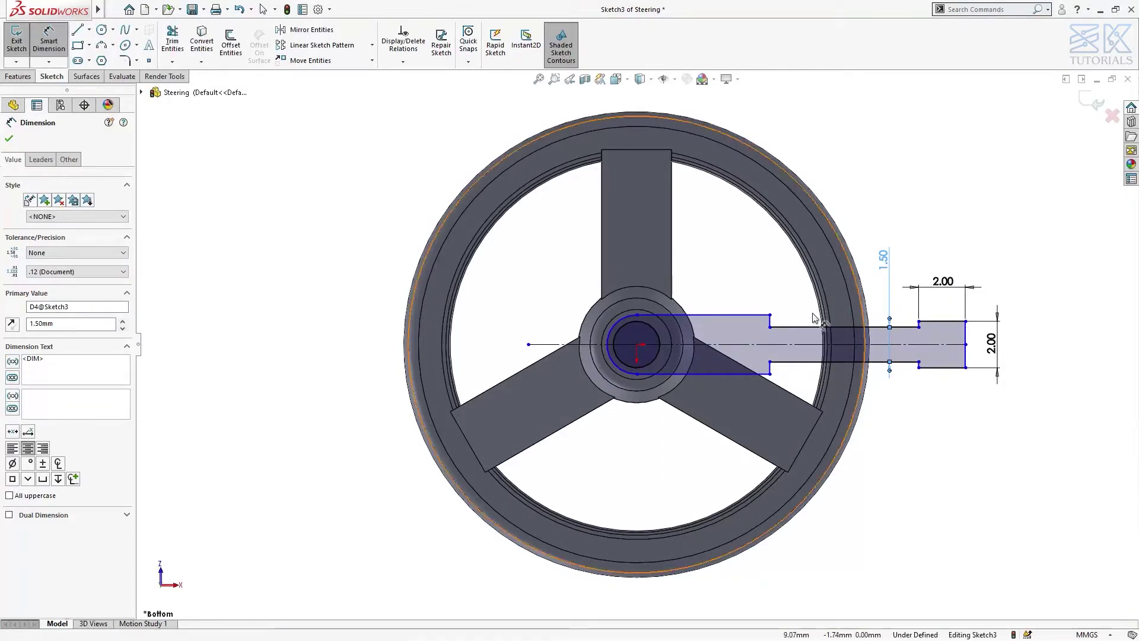
Dimension the rounded body as 4 mm high and 7 mm long from the arc's outermost point to the shoulder
{"action": "left_click", "coordinate": [698, 373]}
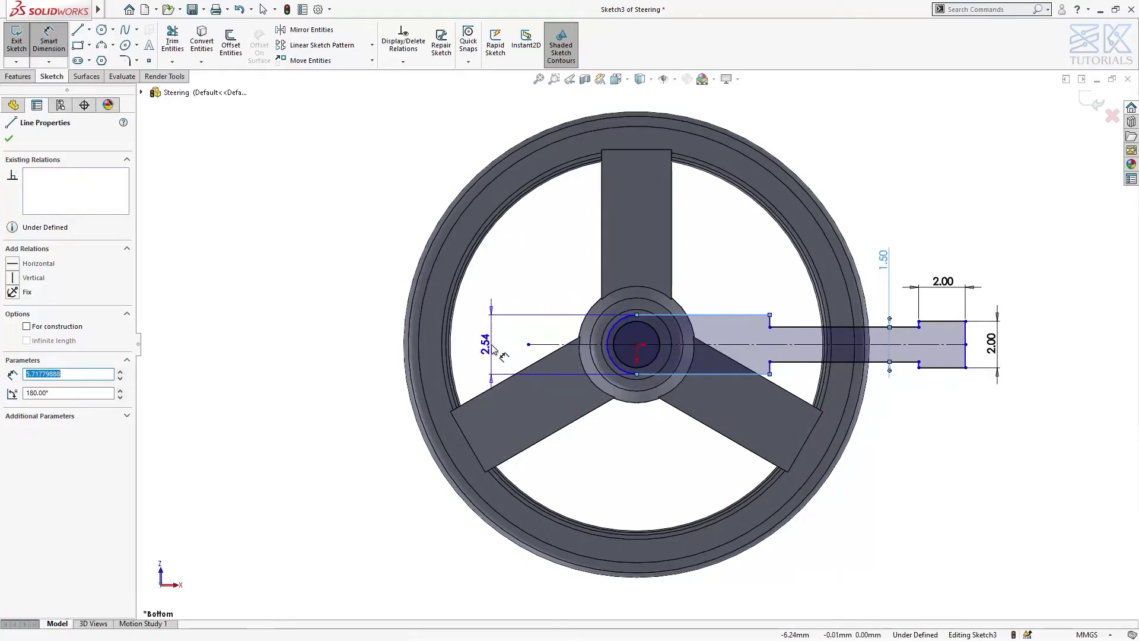
{"action": "left_click", "coordinate": [492, 349]}
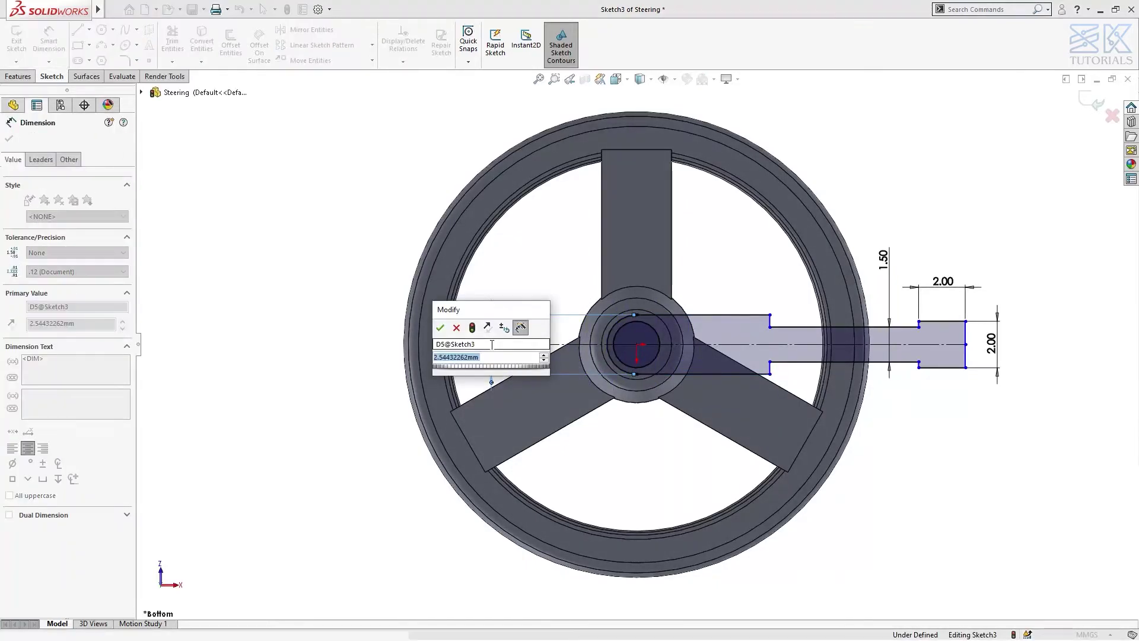
{"action": "key", "text": "Return"}
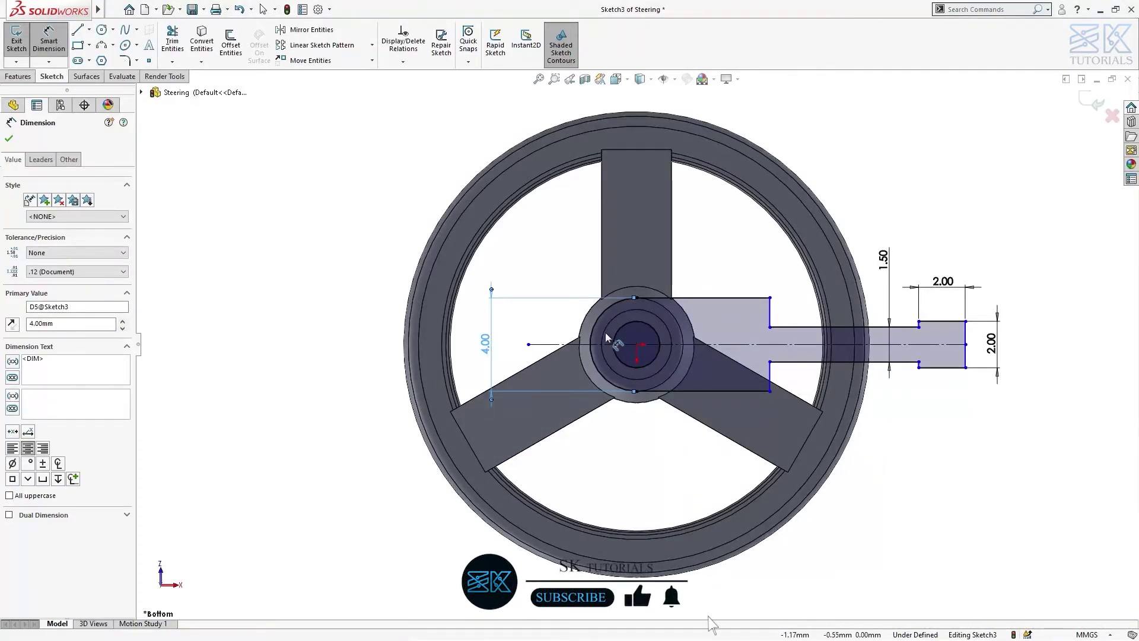
{"action": "left_click", "coordinate": [590, 344]}
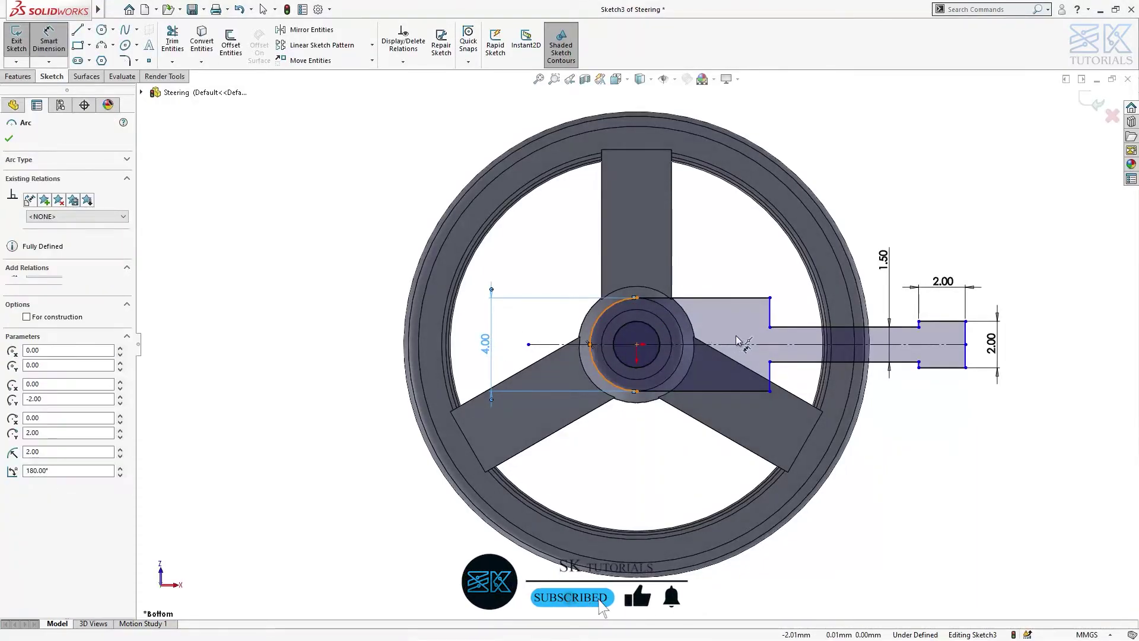
{"action": "left_click", "coordinate": [699, 260]}
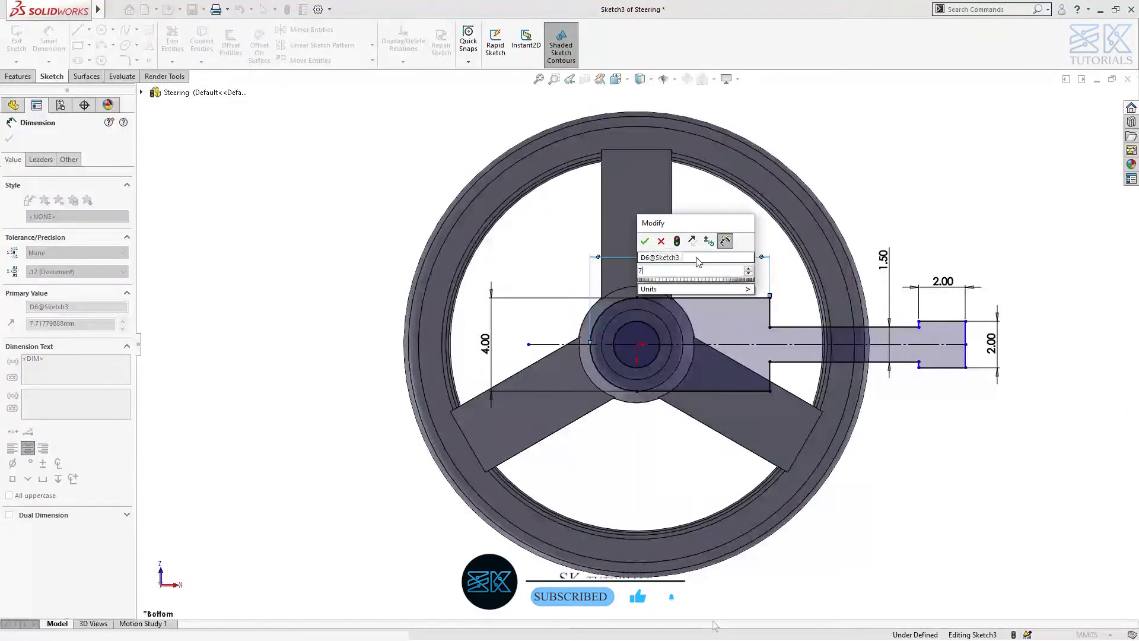
{"action": "key", "text": "Return"}
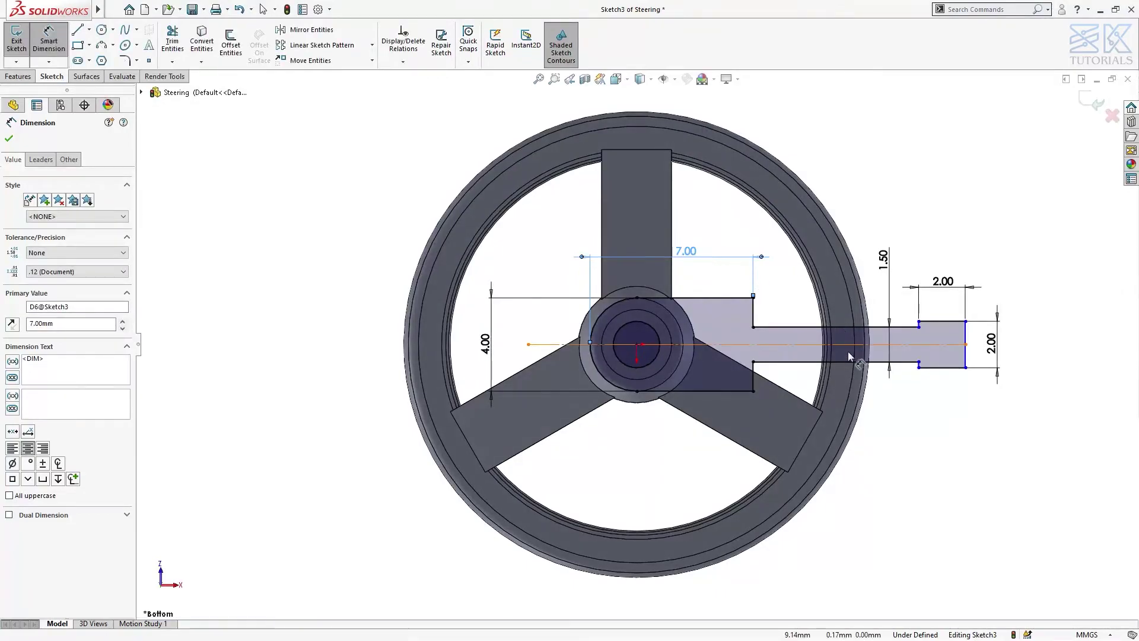
Dimension the length of the narrow neck between the rounded body and the end block
{"action": "left_click", "coordinate": [842, 362]}
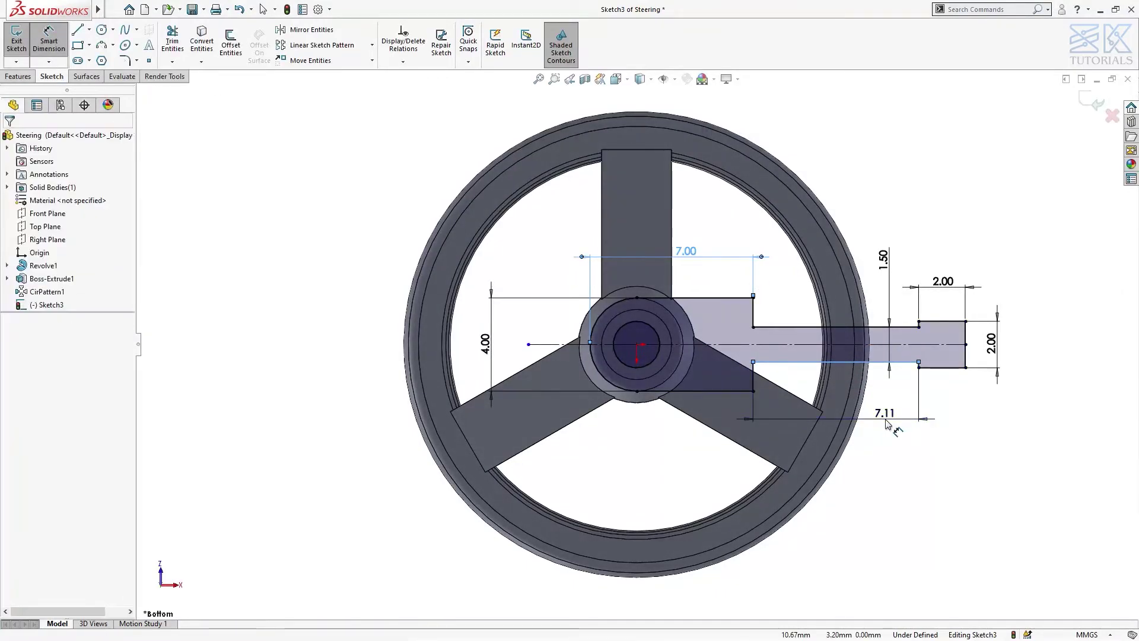
{"action": "left_click", "coordinate": [885, 420]}
{"action": "key", "text": "Return"}
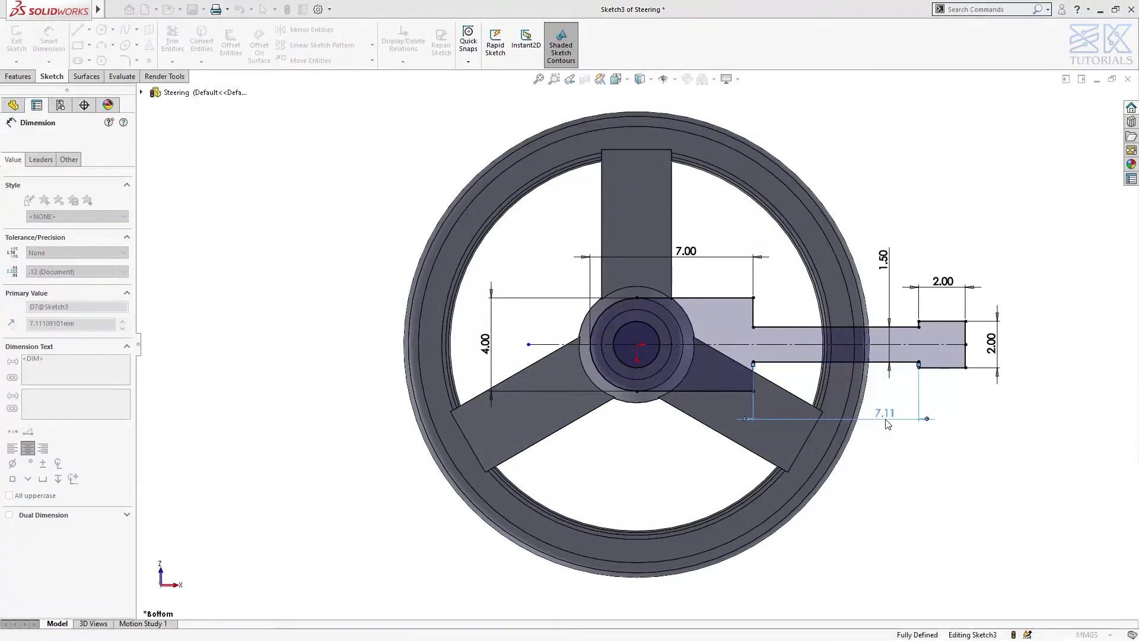
Set the narrow neck's length to 7 mm and extrude the arm profile 3 mm blind from a 2 mm offset, without merging the result
{"action": "key", "text": "Escape"}
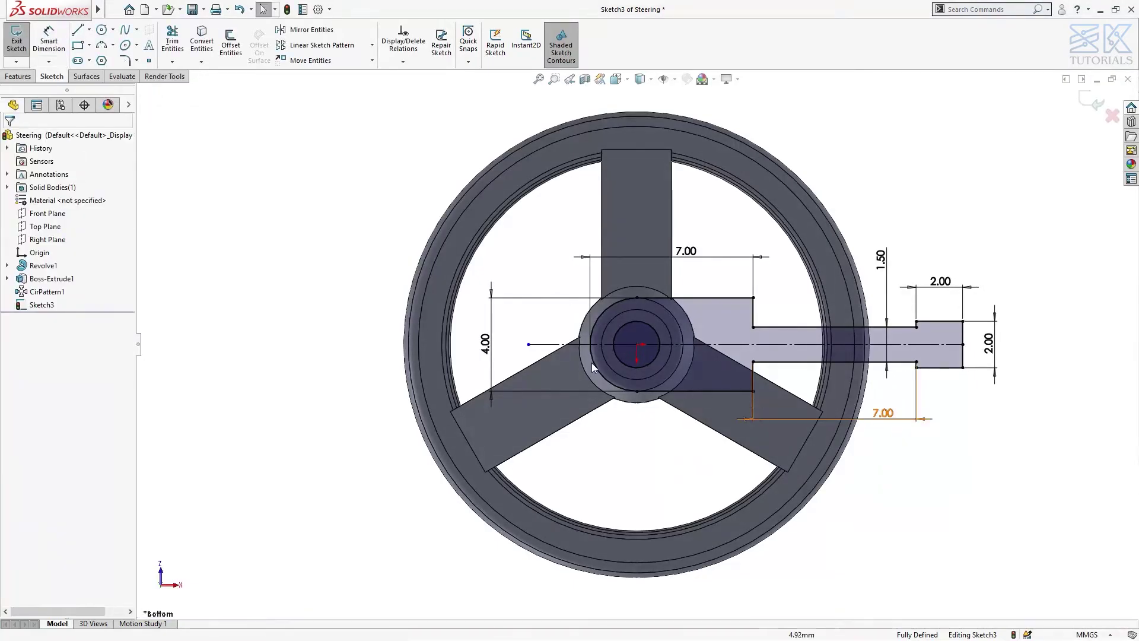
{"action": "key", "text": "ctrl+7"}
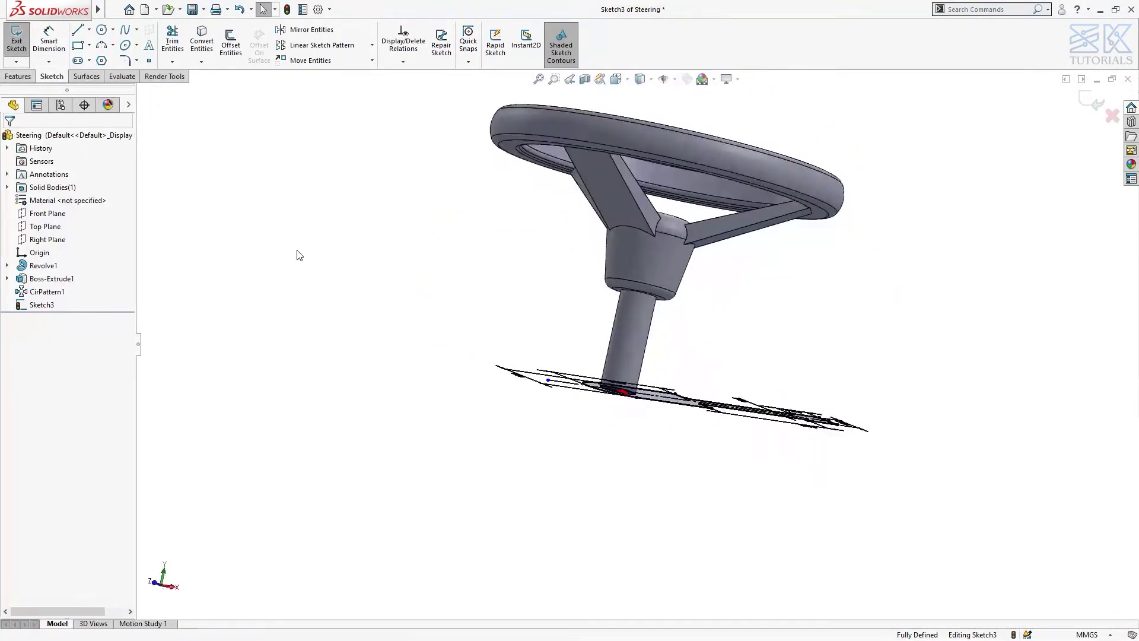
{"action": "left_click", "coordinate": [19, 76]}
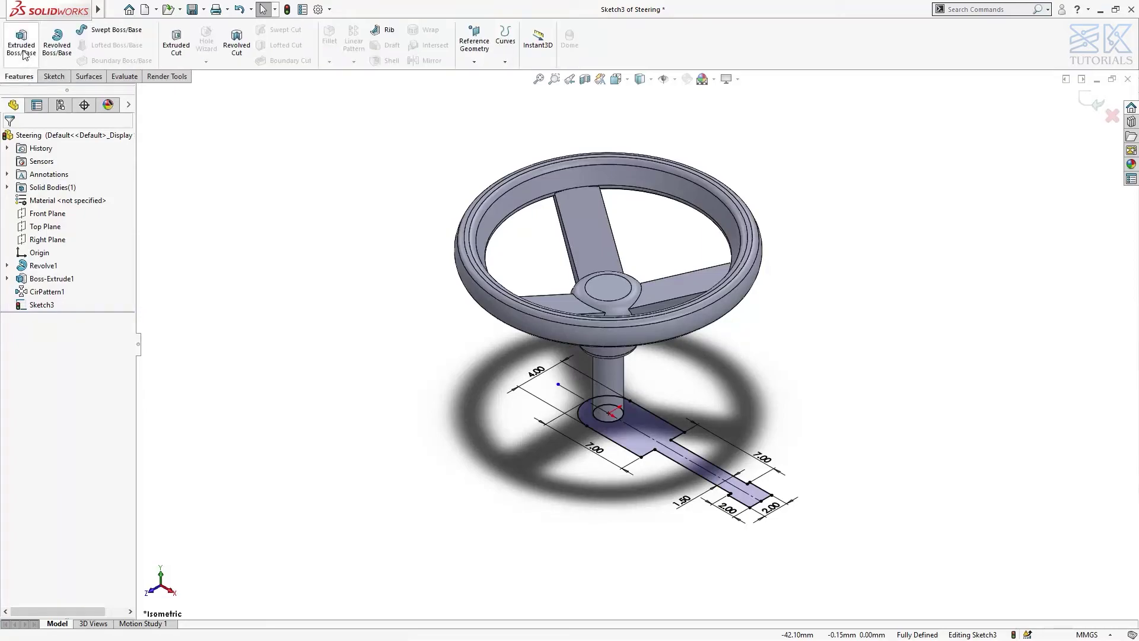
{"action": "left_click", "coordinate": [22, 51]}
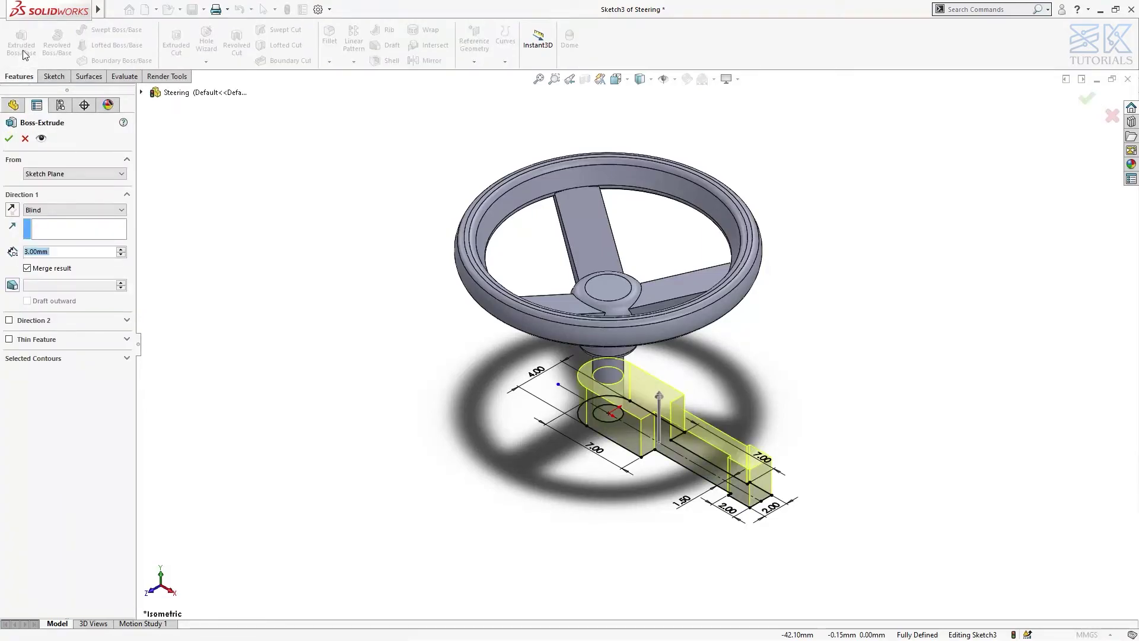
{"action": "left_click", "coordinate": [48, 210]}
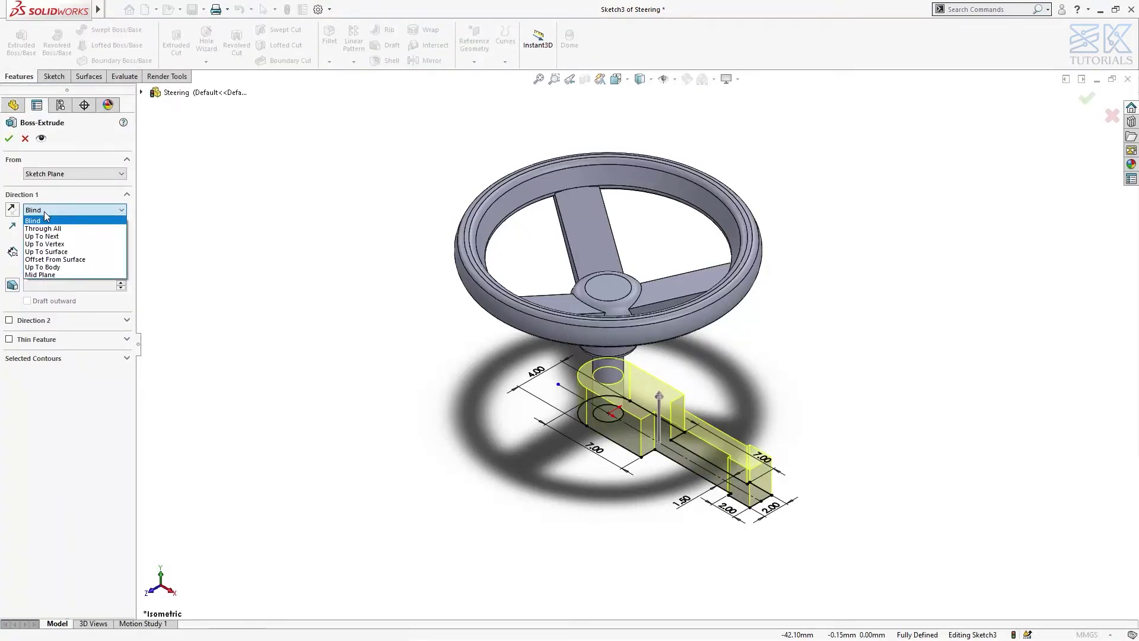
{"action": "left_click", "coordinate": [45, 221]}
{"action": "left_click", "coordinate": [45, 178]}
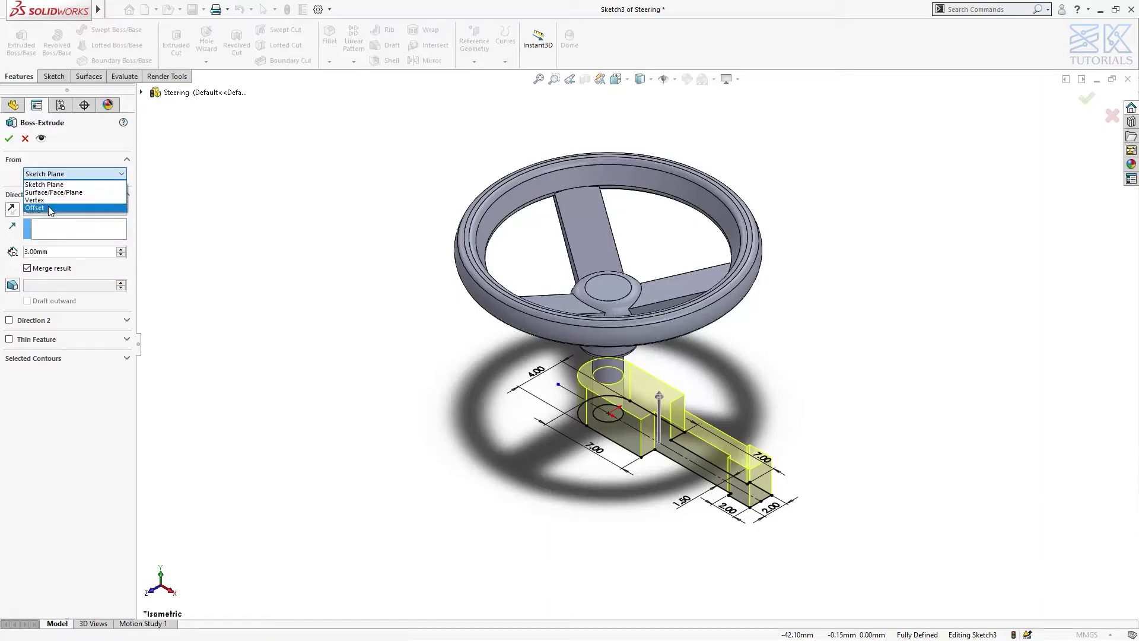
{"action": "left_click", "coordinate": [48, 205]}
{"action": "double_click", "coordinate": [54, 192]}
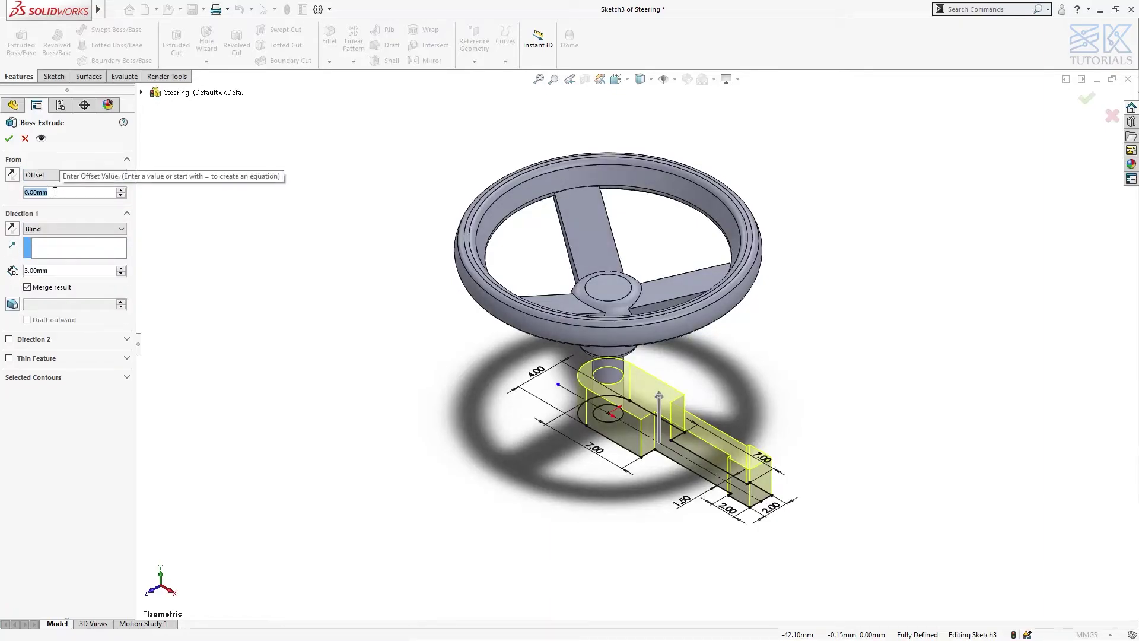
{"action": "type", "text": "2"}
{"action": "key", "text": "Return"}
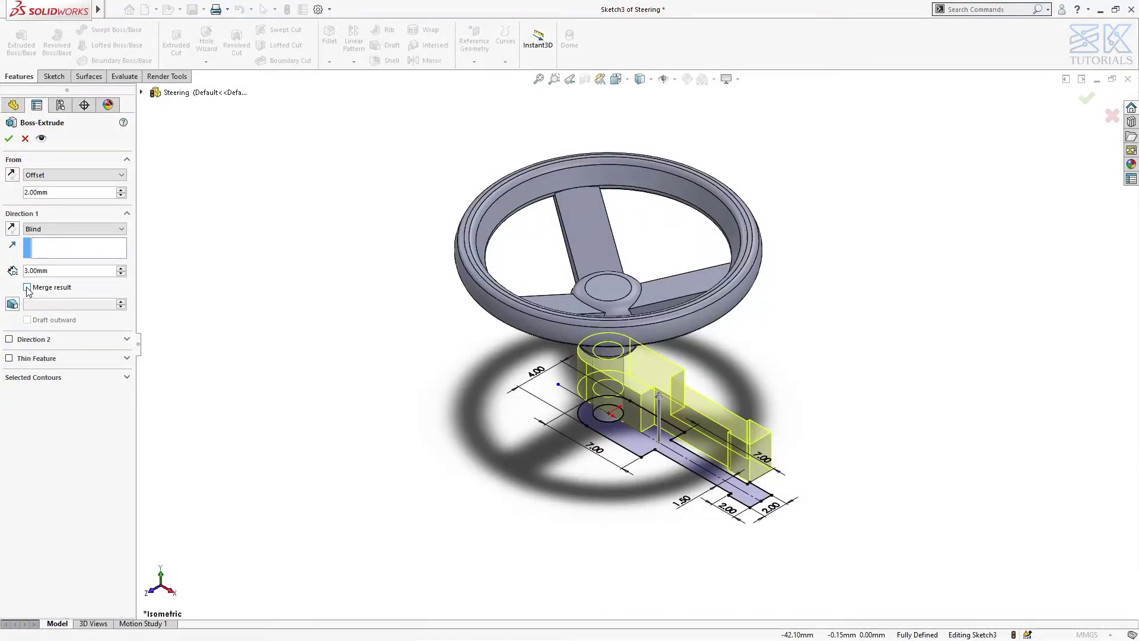
{"action": "left_click", "coordinate": [10, 139]}
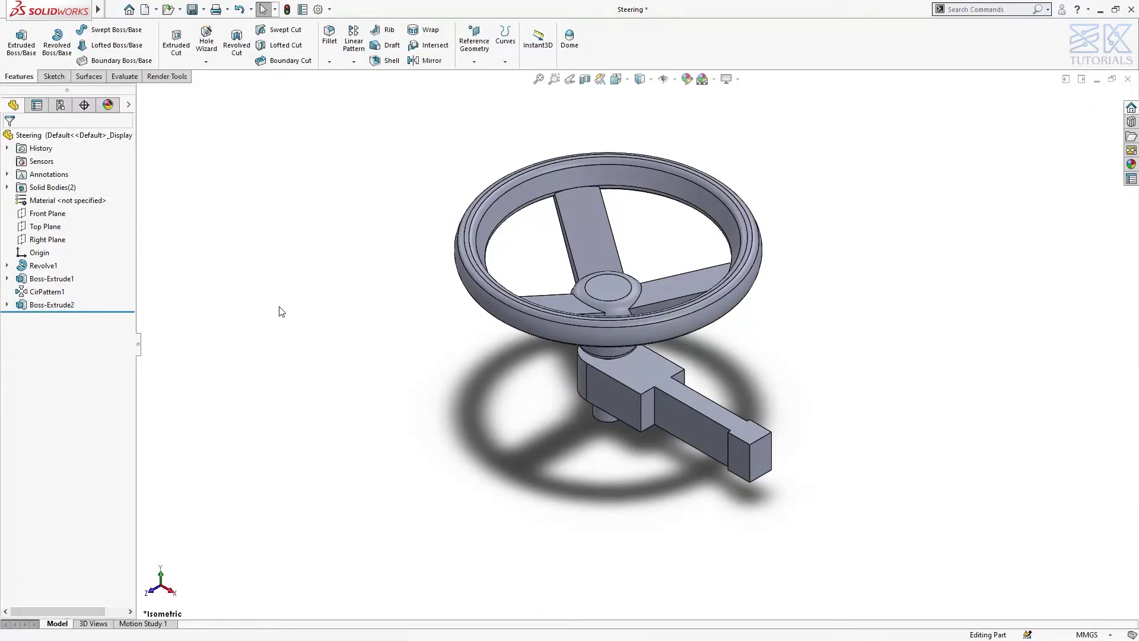
On the Front Plane, sketch a horizontal construction line about 9 mm long at the arm's mid-height, from the shoulder to the outer end
{"action": "key", "text": "f"}
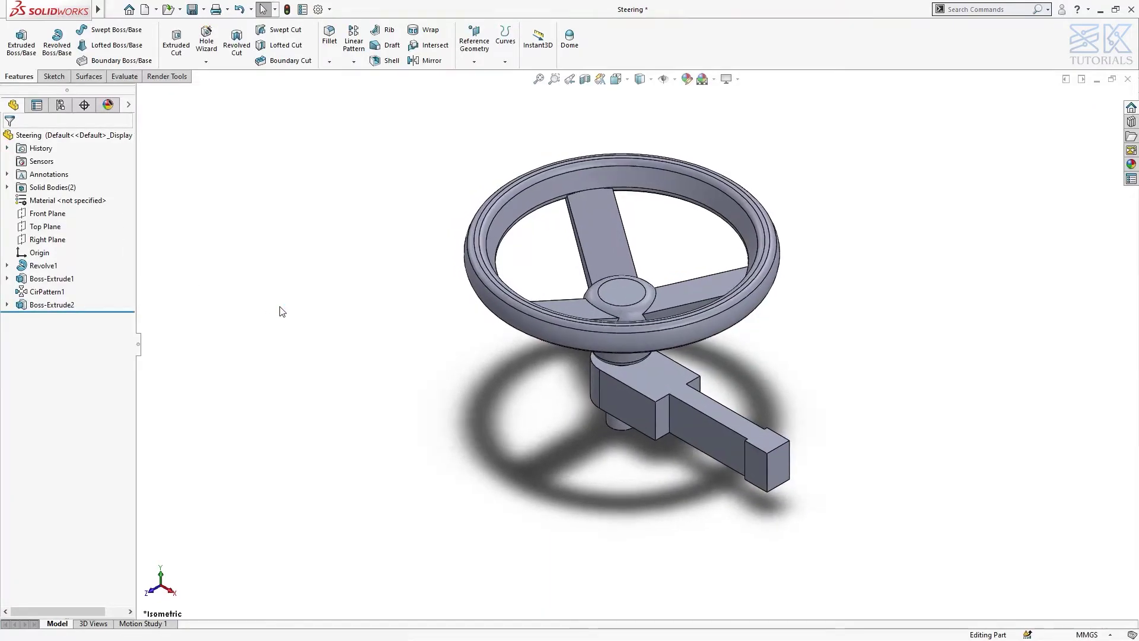
{"action": "left_click", "coordinate": [25, 214]}
{"action": "left_click", "coordinate": [35, 198]}
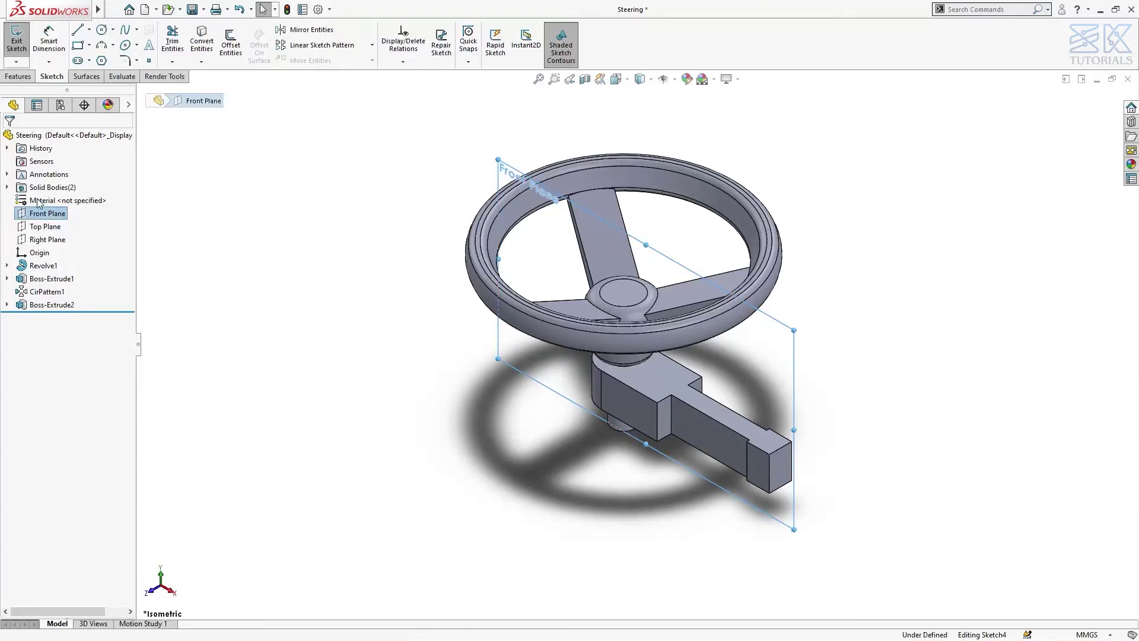
{"action": "left_click", "coordinate": [285, 252]}
{"action": "key", "text": "ctrl+8"}
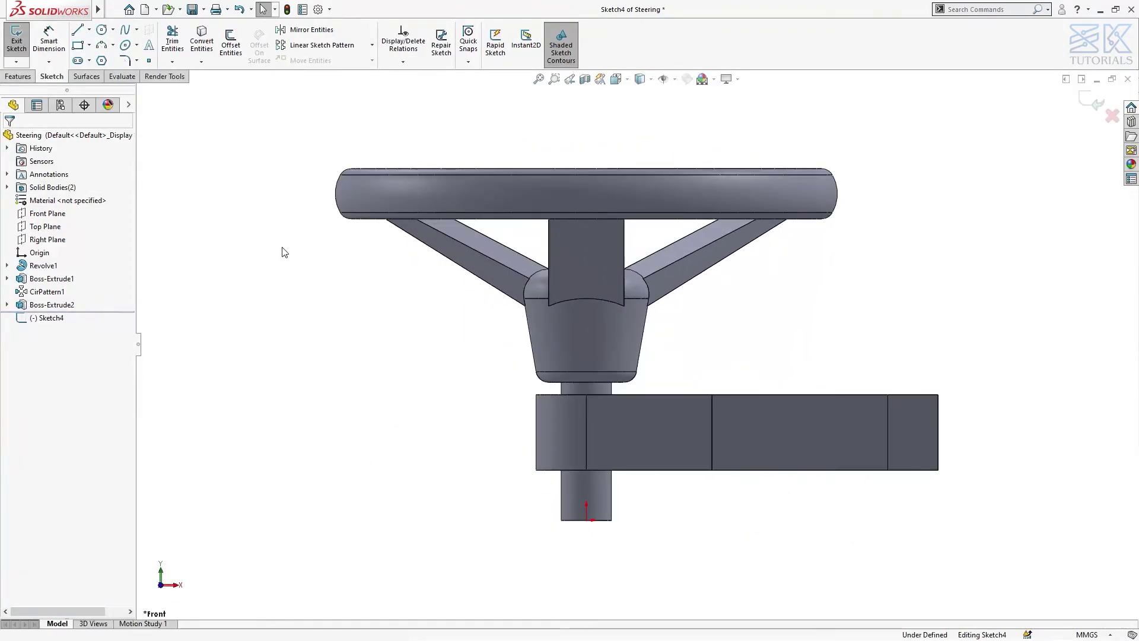
{"action": "key", "text": "l"}
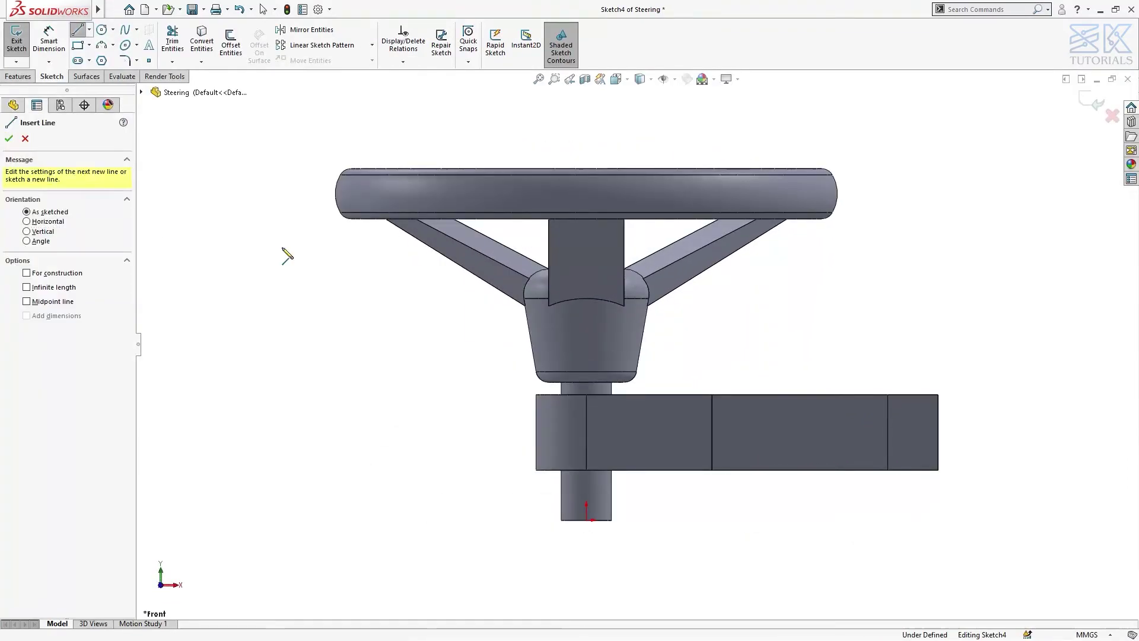
{"action": "left_click", "coordinate": [712, 432]}
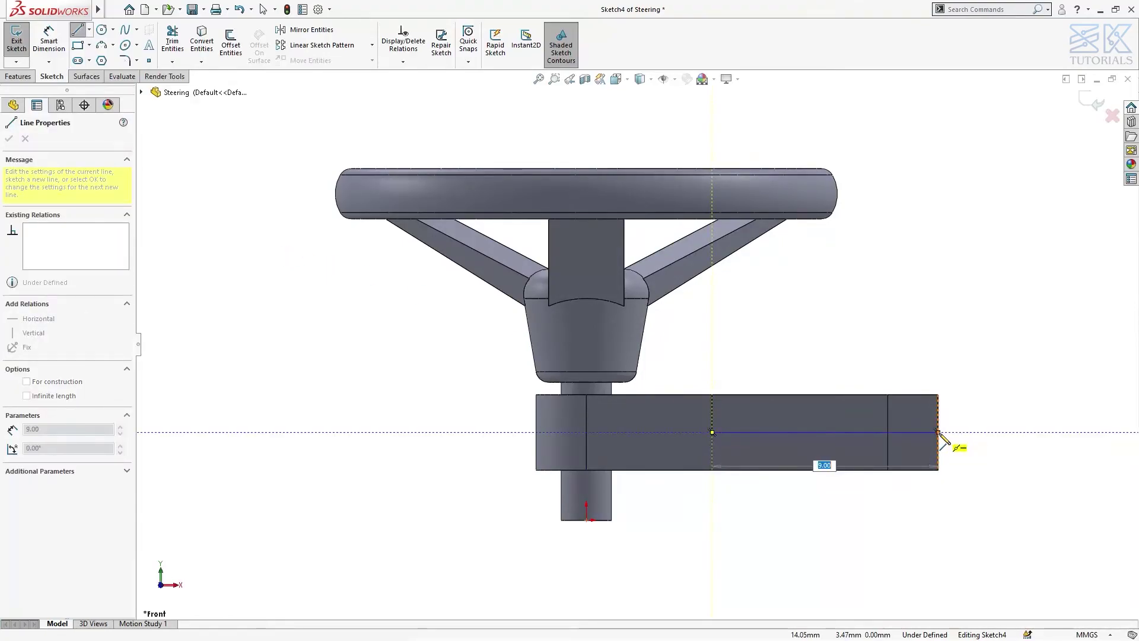
{"action": "key", "text": "Escape"}
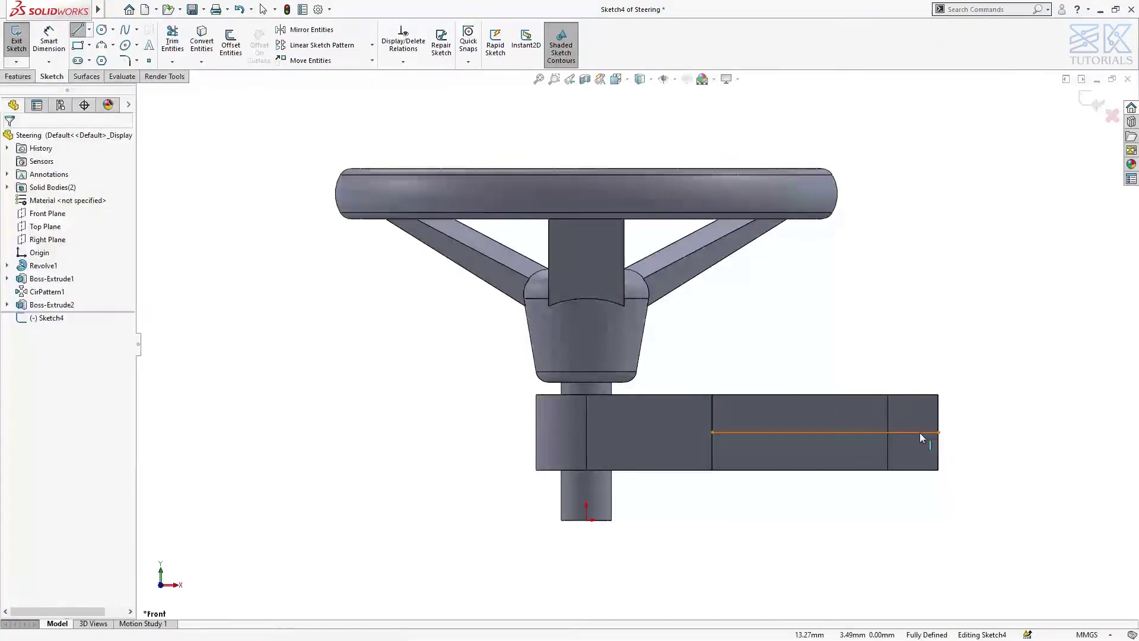
{"action": "left_click", "coordinate": [920, 432]}
{"action": "left_click", "coordinate": [973, 398]}
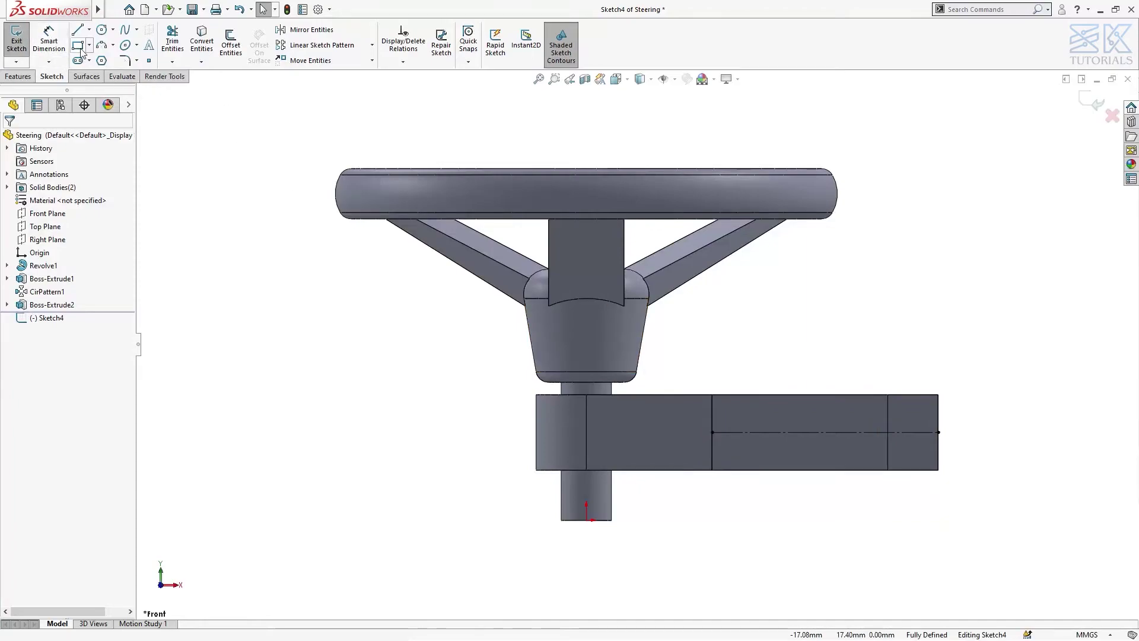
Sketch two adjoining rectangles along the arm's upper edge, one about 7 by 0.75 mm over the neck and a shallower one over the end block
{"action": "left_click", "coordinate": [712, 394]}
{"action": "left_click", "coordinate": [889, 413]}
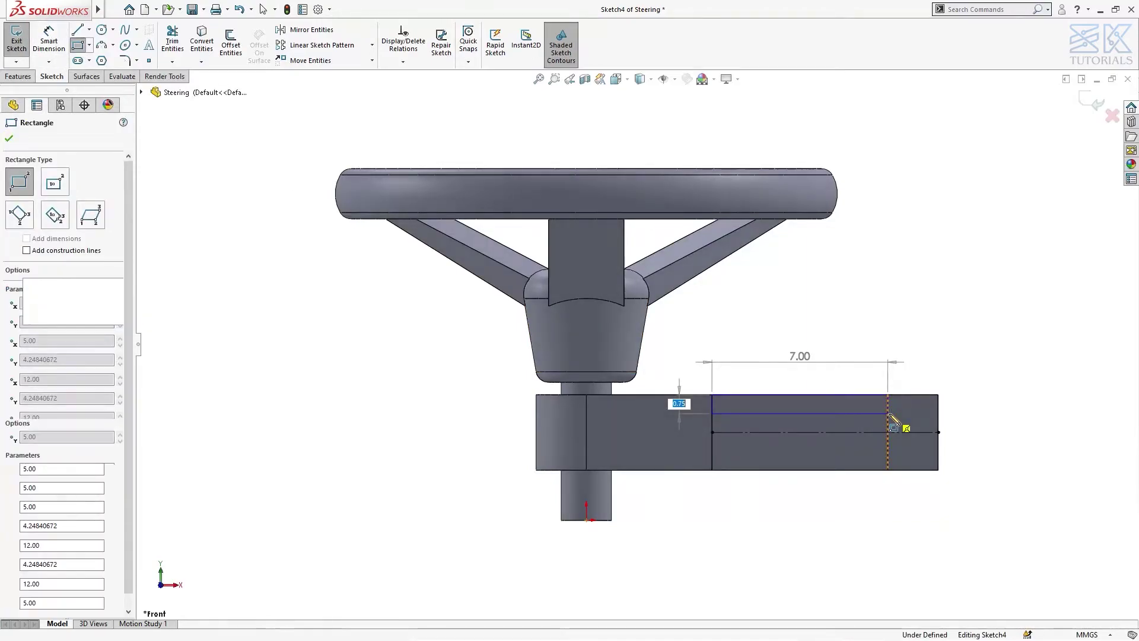
{"action": "left_click", "coordinate": [938, 394]}
{"action": "left_click", "coordinate": [888, 404]}
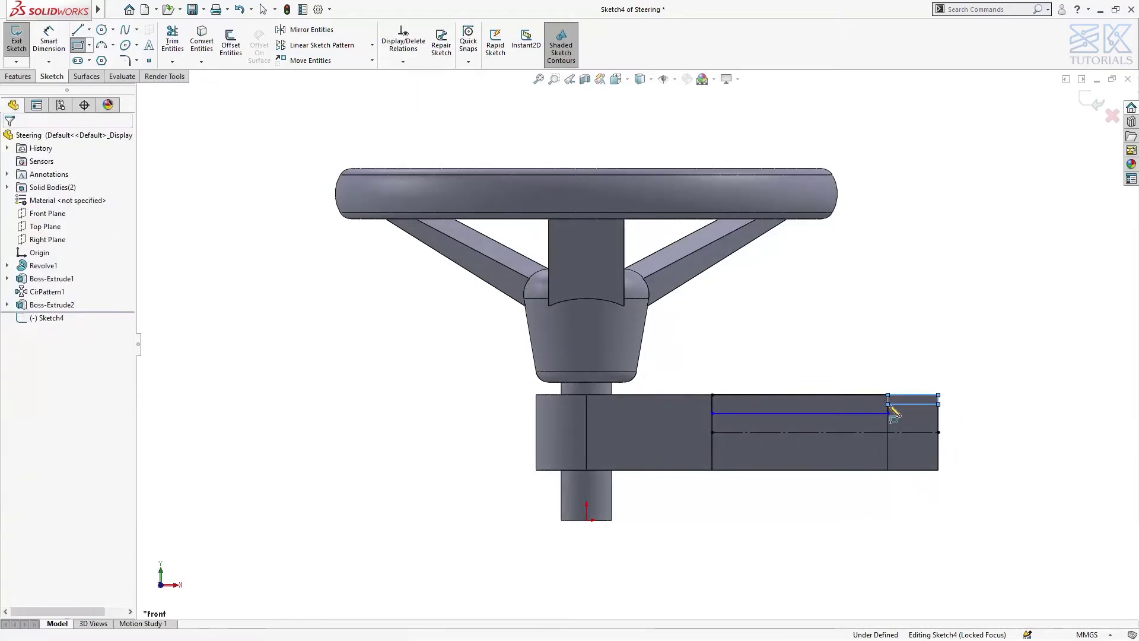
{"action": "key", "text": "Escape"}
Trim away the overlapping vertical segment shared by the two rectangles
{"action": "left_click", "coordinate": [172, 41]}
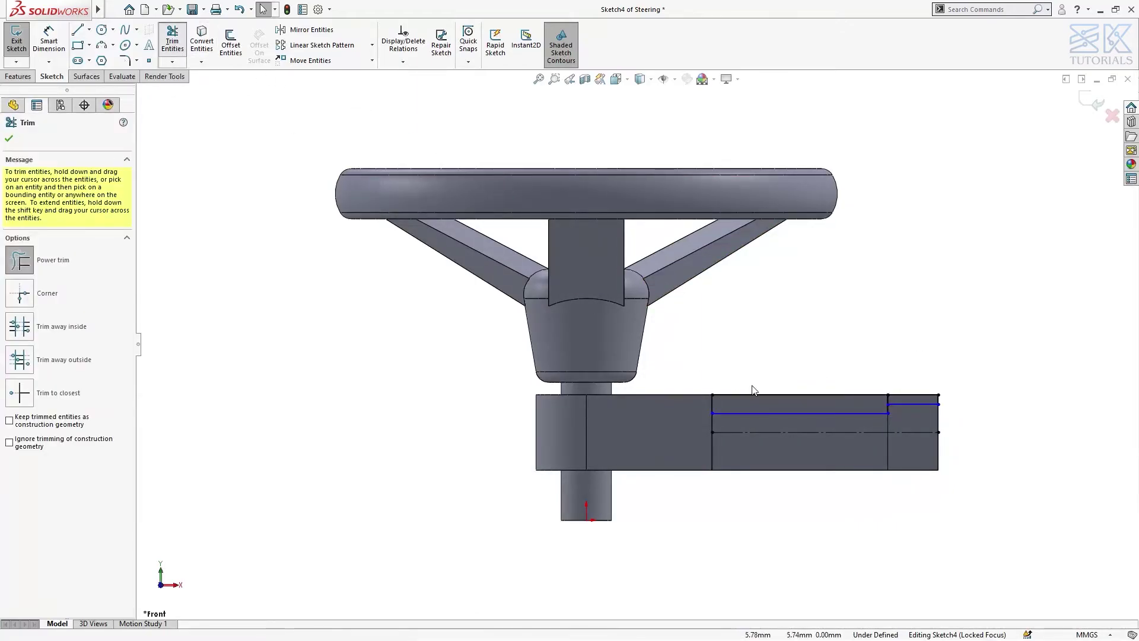
{"action": "scroll", "coordinate": [925, 415], "scroll_direction": "down", "scroll_amount": 5}
{"action": "left_click_drag", "start_coordinate": [658, 340], "coordinate": [659, 339]}
{"action": "scroll", "coordinate": [660, 339], "scroll_direction": "up", "scroll_amount": 4}
{"action": "key", "text": "Escape"}
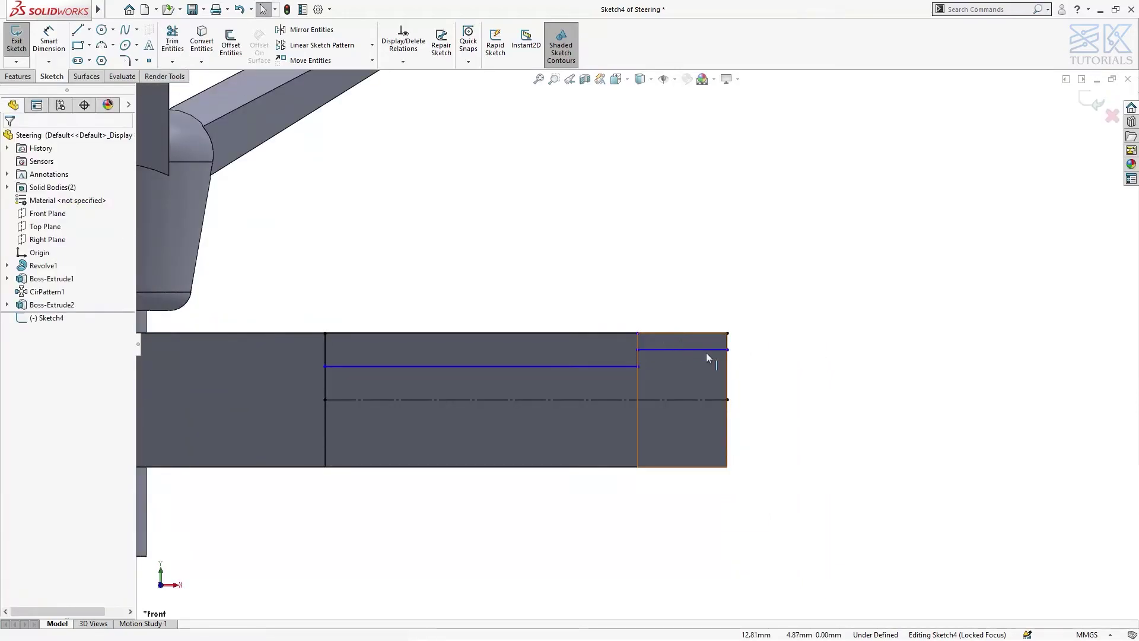
Dimension the end block's lower rectangle edge as 2 mm, doubled across the horizontal centerline
{"action": "key", "text": "d"}
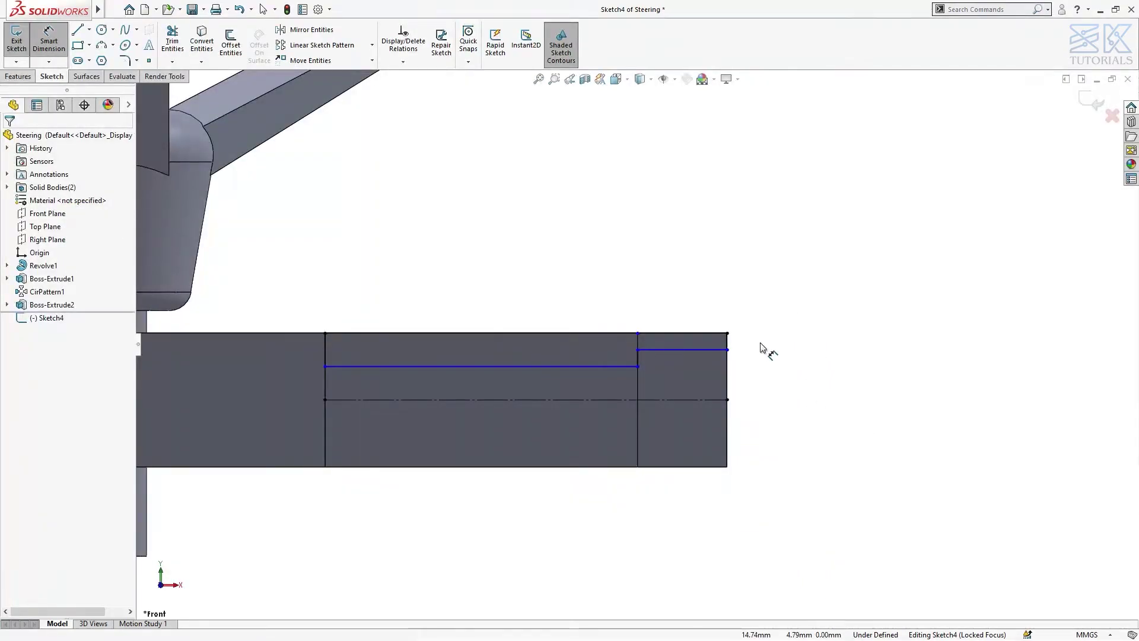
{"action": "left_click", "coordinate": [707, 399]}
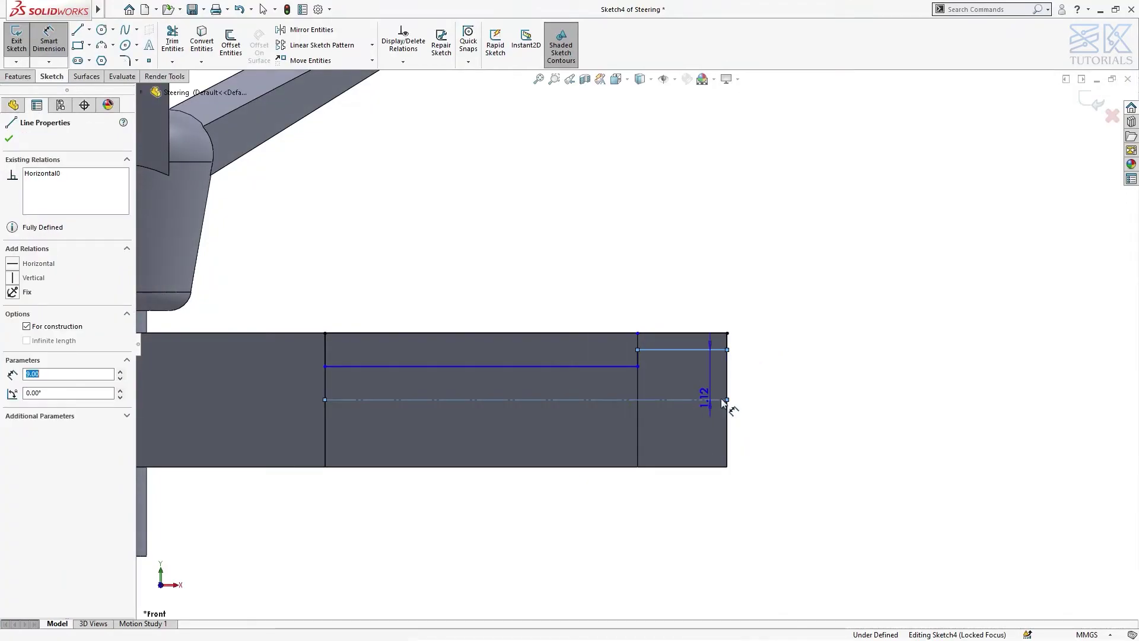
{"action": "left_click", "coordinate": [767, 406]}
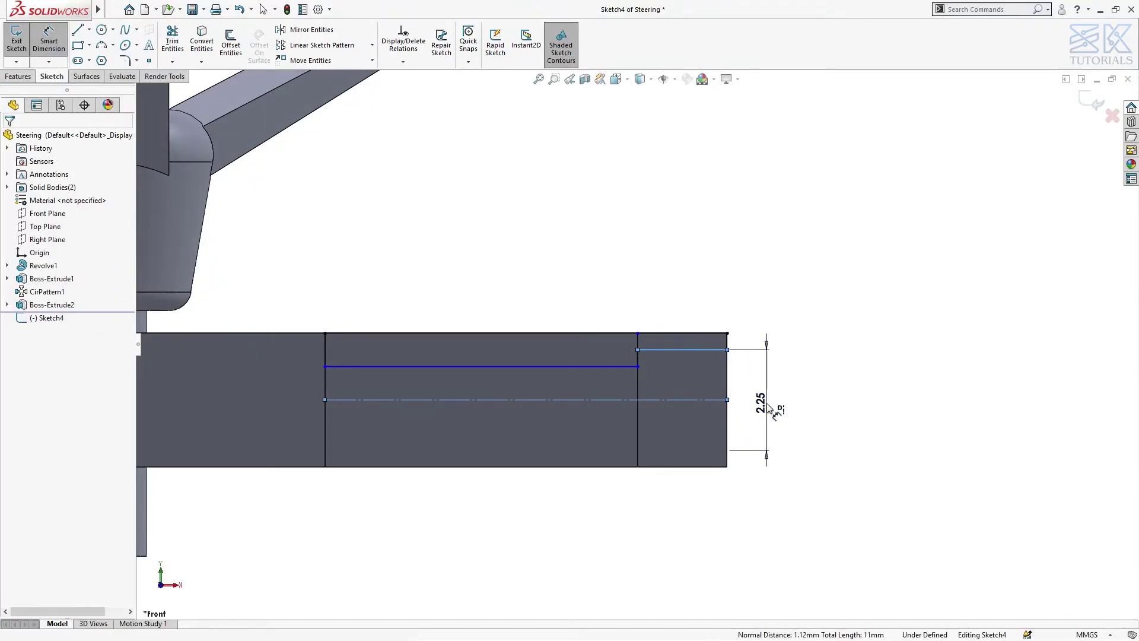
{"action": "type", "text": "2"}
{"action": "key", "text": "Return"}
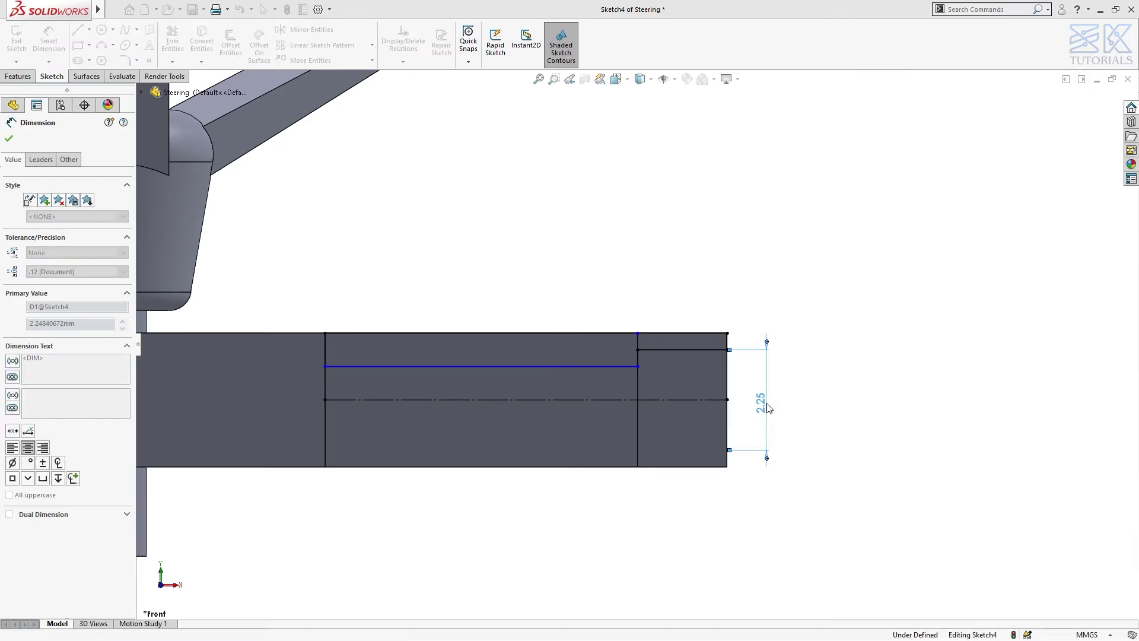
Dimension the neck's lower rectangle edge as 1.5 mm, doubled across the horizontal centerline
{"action": "left_click", "coordinate": [611, 366]}
{"action": "left_click", "coordinate": [700, 399]}
{"action": "left_click", "coordinate": [816, 403]}
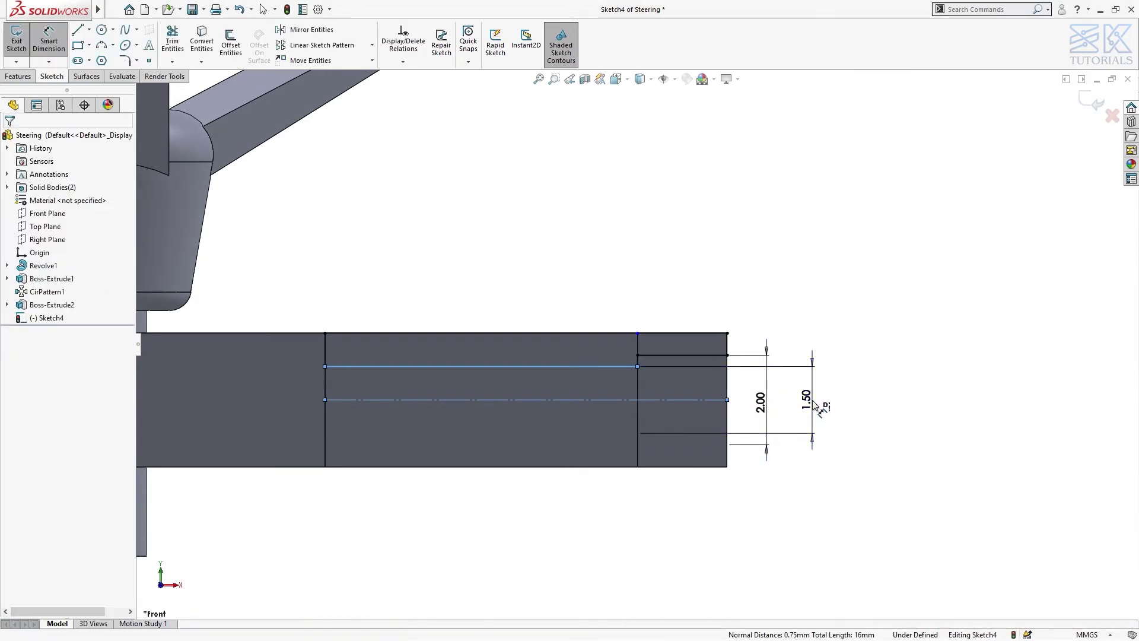
{"action": "type", "text": "1.5"}
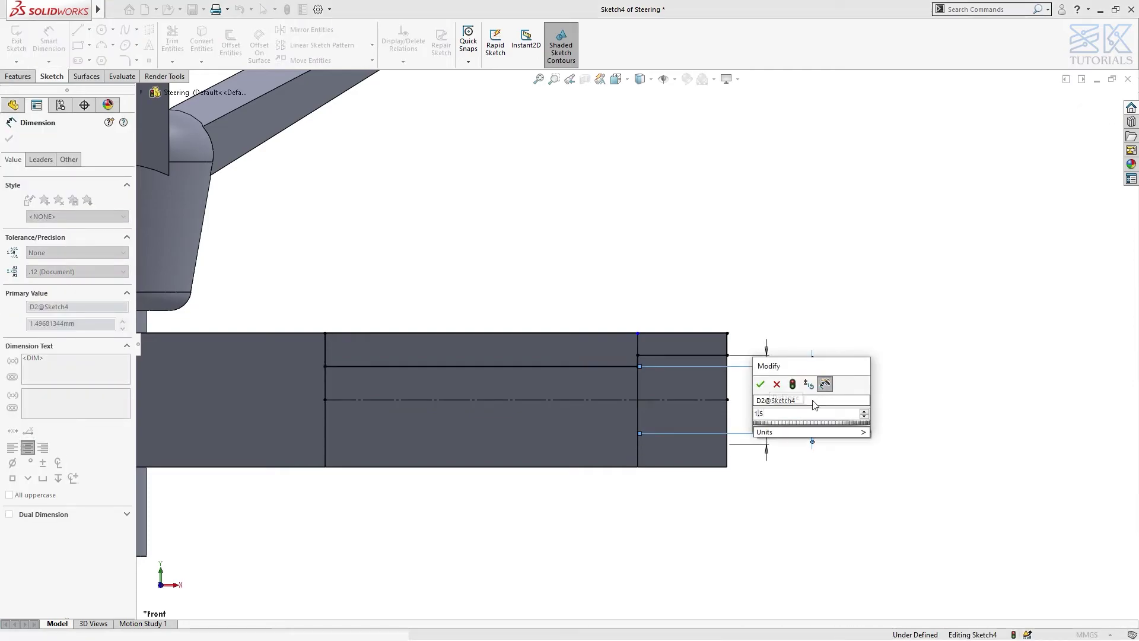
{"action": "key", "text": "Return"}
{"action": "key", "text": "Escape"}
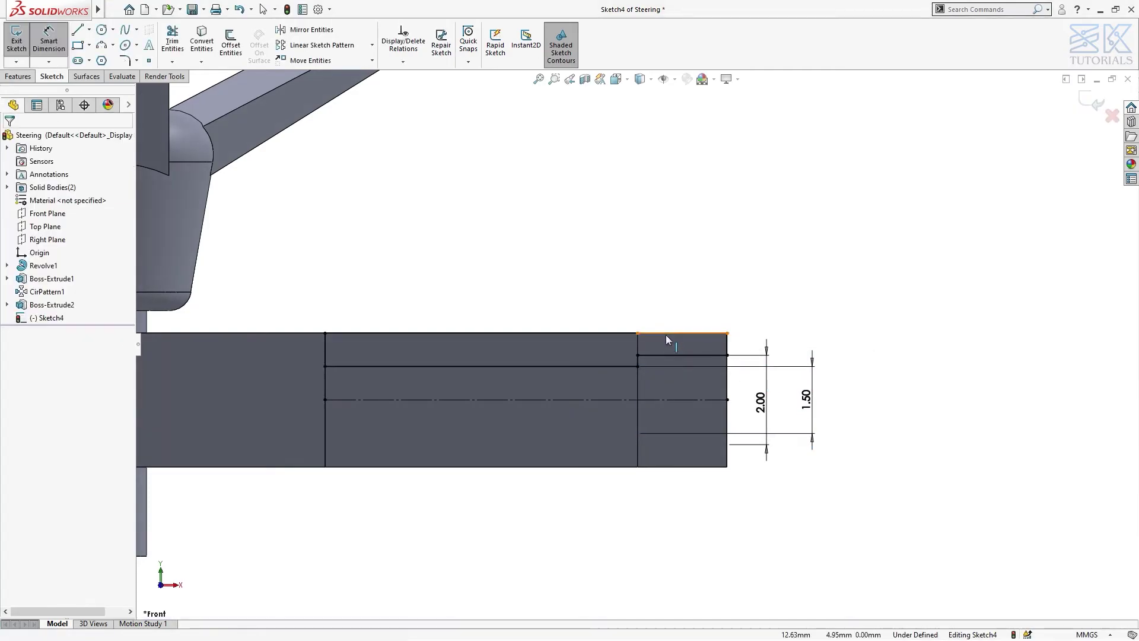
Merge the profile's top edge into one continuous line reaching the arm's outer upper corner
{"action": "left_click", "coordinate": [665, 332]}
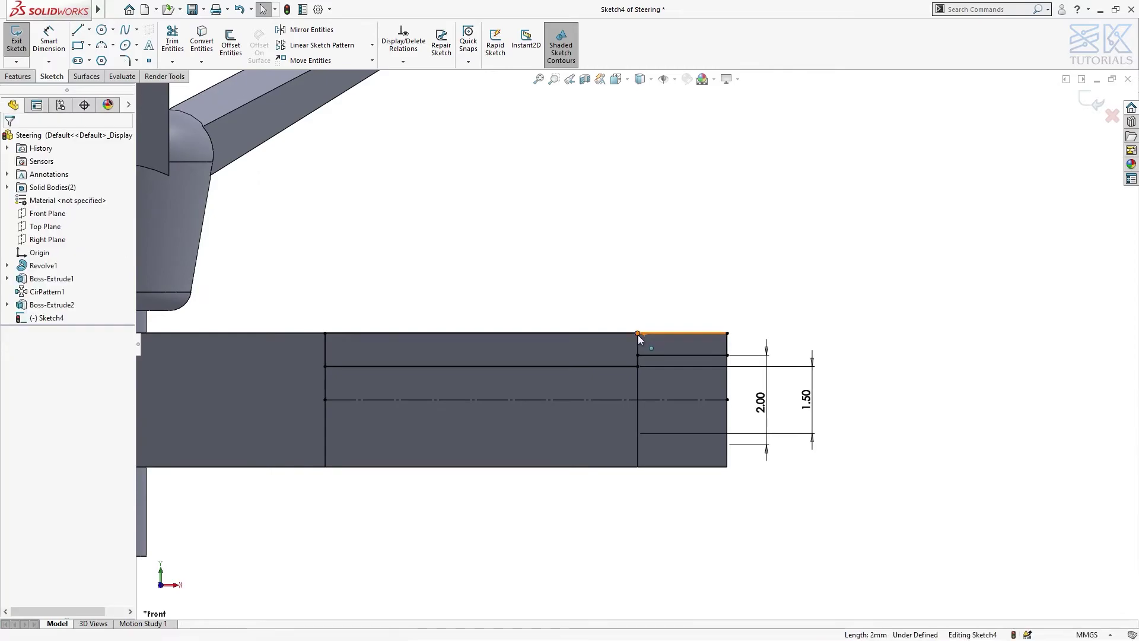
{"action": "left_click", "coordinate": [727, 334]}
{"action": "key", "text": "Escape"}
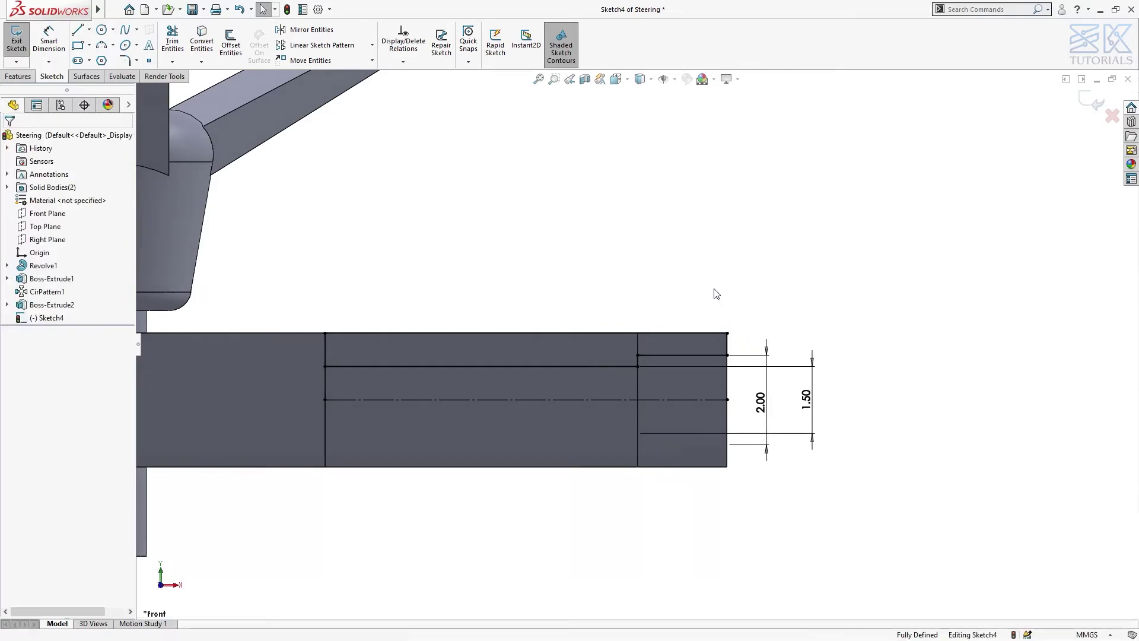
Mirror the stepped profile about the horizontal centerline onto the arm's lower edge
{"action": "left_click", "coordinate": [308, 29]}
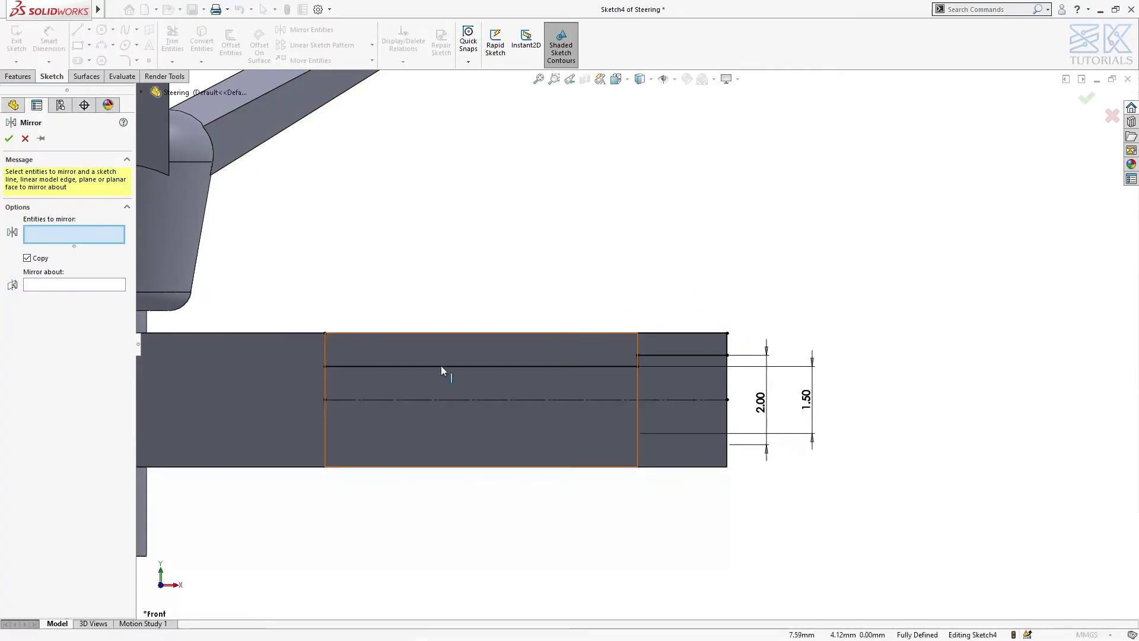
{"action": "mouse_move", "coordinate": [297, 310]}
{"action": "left_mouse_down"}
{"action": "mouse_move", "coordinate": [676, 407]}
{"action": "mouse_move", "coordinate": [743, 376]}
{"action": "left_mouse_up"}
{"action": "left_click", "coordinate": [614, 401]}
{"action": "right_click", "coordinate": [612, 401]}
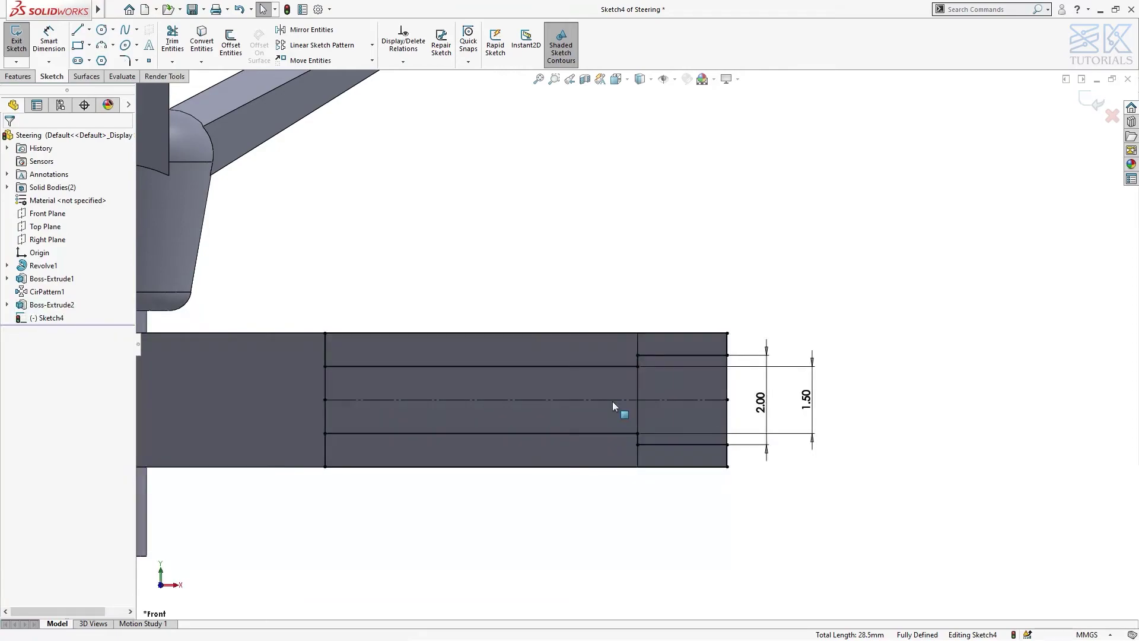
Cut the mirrored stepped profile out of the arm body with an Extruded Cut set to Through All - Both
{"action": "left_click", "coordinate": [18, 76]}
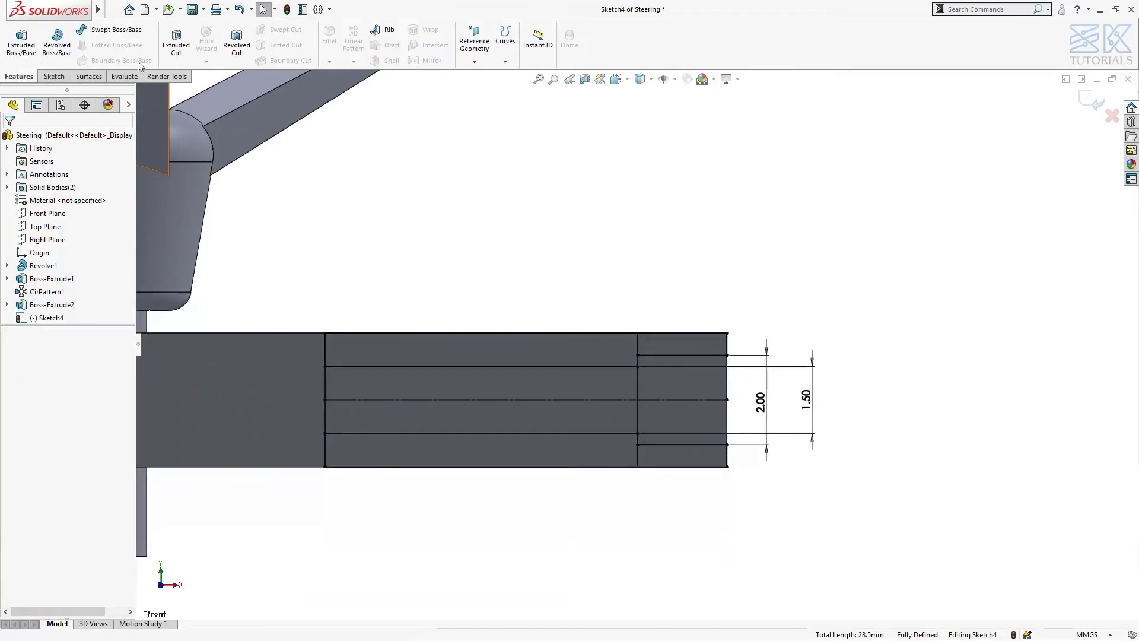
{"action": "left_click", "coordinate": [180, 41]}
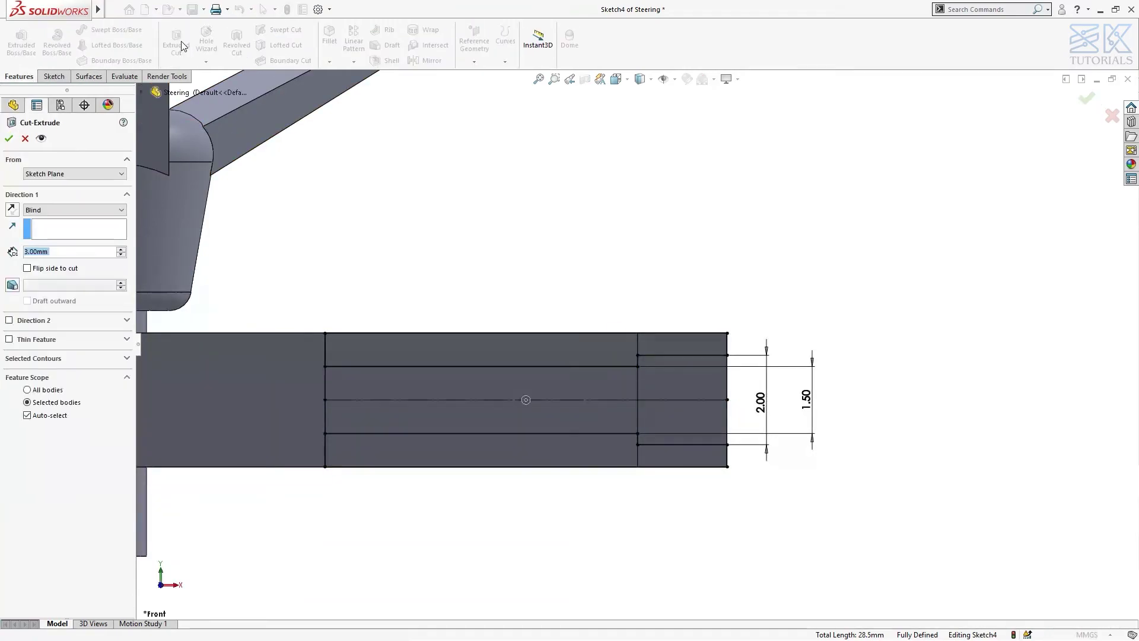
{"action": "left_click", "coordinate": [54, 209]}
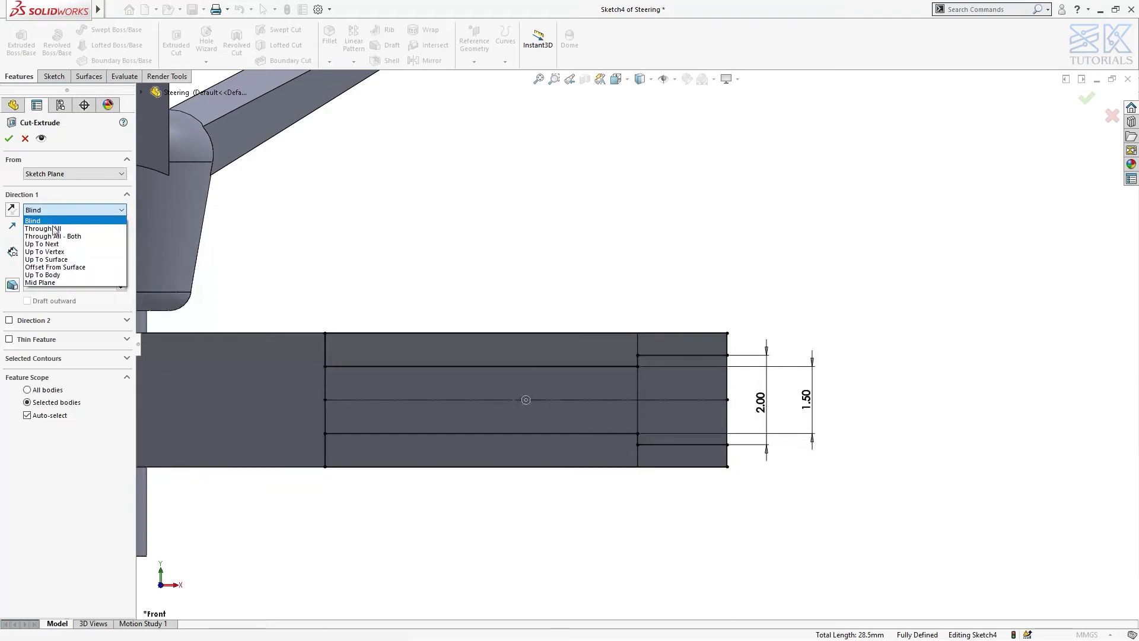
{"action": "left_click", "coordinate": [57, 236]}
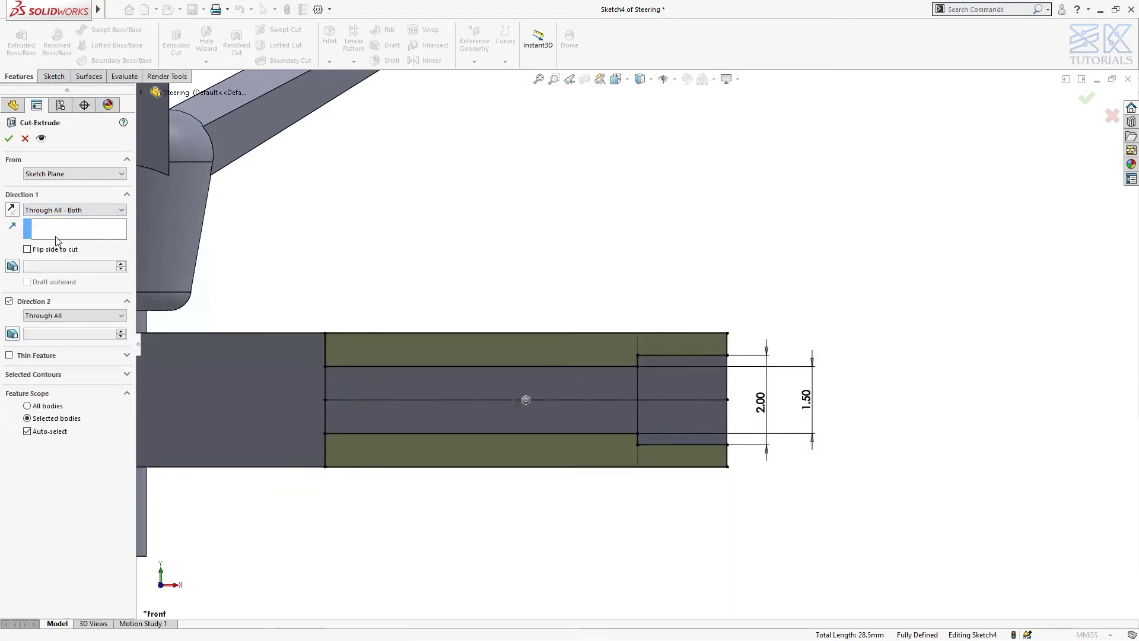
{"action": "left_click", "coordinate": [8, 140]}
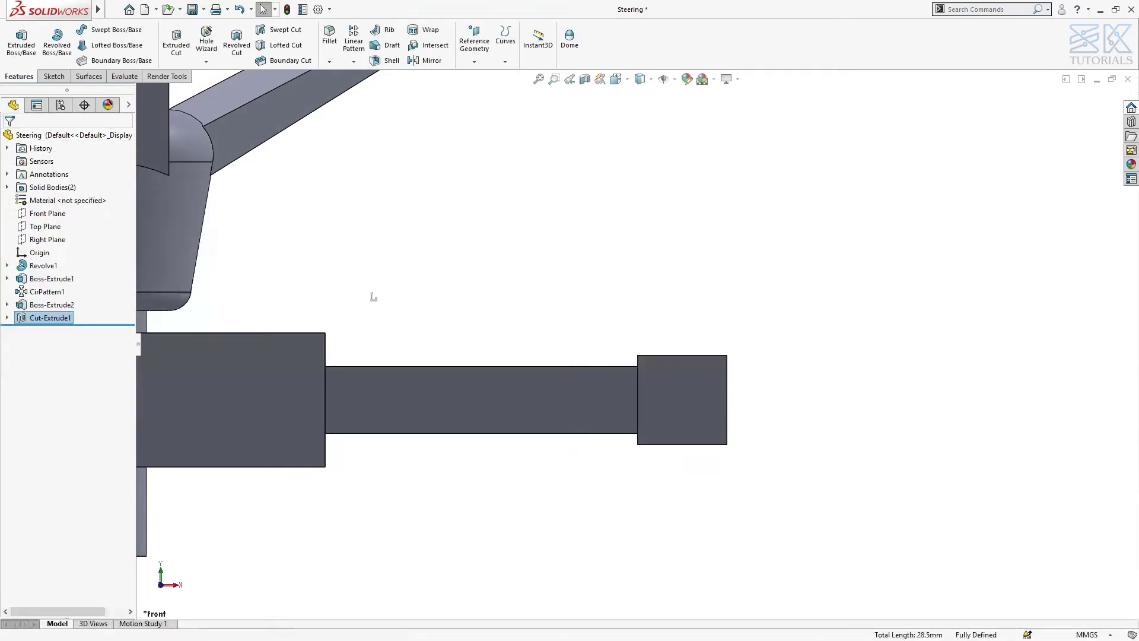
Start a 0.2 mm constant-radius fillet on the top, bottom and outer end faces of the arm's large block
{"action": "key", "text": "ctrl+7"}
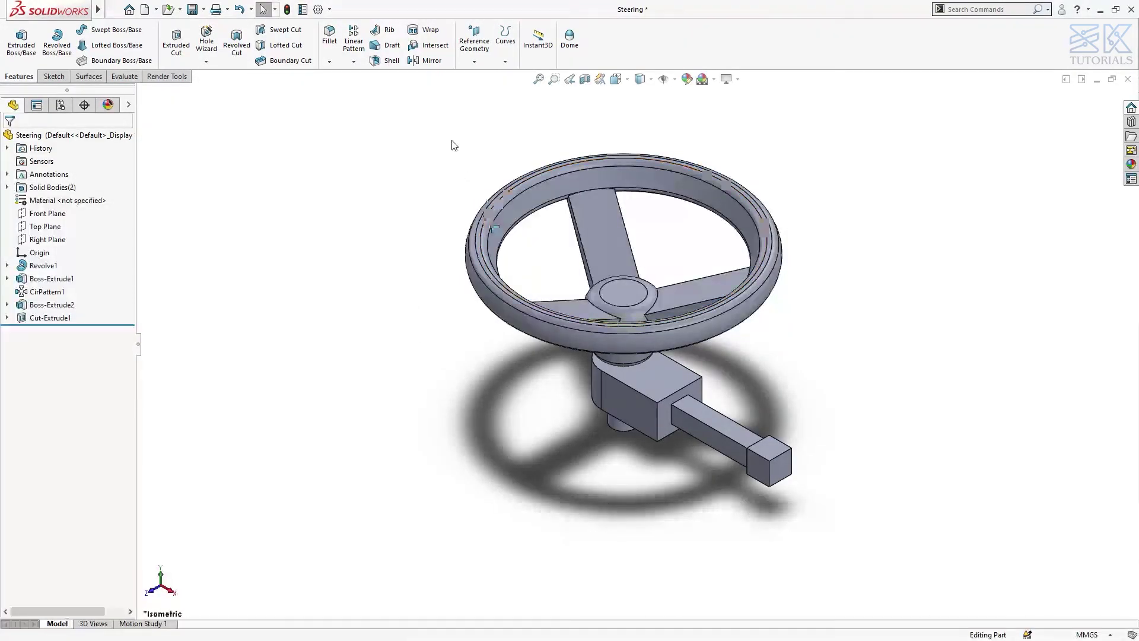
{"action": "left_click", "coordinate": [330, 37]}
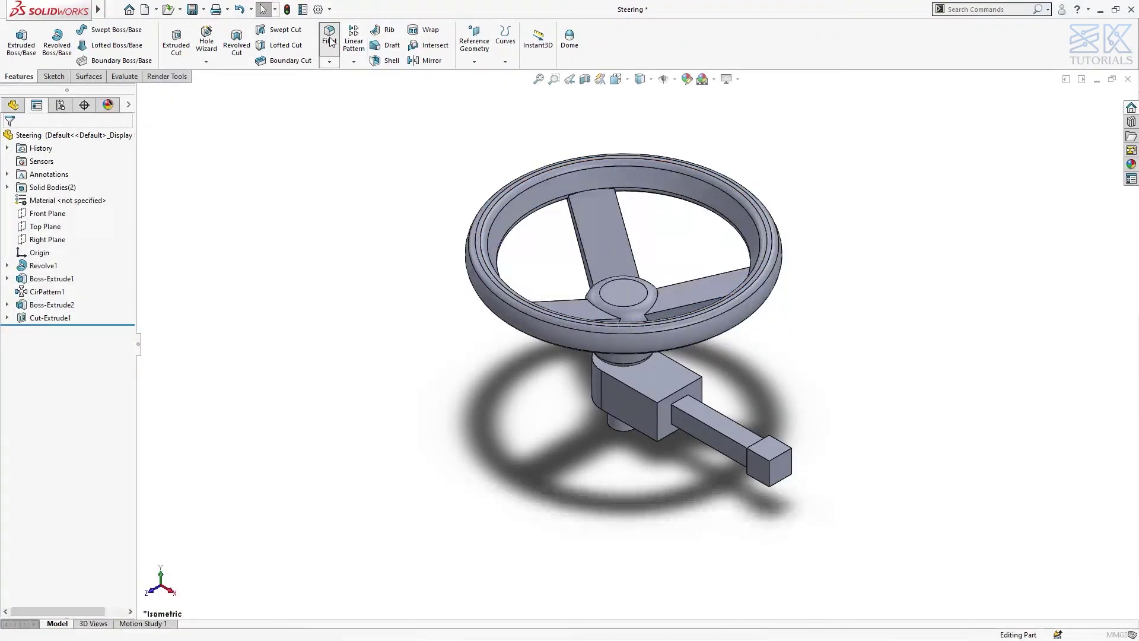
{"action": "left_click", "coordinate": [647, 389]}
{"action": "middle_click_drag", "start_coordinate": [645, 437], "coordinate": [670, 358]}
{"action": "left_click", "coordinate": [654, 403]}
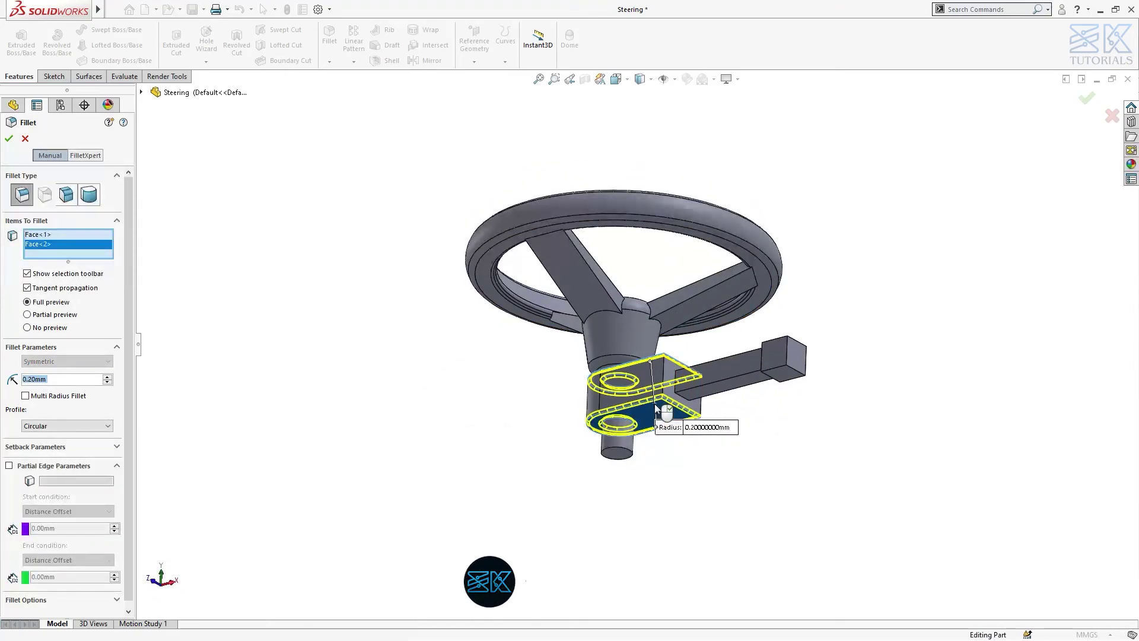
{"action": "left_click", "coordinate": [671, 395]}
Add the neck's four long edges and the small end block's faces to the 0.2 mm fillet and apply it
{"action": "middle_click_drag", "start_coordinate": [673, 396], "coordinate": [740, 437]}
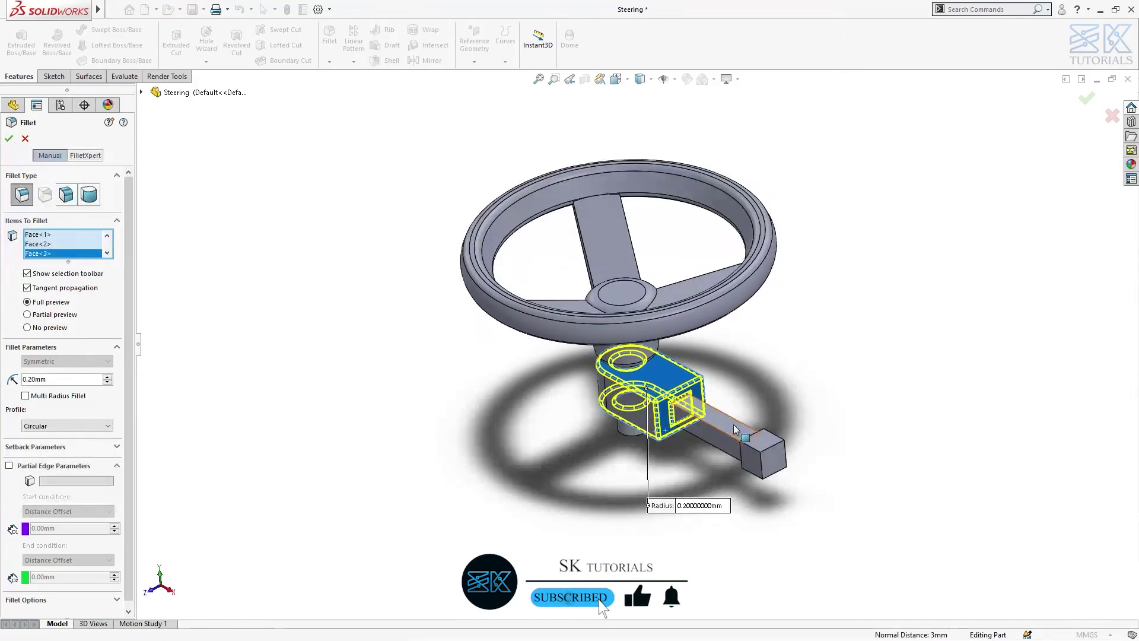
{"action": "left_click", "coordinate": [739, 423]}
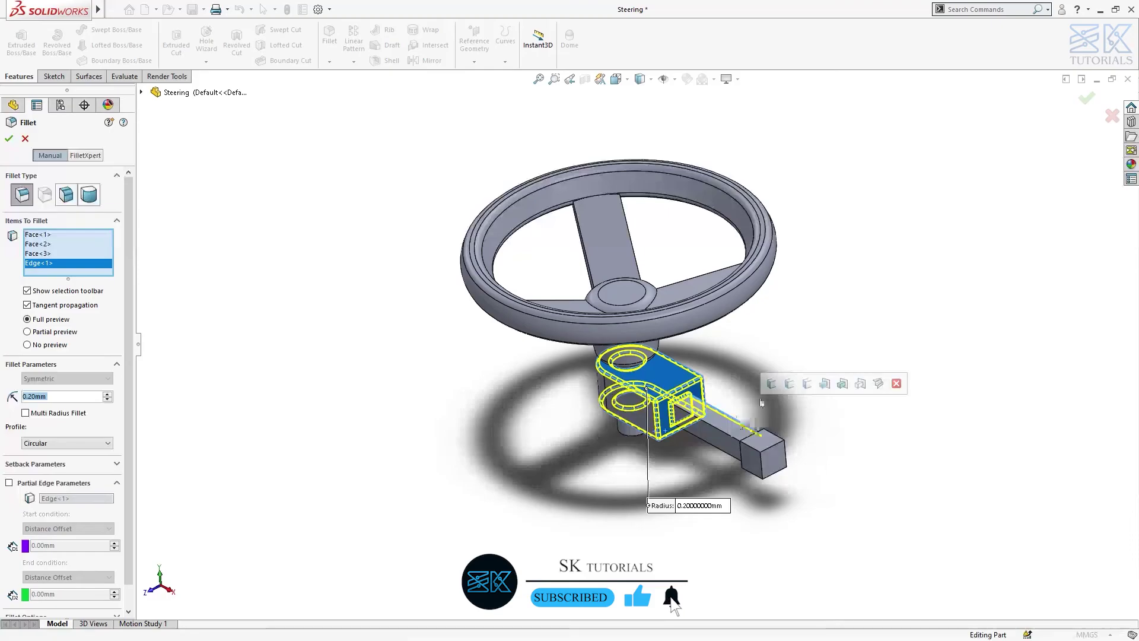
{"action": "left_click", "coordinate": [769, 385]}
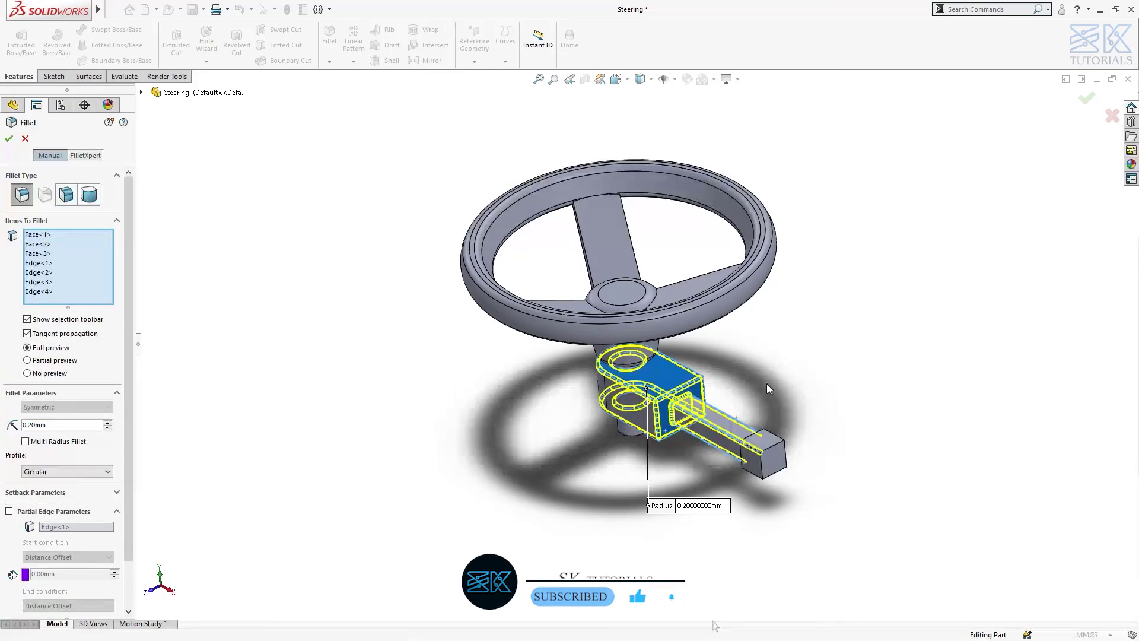
{"action": "left_click", "coordinate": [770, 441]}
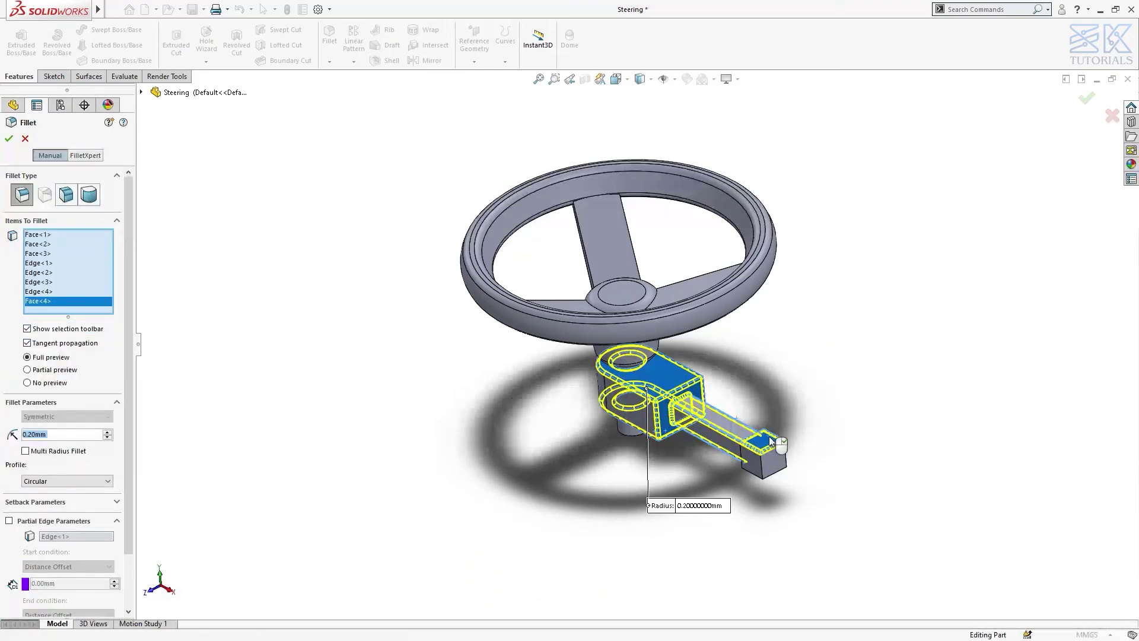
{"action": "left_click", "coordinate": [756, 467]}
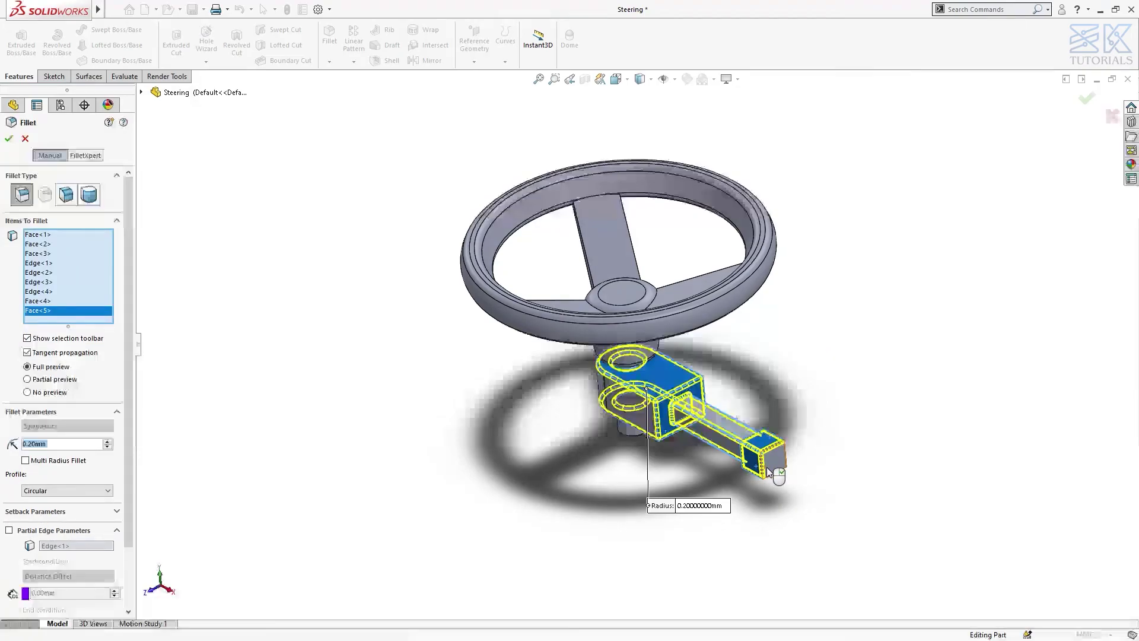
{"action": "left_click", "coordinate": [767, 466]}
{"action": "middle_click_drag", "start_coordinate": [787, 474], "coordinate": [530, 395]}
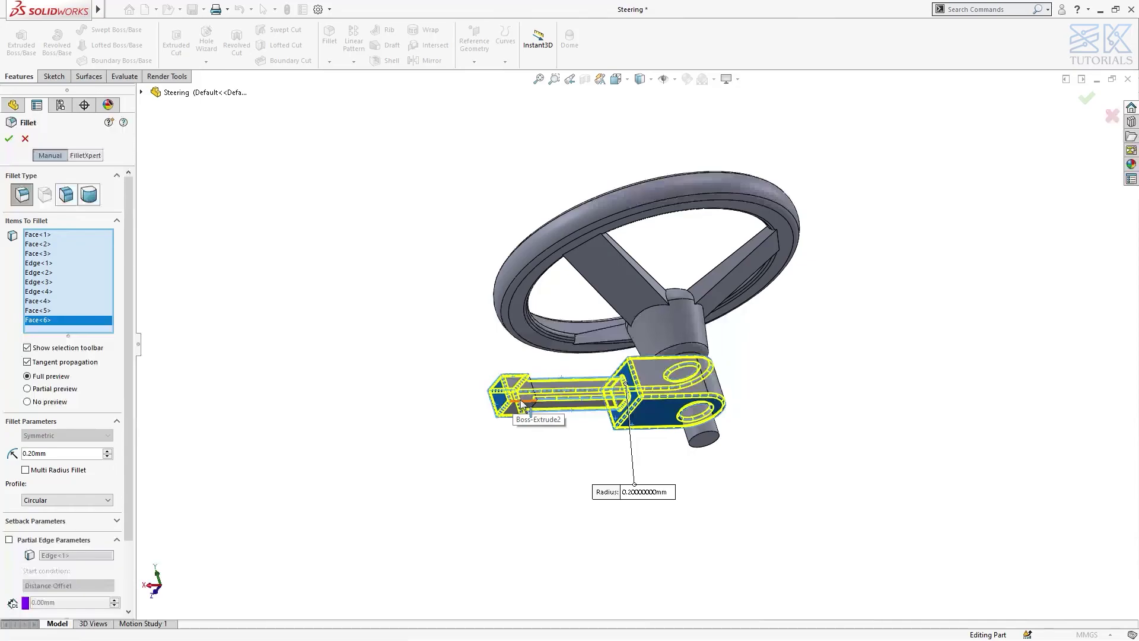
{"action": "left_click", "coordinate": [526, 400]}
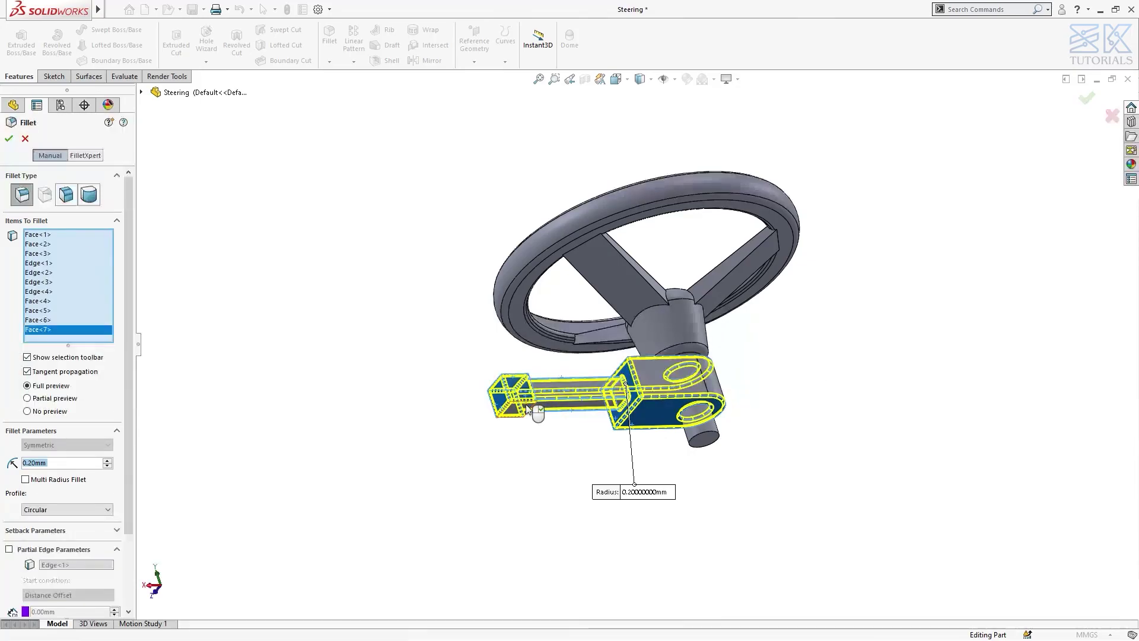
{"action": "left_click", "coordinate": [530, 408]}
{"action": "right_click", "coordinate": [526, 405]}
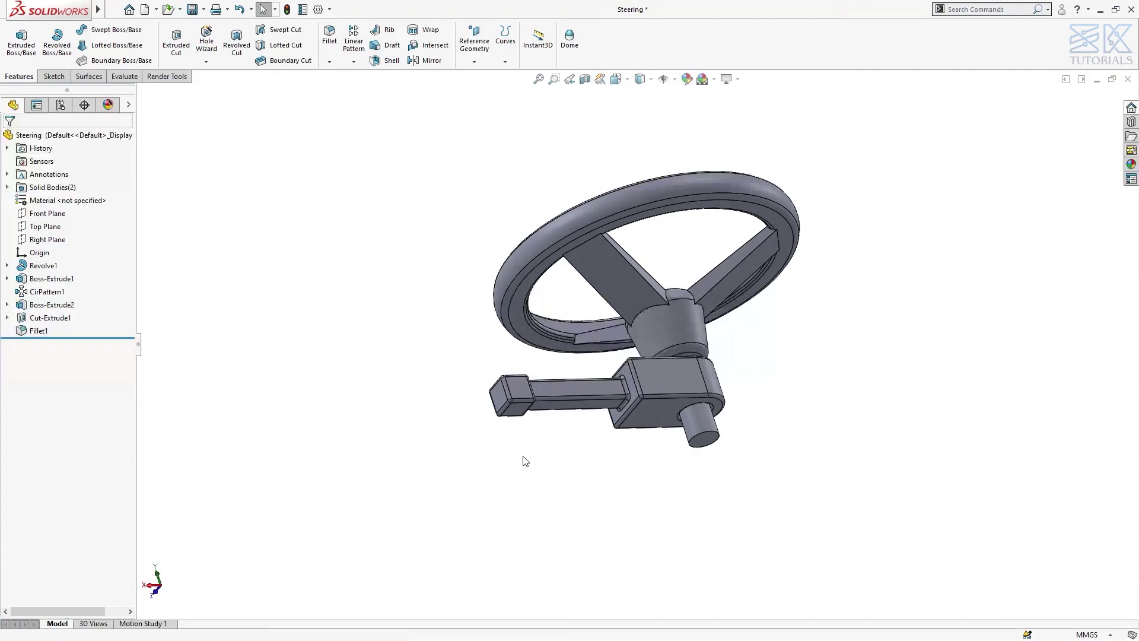
Apply a black Soft Touch plastic appearance to the entire part
{"action": "key", "text": "ctrl+7"}
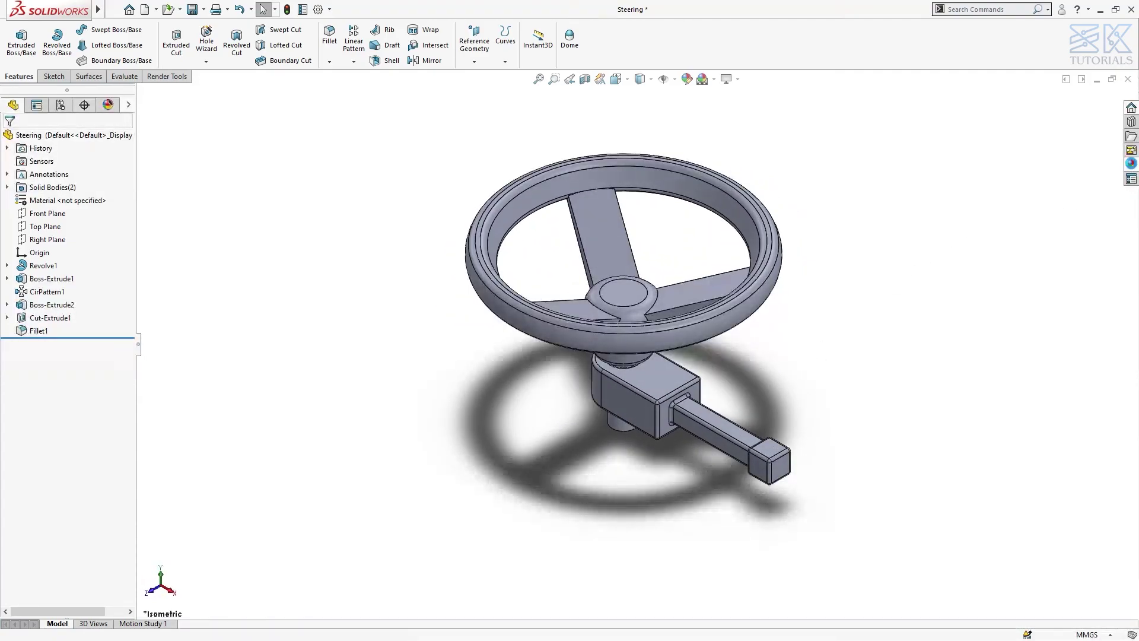
{"action": "left_click", "coordinate": [1132, 166]}
{"action": "left_click", "coordinate": [951, 114]}
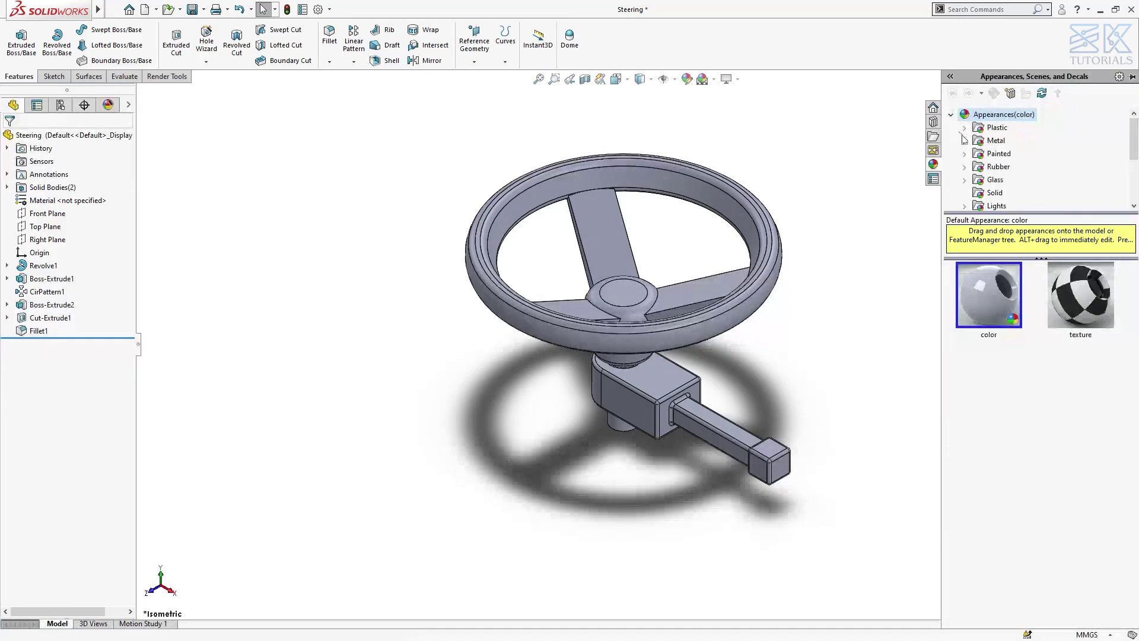
{"action": "left_click", "coordinate": [964, 128]}
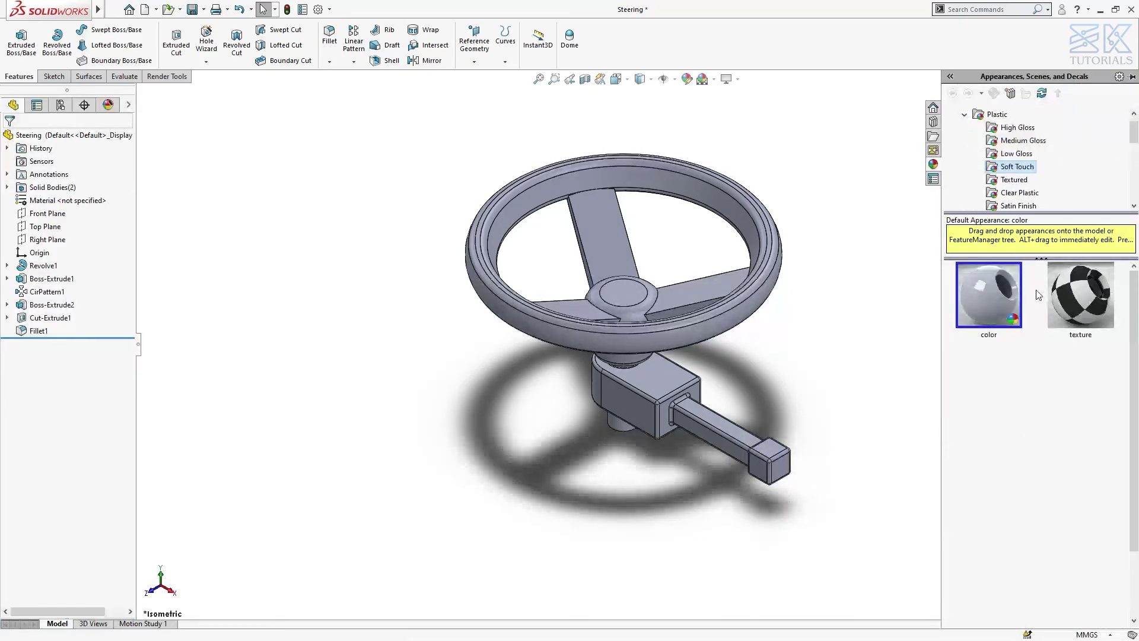
{"action": "left_click_drag", "start_coordinate": [1081, 490], "coordinate": [719, 280]}
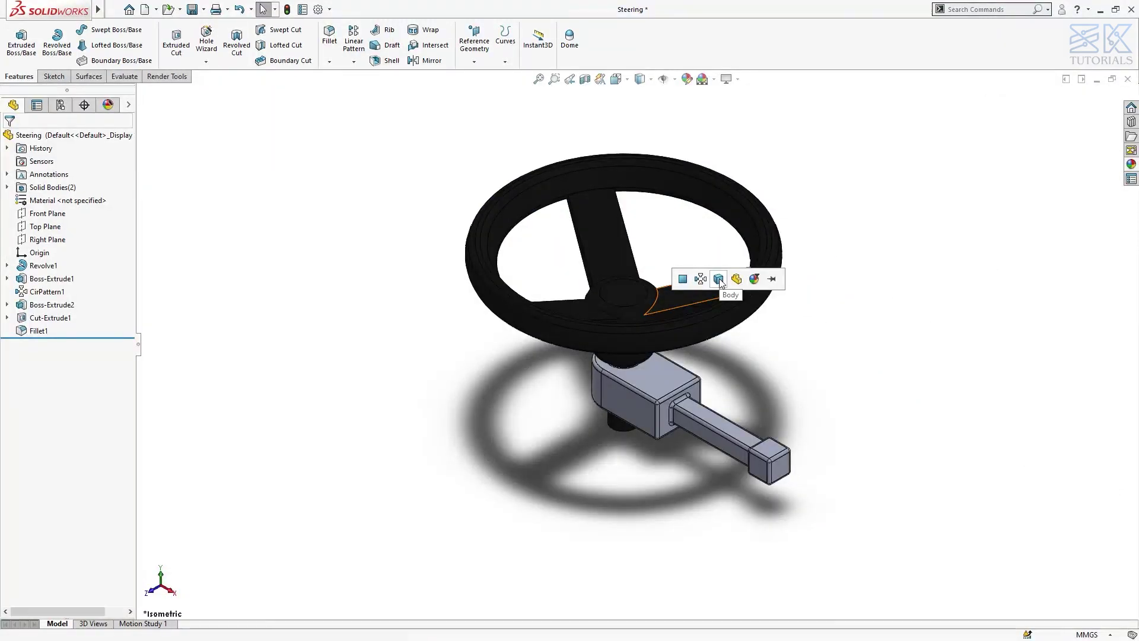
{"action": "left_click", "coordinate": [734, 279]}
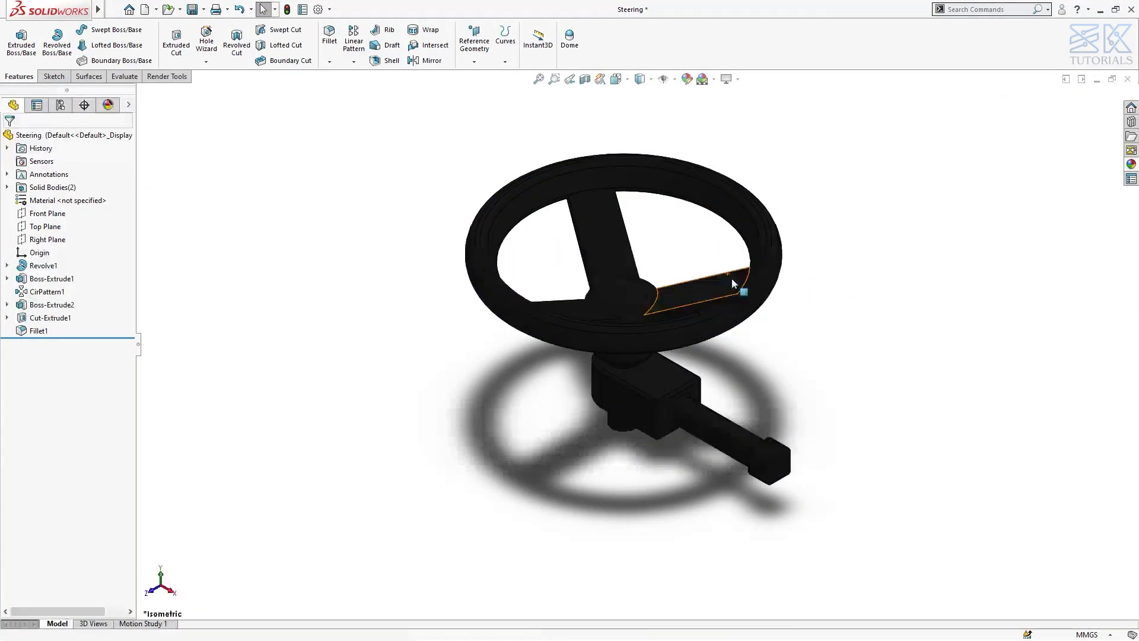